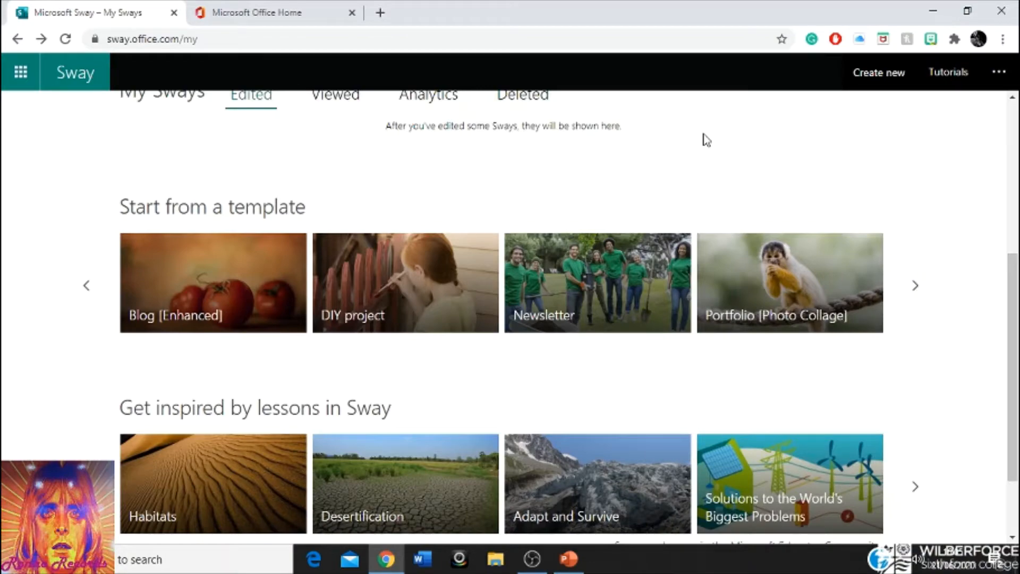
# - Check where the Sway app is found on the Office 365 home page, returning to the My Sways page
pyautogui.scroll(4, 758, 148)
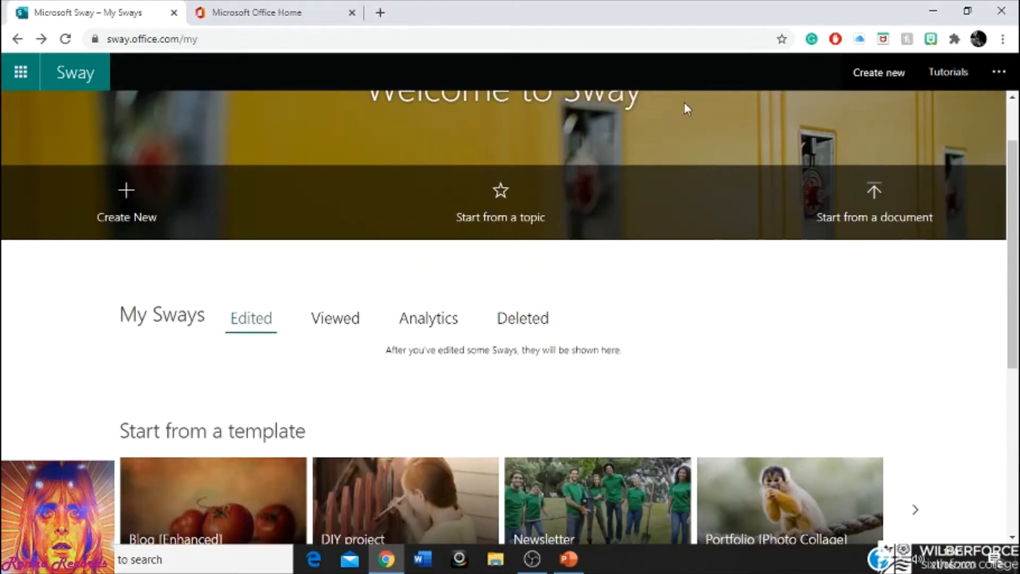
pyautogui.click(322, 9)
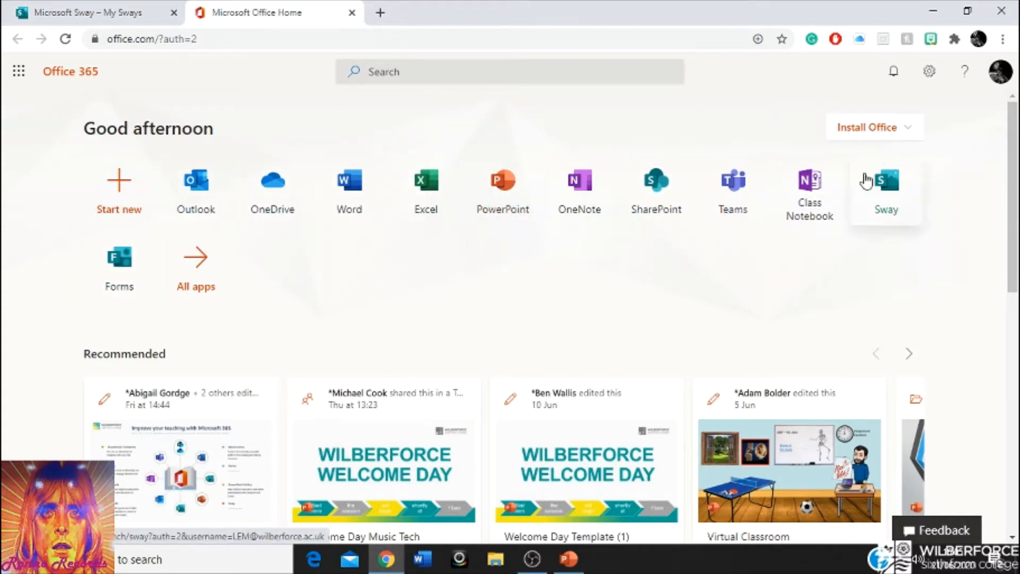
pyautogui.click(105, 8)
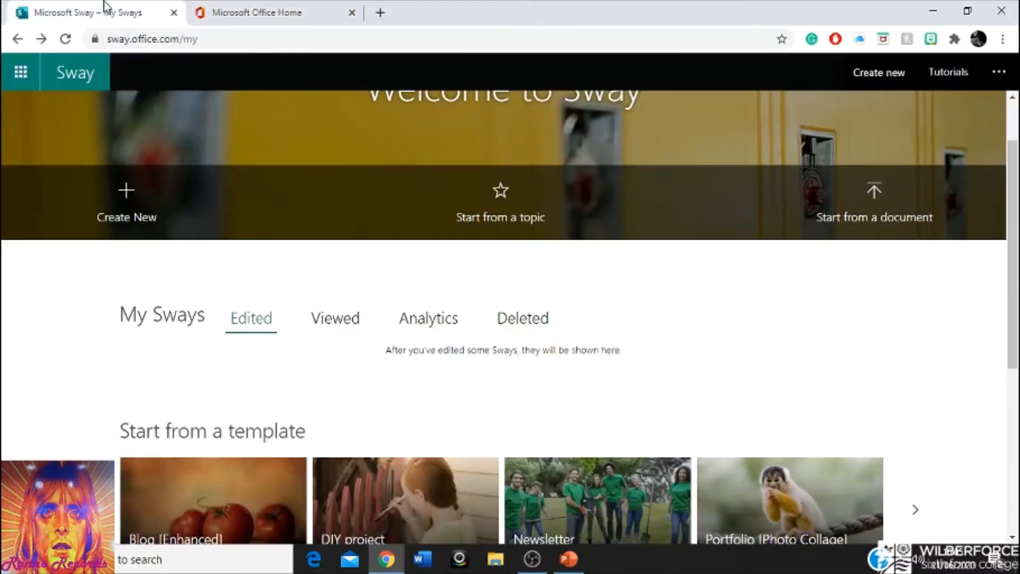
# - Open the Newsletter template and examine its title, story sections and text styling down to the Another Story Headline section
pyautogui.scroll(-5, 464, 244)
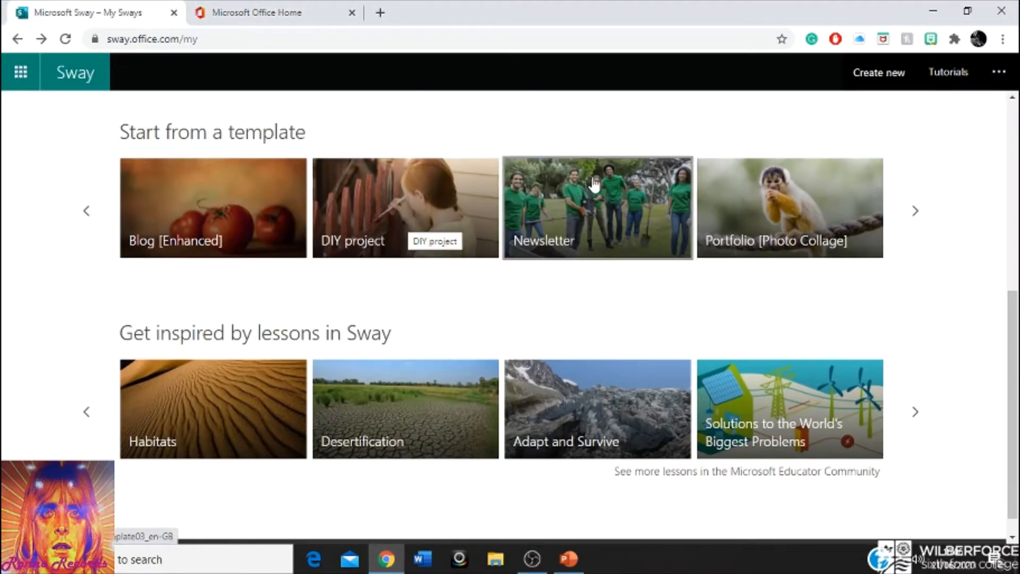
pyautogui.click(595, 200)
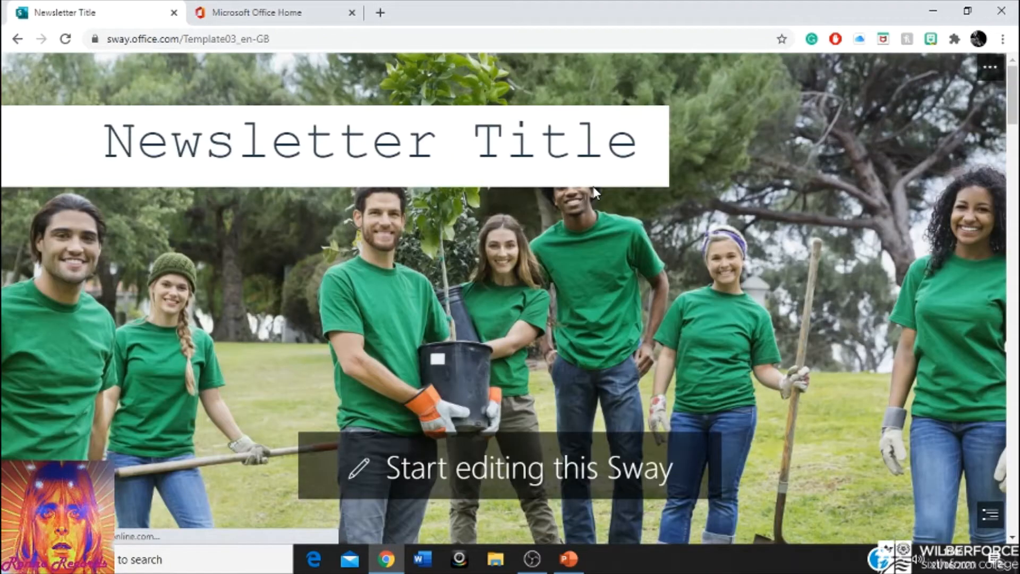
pyautogui.scroll(-8, 611, 187)
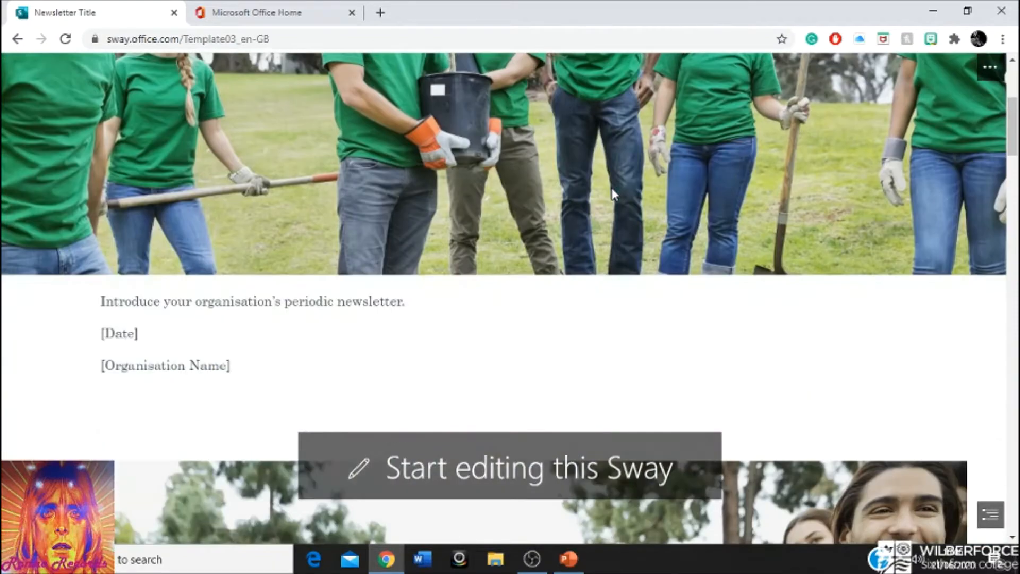
pyautogui.scroll(-3, 611, 189)
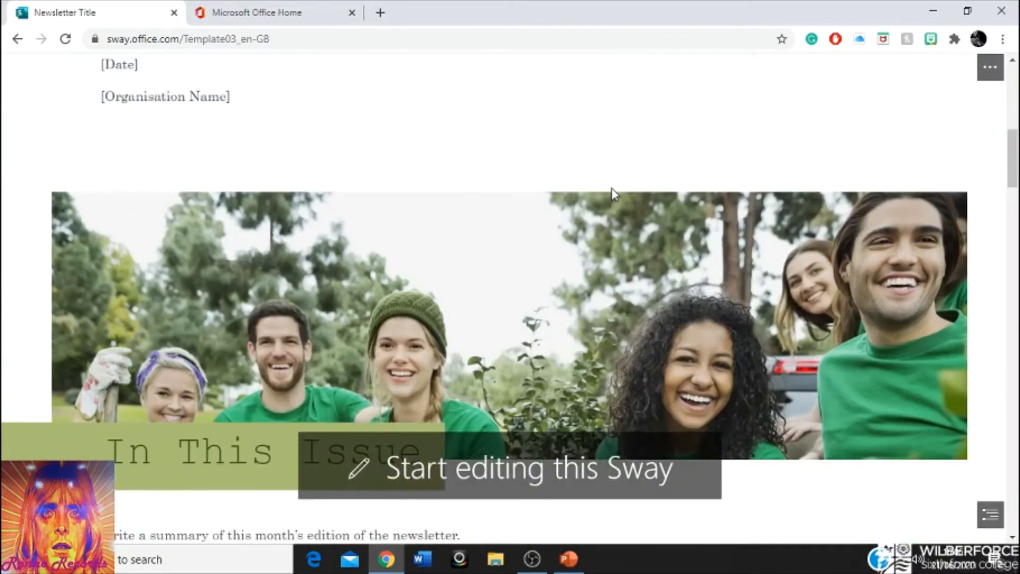
pyautogui.scroll(-6, 611, 189)
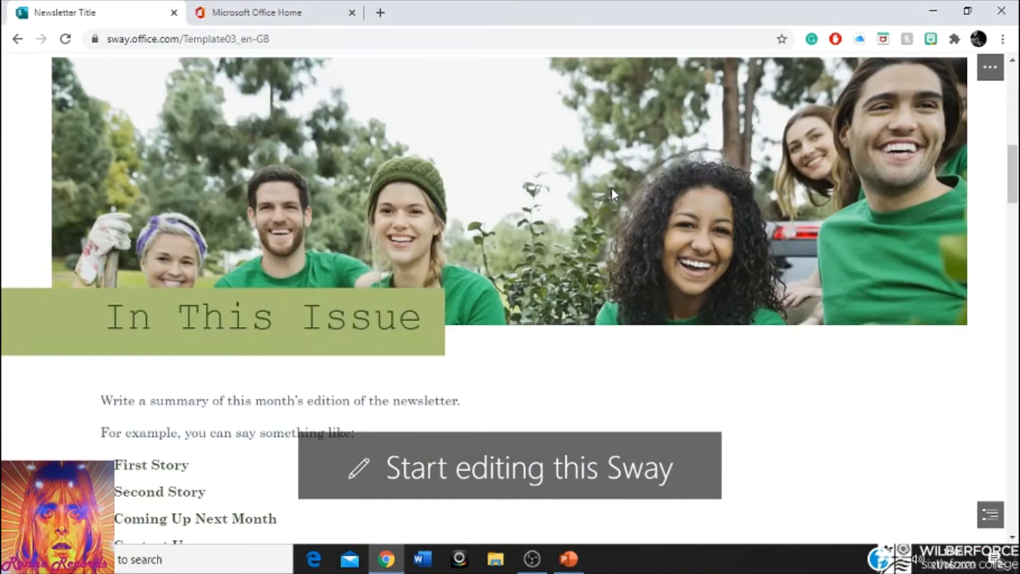
pyautogui.scroll(-6, 615, 195)
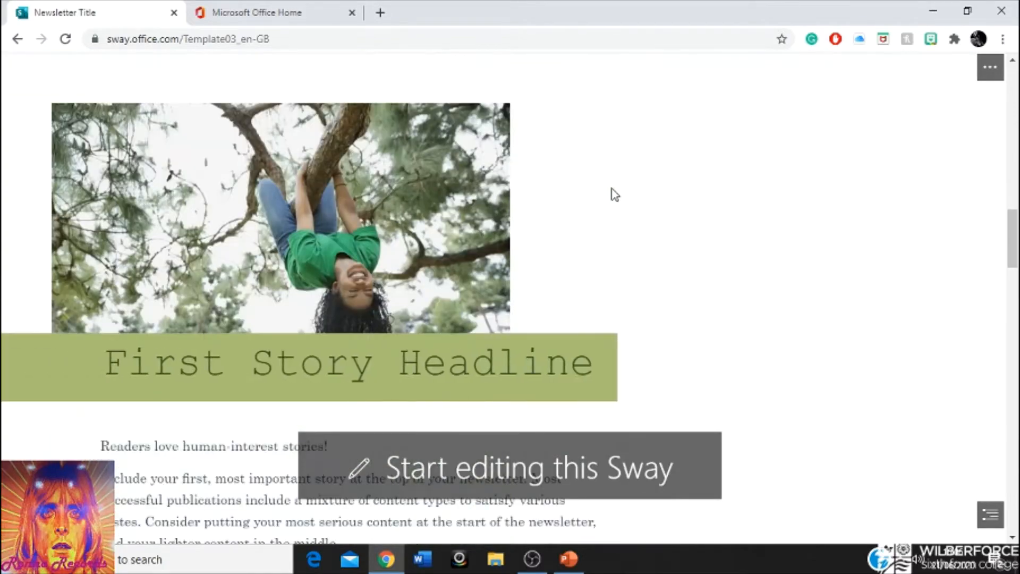
pyautogui.scroll(-13, 614, 195)
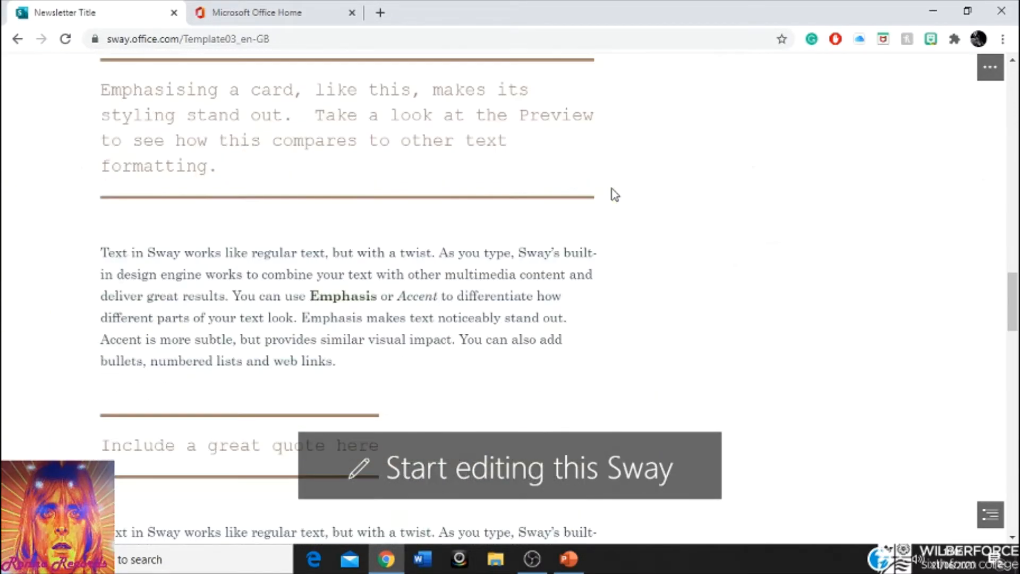
pyautogui.scroll(-10, 615, 195)
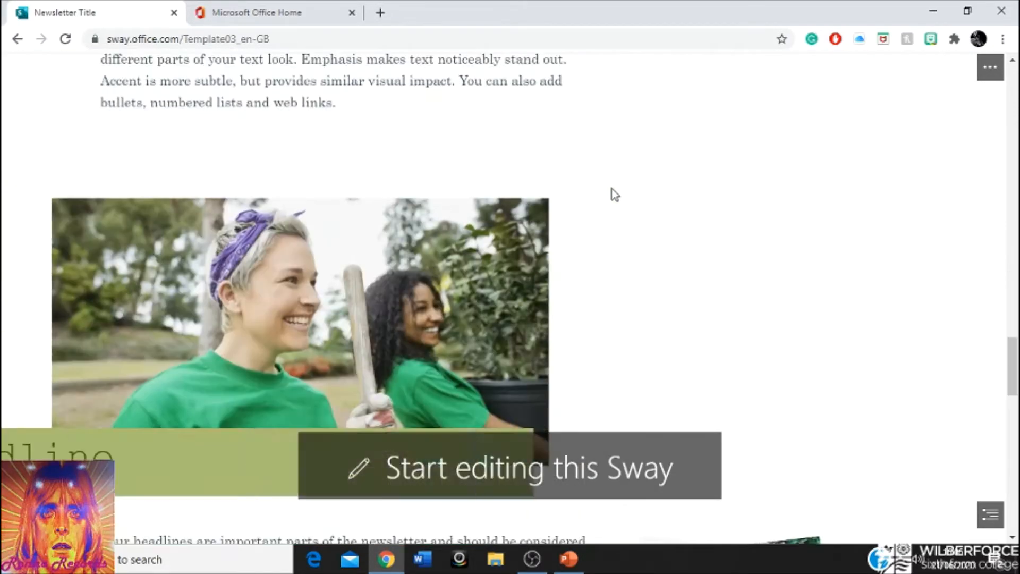
pyautogui.scroll(-1, 614, 194)
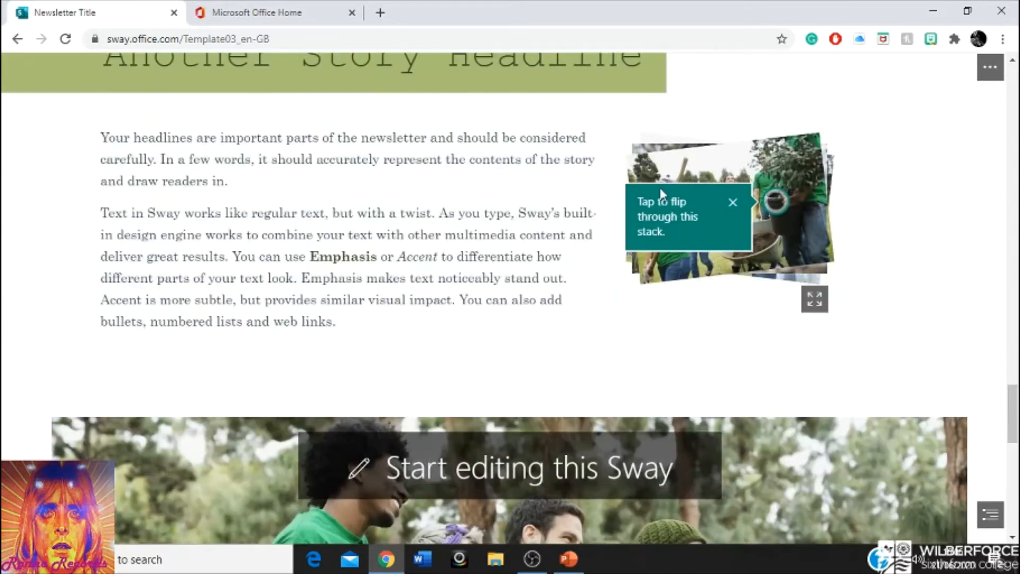
# - Flip through the photo stack beside the Another Story Headline text and return from the template to the My Sways page
pyautogui.click(769, 238)
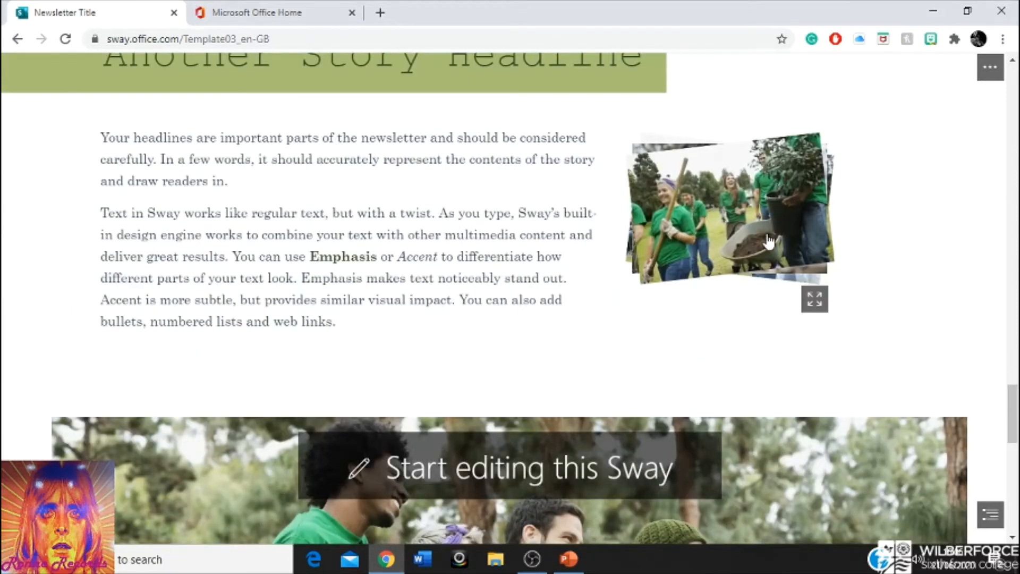
pyautogui.click(738, 218)
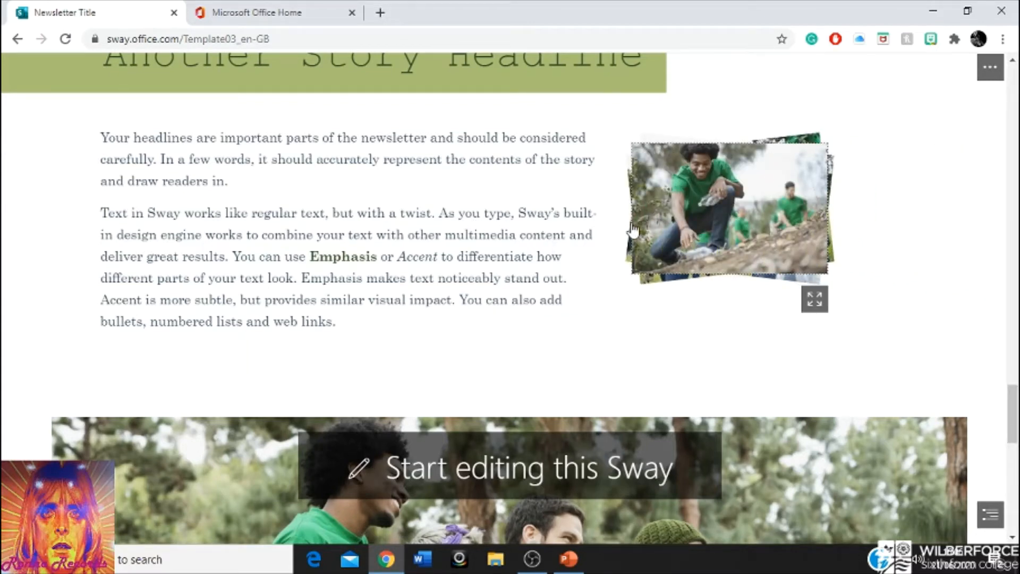
pyautogui.click(658, 224)
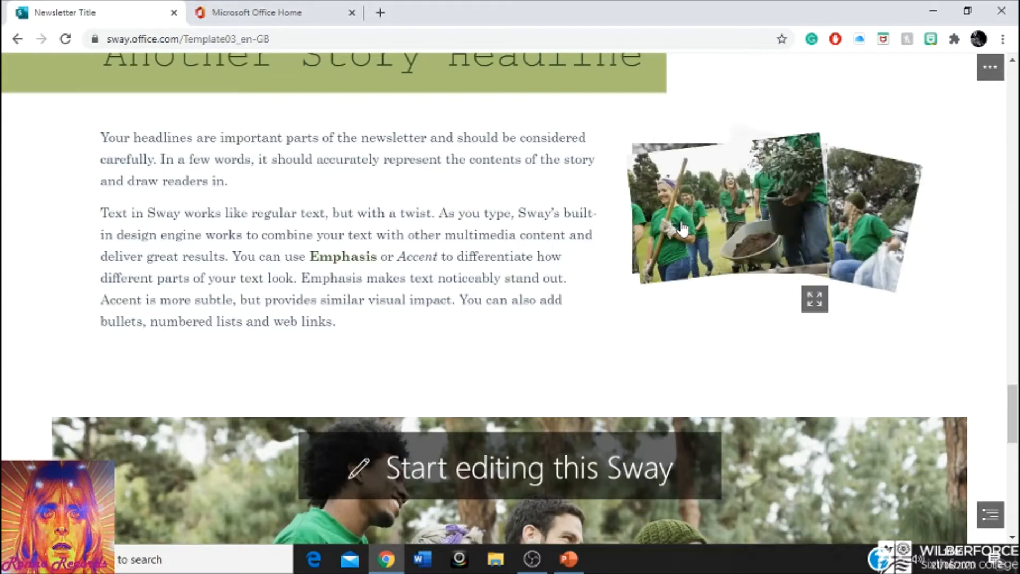
pyautogui.scroll(-3, 509, 235)
pyautogui.scroll(10, 470, 213)
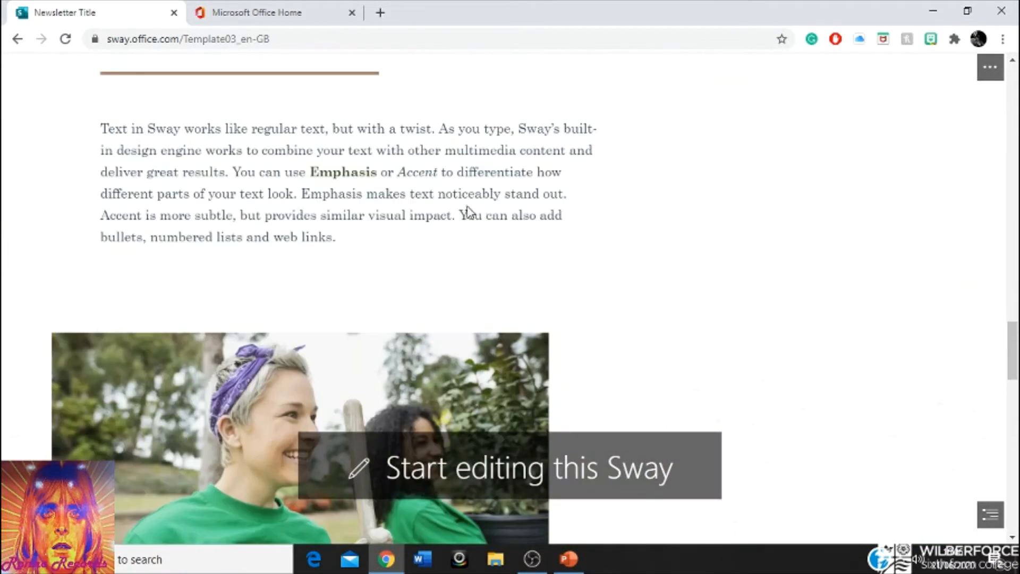
pyautogui.click(11, 40)
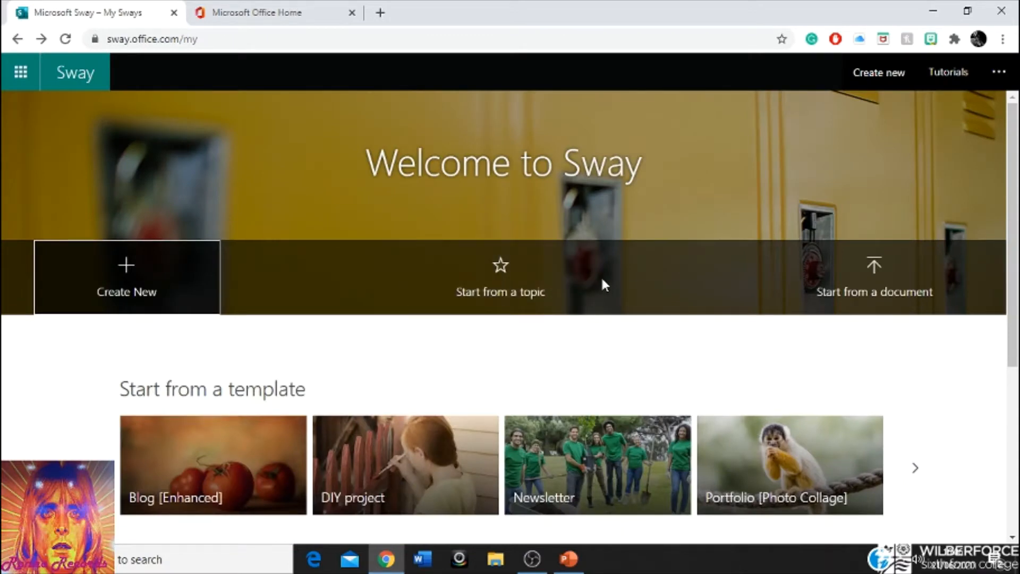
# - Create a new blank Sway and title it Music
pyautogui.scroll(-4, 429, 366)
pyautogui.scroll(1, 542, 367)
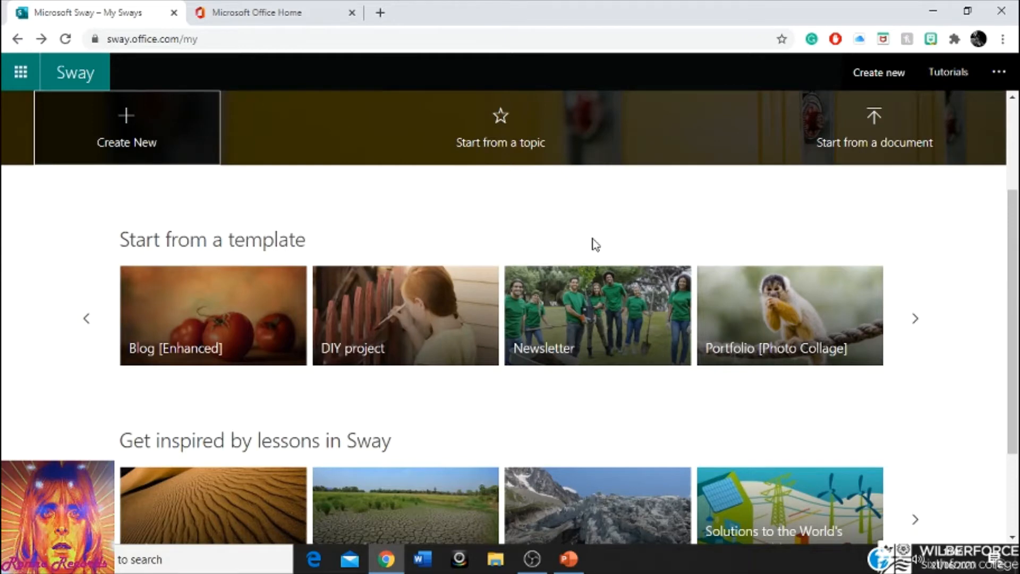
pyautogui.scroll(1, 606, 253)
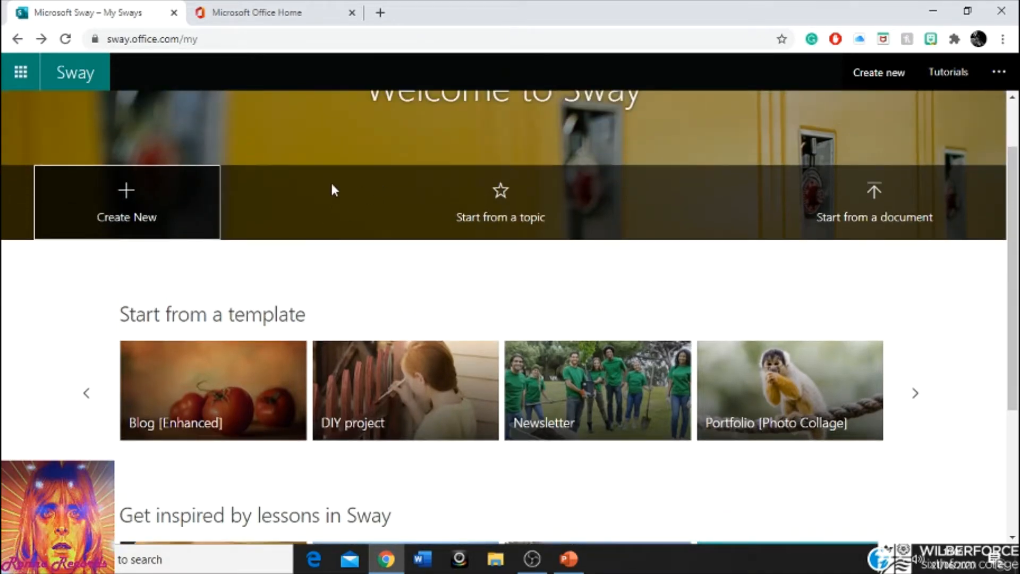
pyautogui.click(159, 204)
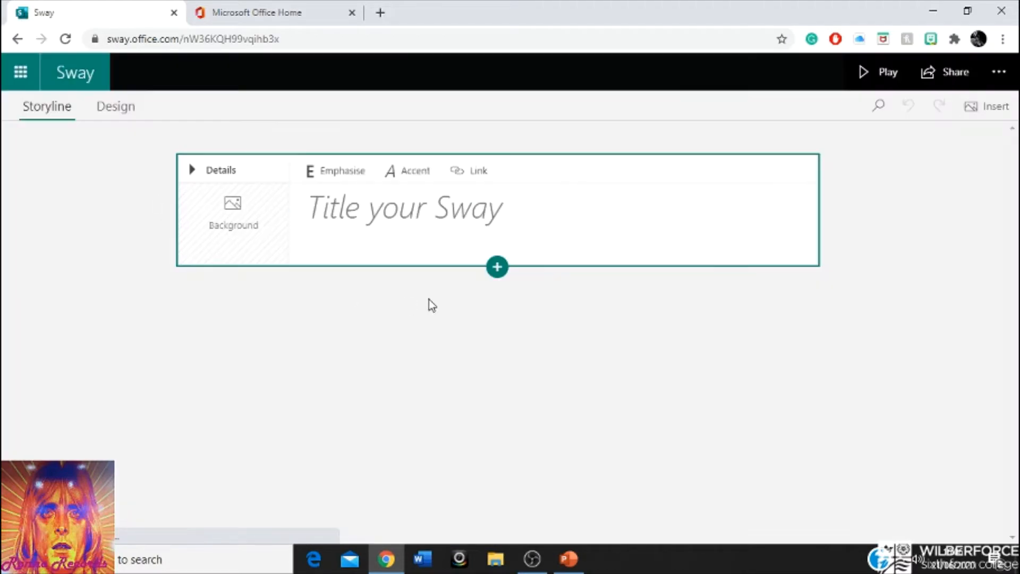
pyautogui.click(423, 238)
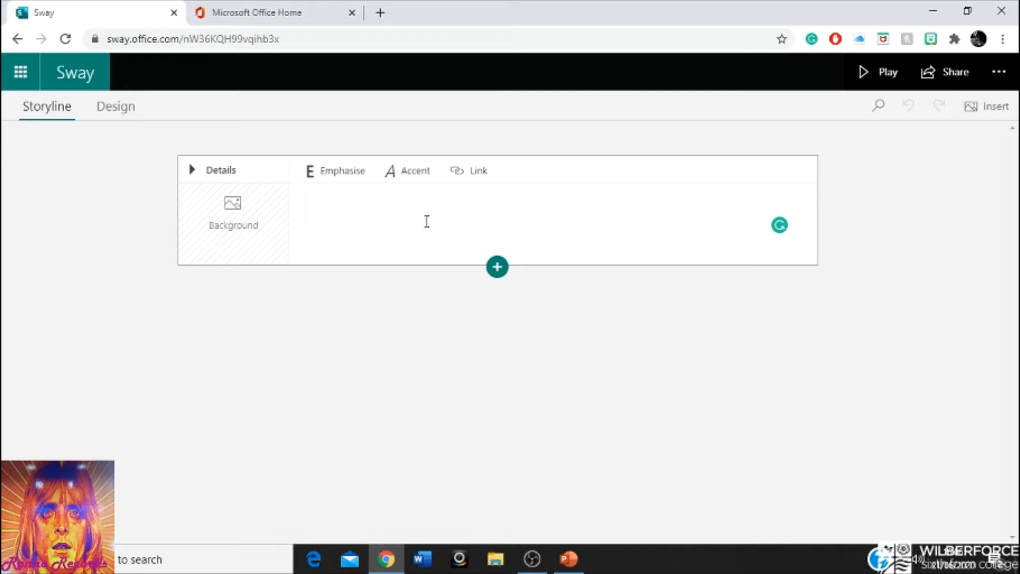
pyautogui.write('Music')
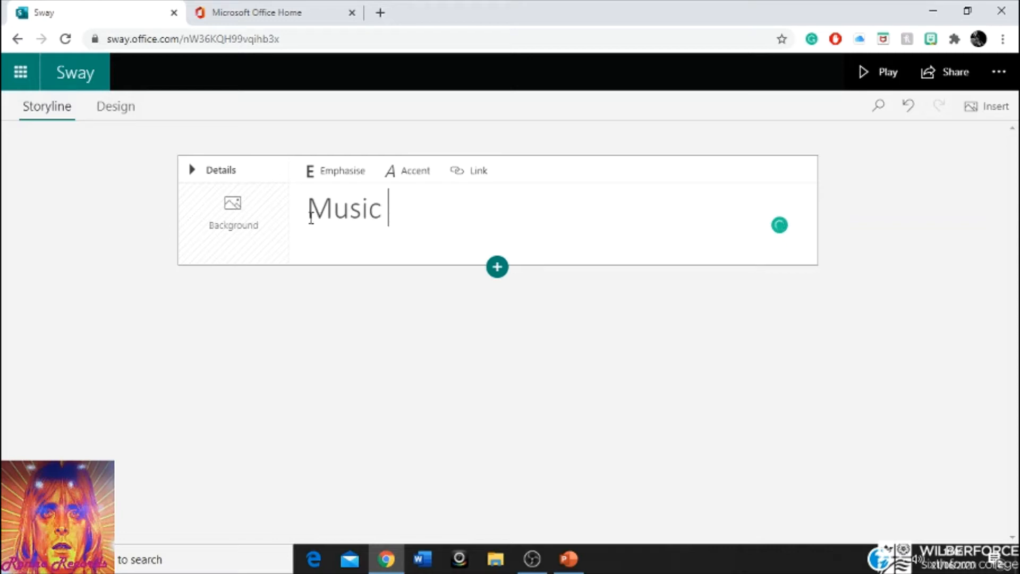
# - Set the 1280 x 853 clarinet and sheet music picture from the suggested Music search as the title card's background
pyautogui.click(260, 222)
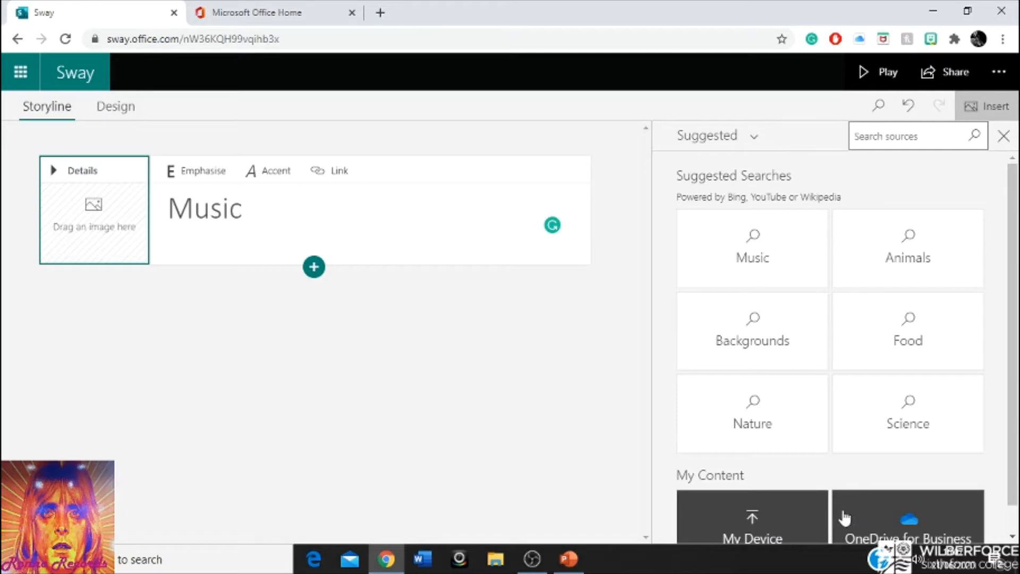
pyautogui.click(770, 279)
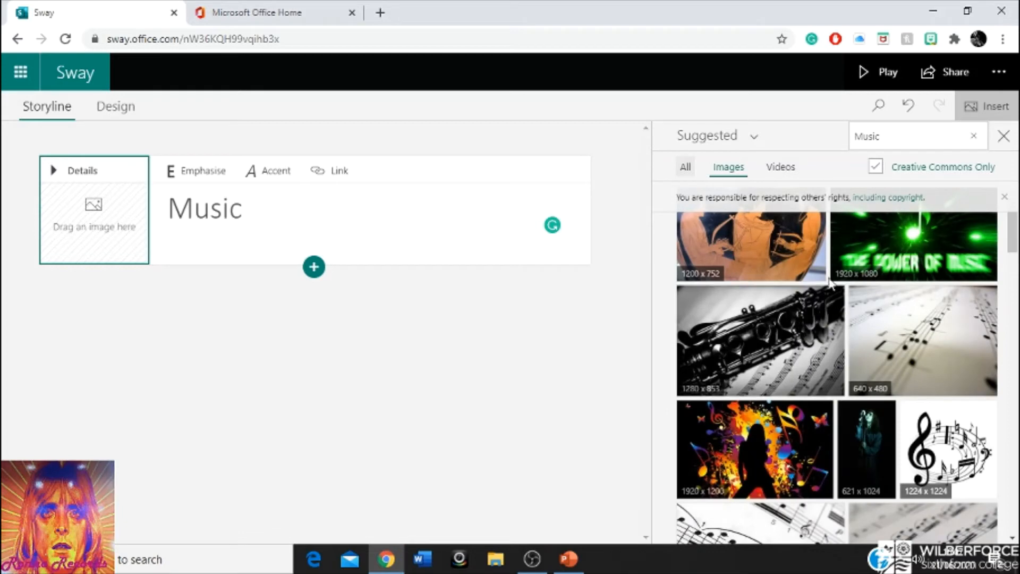
pyautogui.moveTo(795, 334); pyautogui.dragTo(122, 207)
# - Turn off the Creative Commons Only filter for the Music image results and review the available content sources
pyautogui.scroll(-5, 924, 316)
pyautogui.scroll(-3, 923, 316)
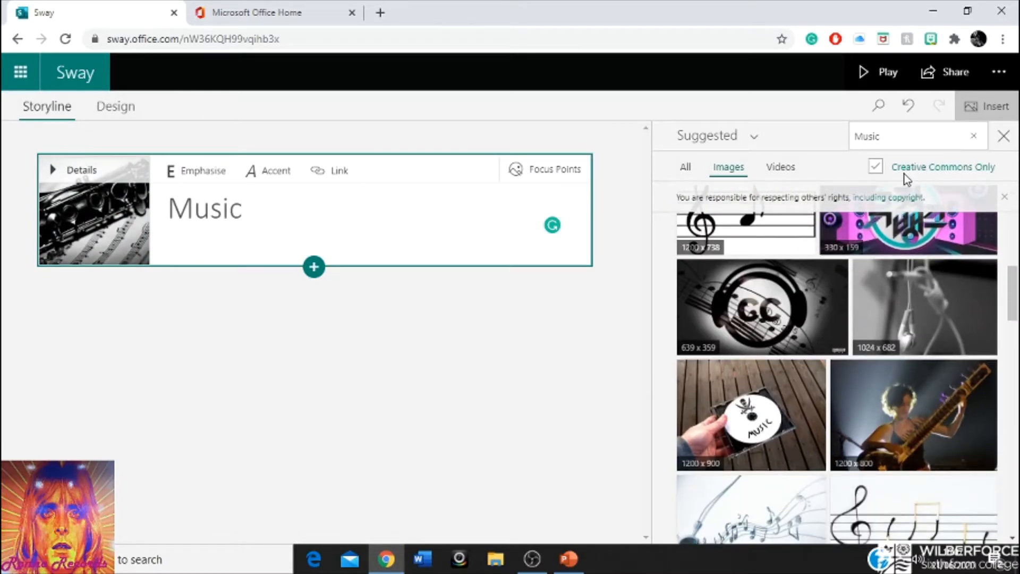
pyautogui.click(874, 168)
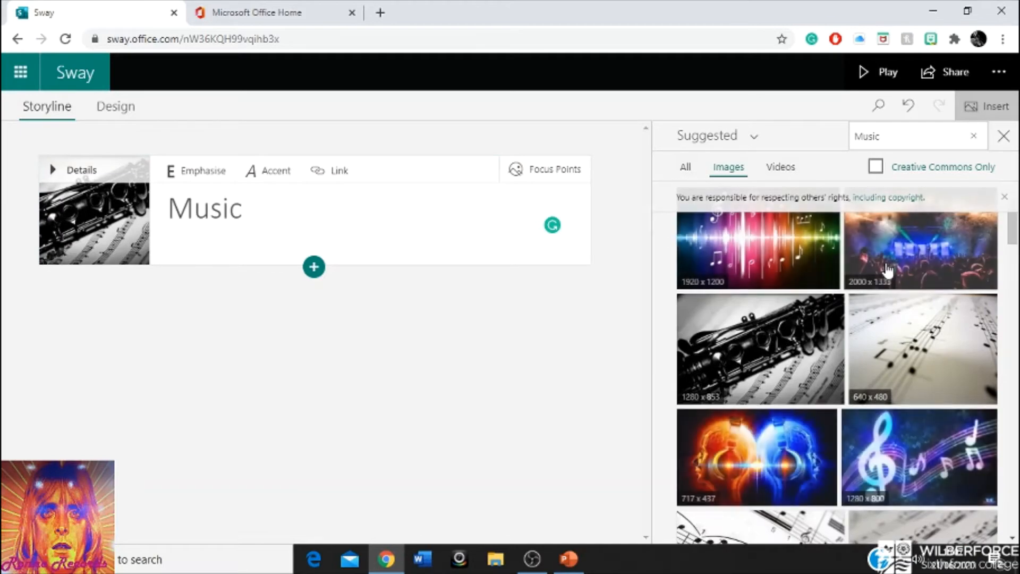
pyautogui.scroll(-7, 839, 292)
pyautogui.scroll(9, 839, 292)
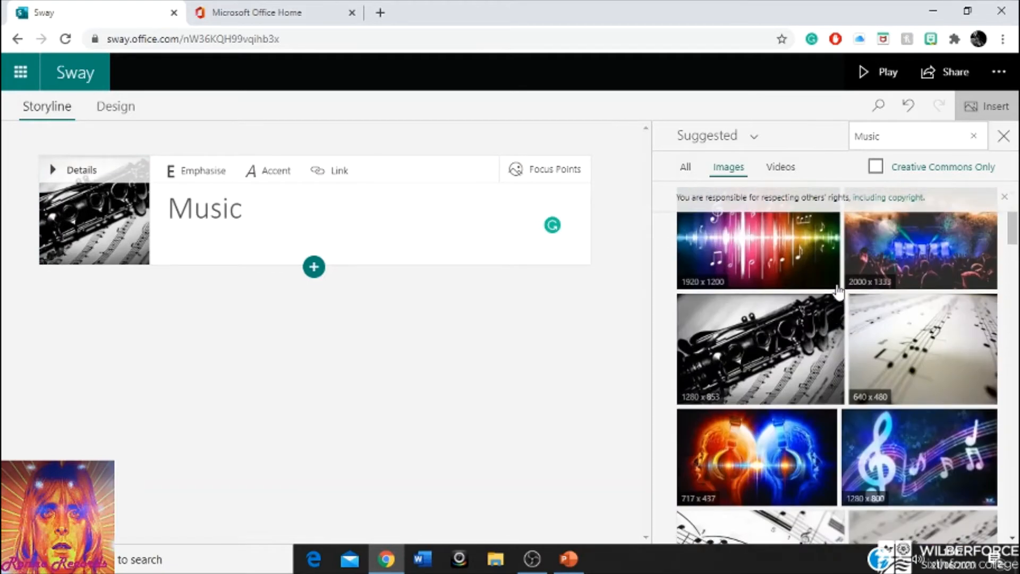
pyautogui.click(723, 147)
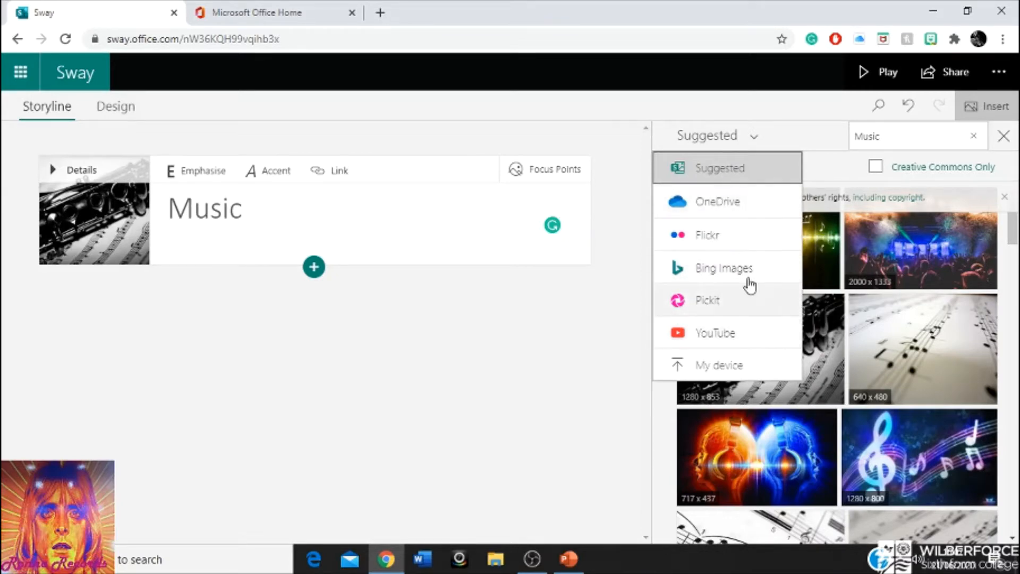
pyautogui.click(830, 170)
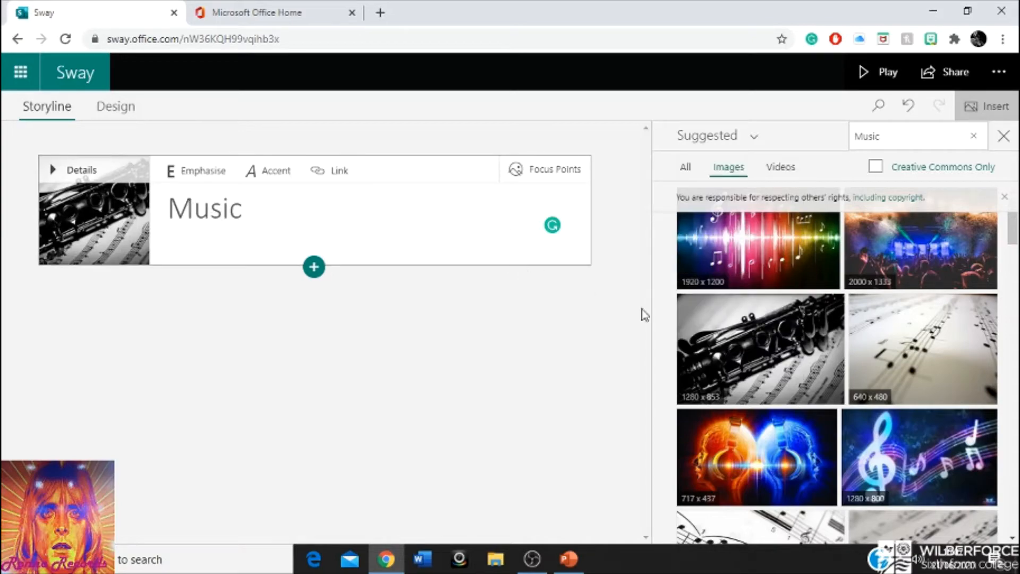
# - Add the 1024 x 683 sheet music picture from the Music results as an image card below the title card
pyautogui.scroll(-8, 819, 340)
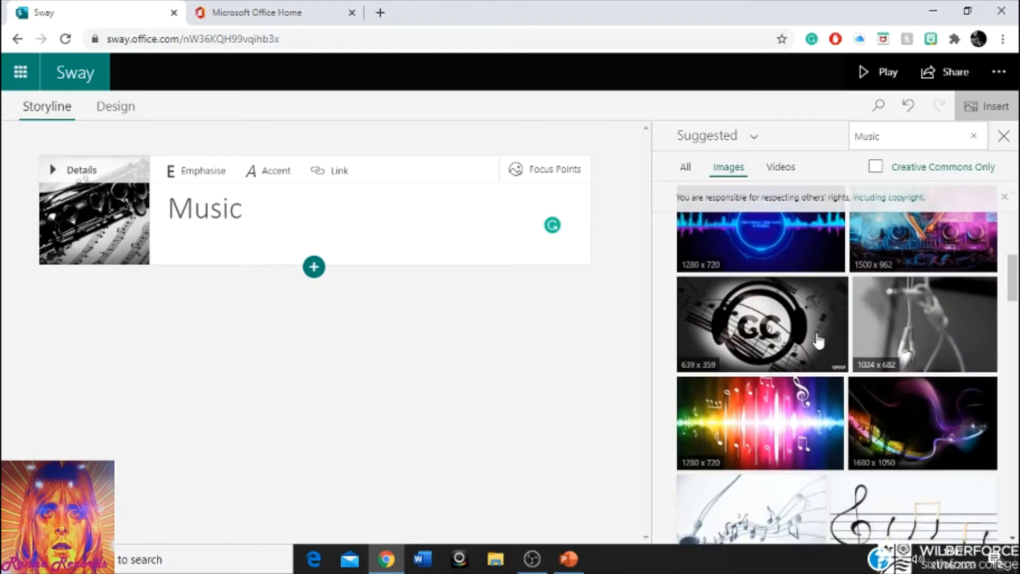
pyautogui.scroll(-6, 819, 340)
pyautogui.scroll(4, 819, 340)
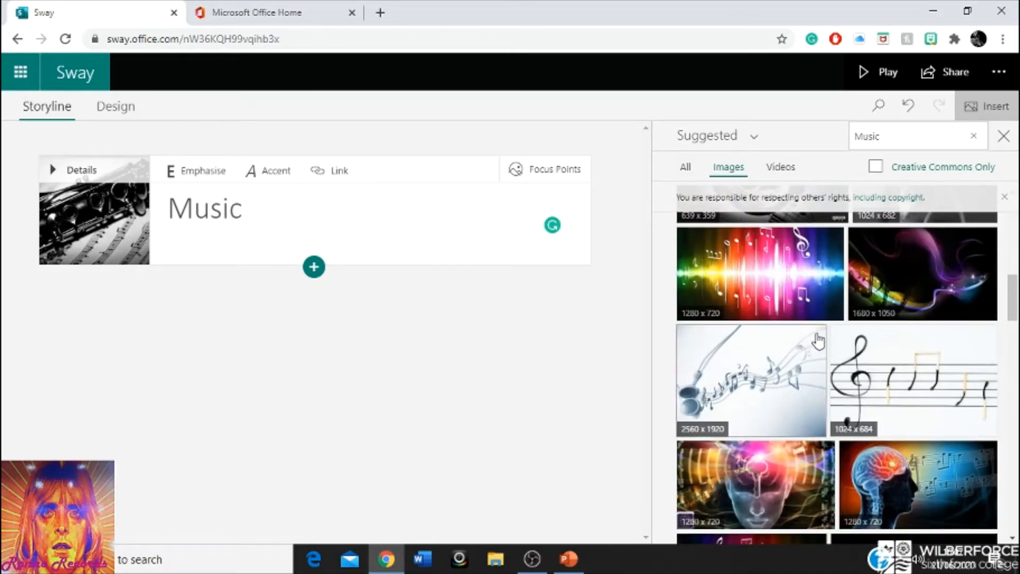
pyautogui.scroll(5, 906, 358)
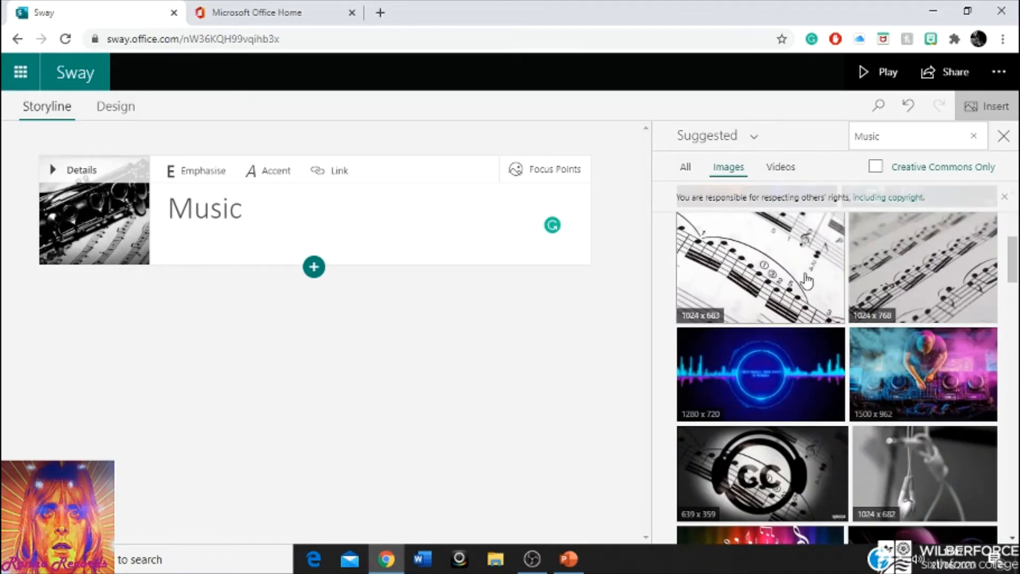
pyautogui.moveTo(807, 280); pyautogui.dragTo(342, 317)
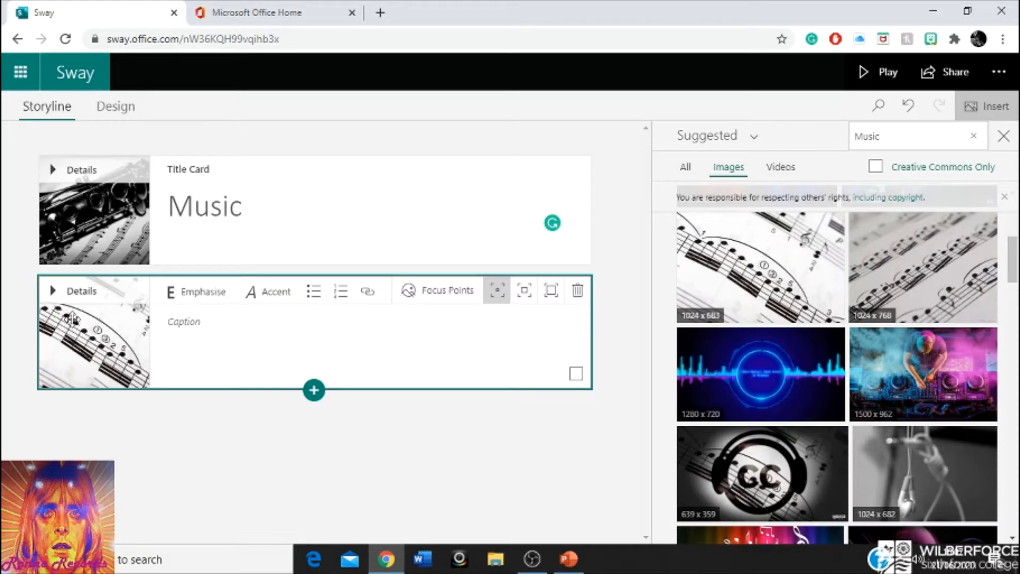
# - Insert an empty Stack group below the sheet music image card
pyautogui.click(318, 393)
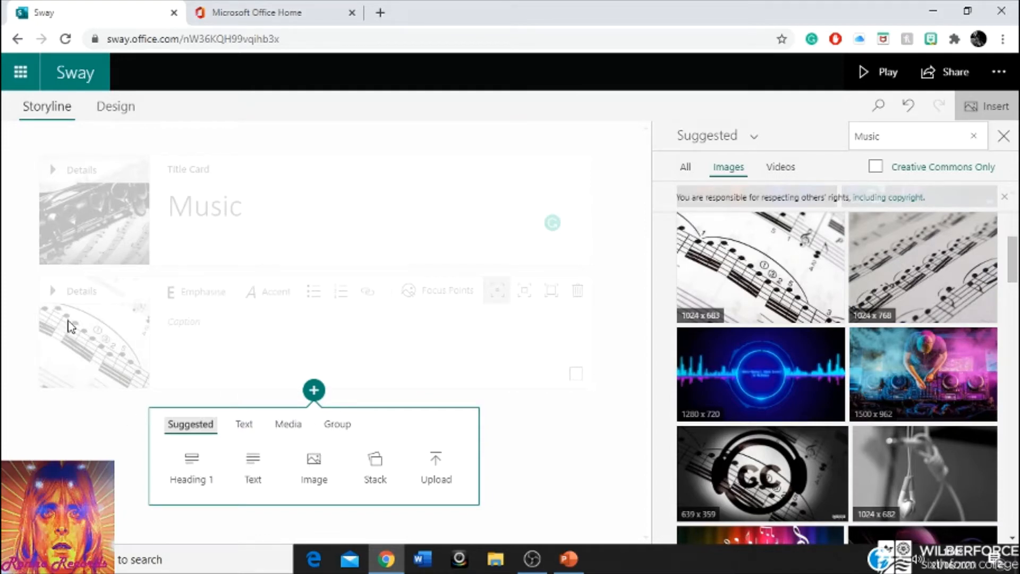
pyautogui.click(374, 465)
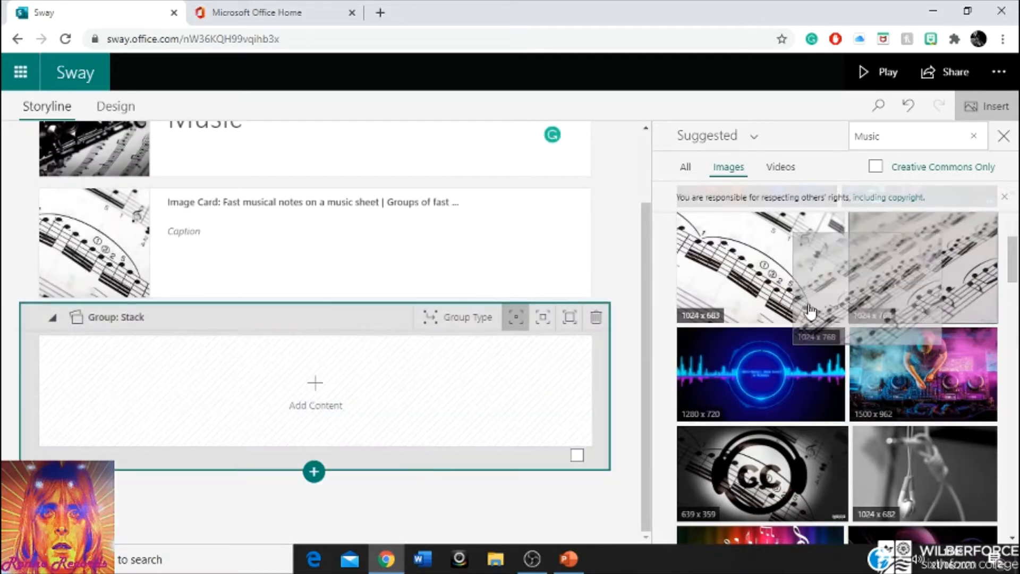
# - Fill the Stack group with four Music result images: 1024 x 768 and 640 x 480 sheet music, 1280 x 800 treble clef, 1280 x 720 rainbow
pyautogui.moveTo(901, 277); pyautogui.dragTo(500, 383)
pyautogui.scroll(5, 790, 348)
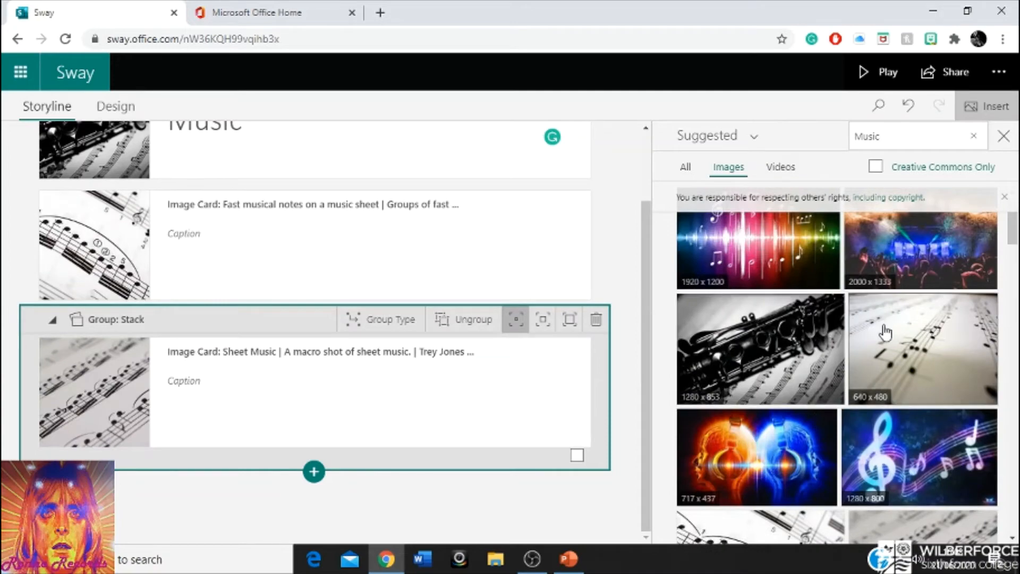
pyautogui.moveTo(869, 332); pyautogui.dragTo(499, 441)
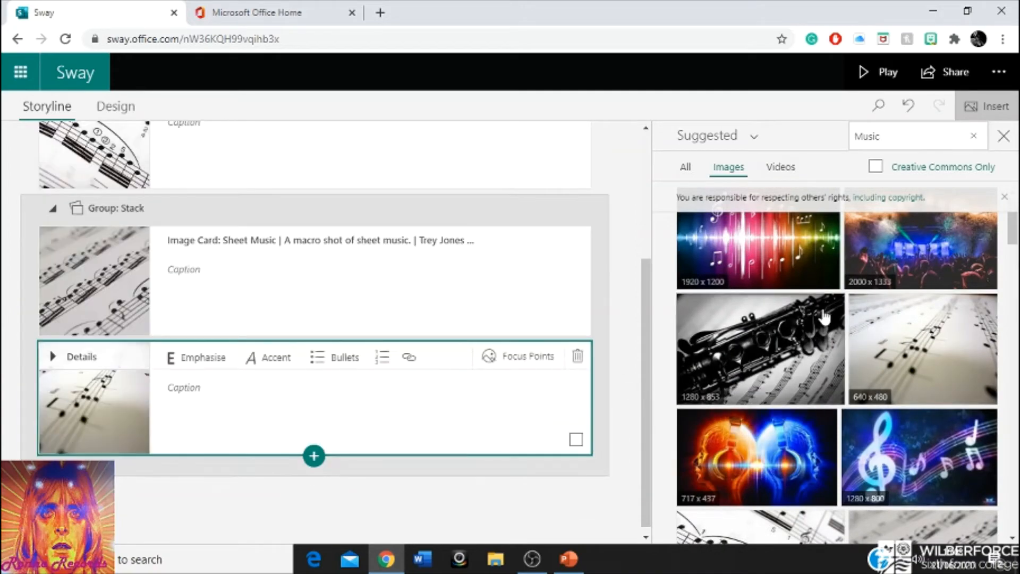
pyautogui.scroll(-5, 880, 338)
pyautogui.scroll(5, 879, 338)
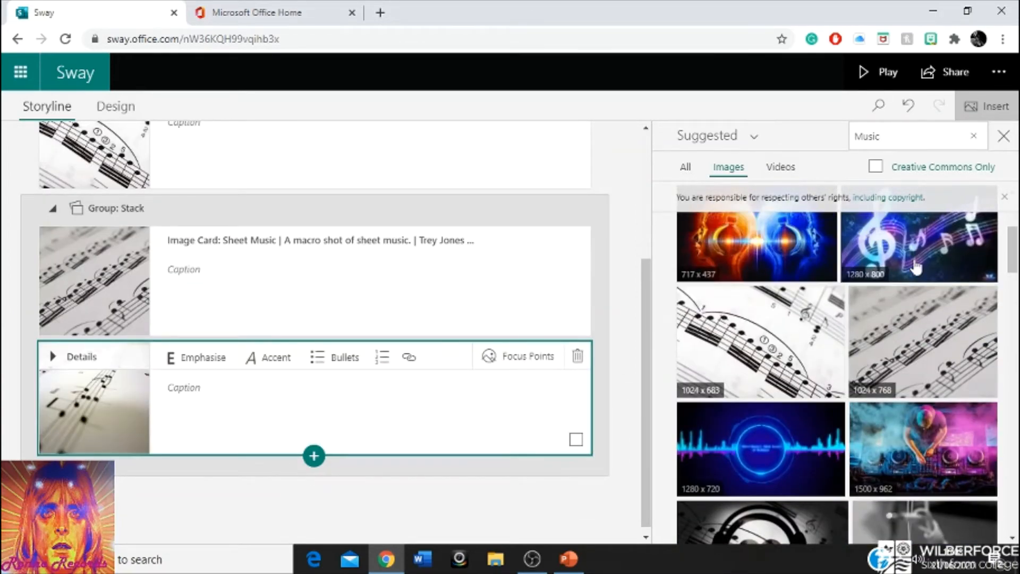
pyautogui.moveTo(914, 263); pyautogui.dragTo(414, 393)
pyautogui.scroll(-3, 755, 372)
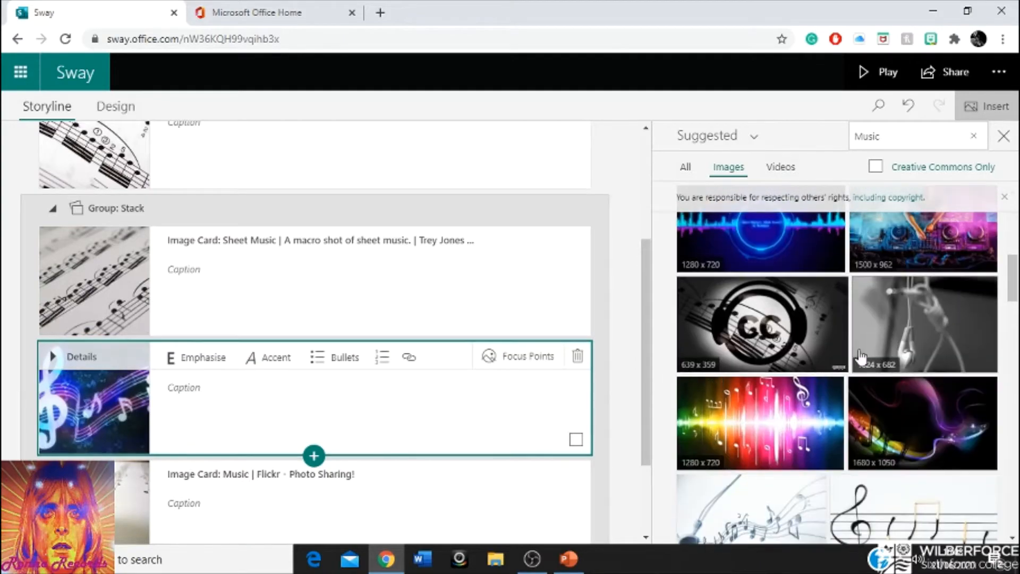
pyautogui.moveTo(827, 396); pyautogui.dragTo(438, 378)
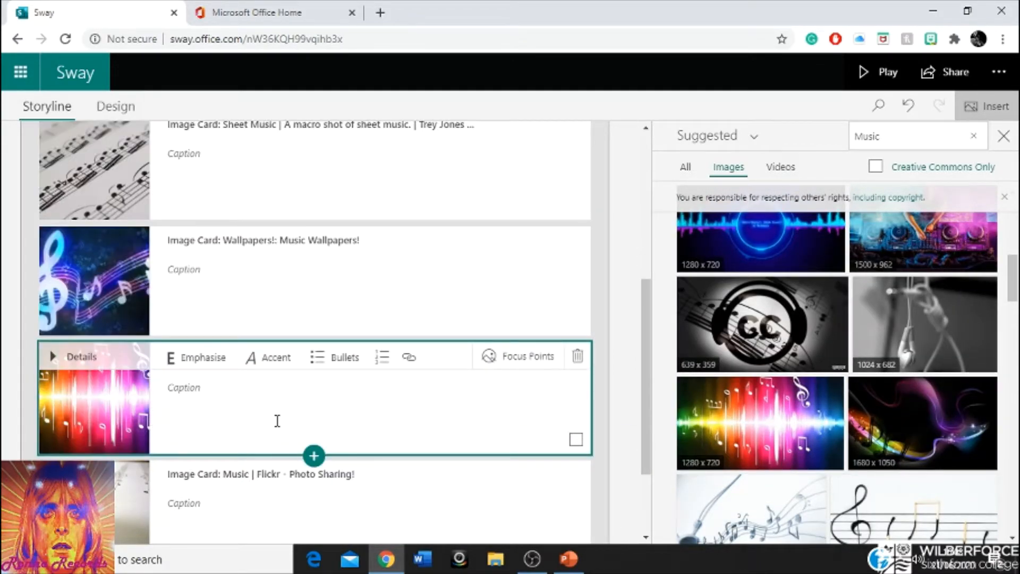
# - Caption the image card below the title card "Music notation", with "What is notation" as a numbered list item on the second line
pyautogui.scroll(5, 277, 421)
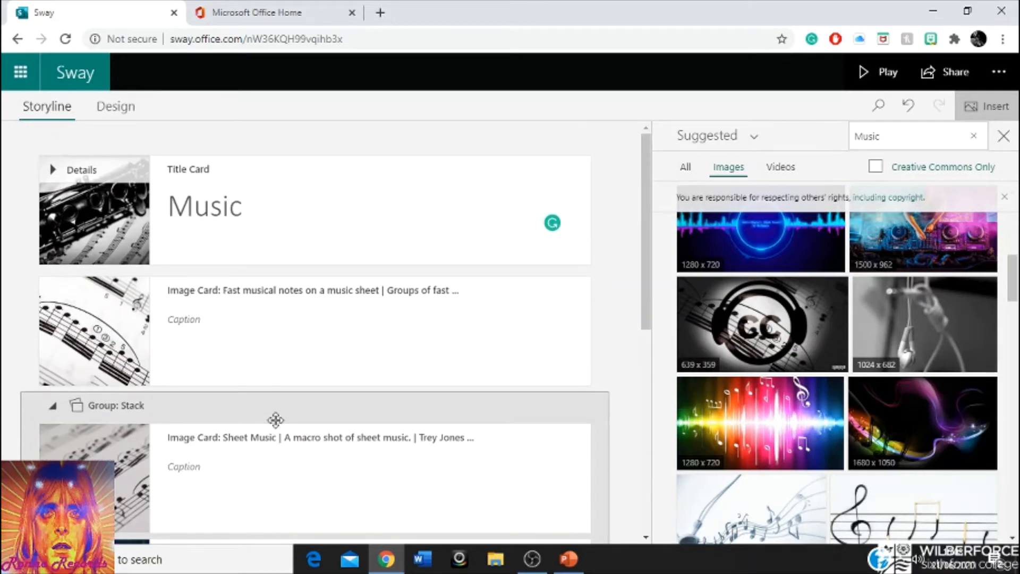
pyautogui.scroll(-5, 276, 420)
pyautogui.scroll(6, 276, 418)
pyautogui.click(285, 338)
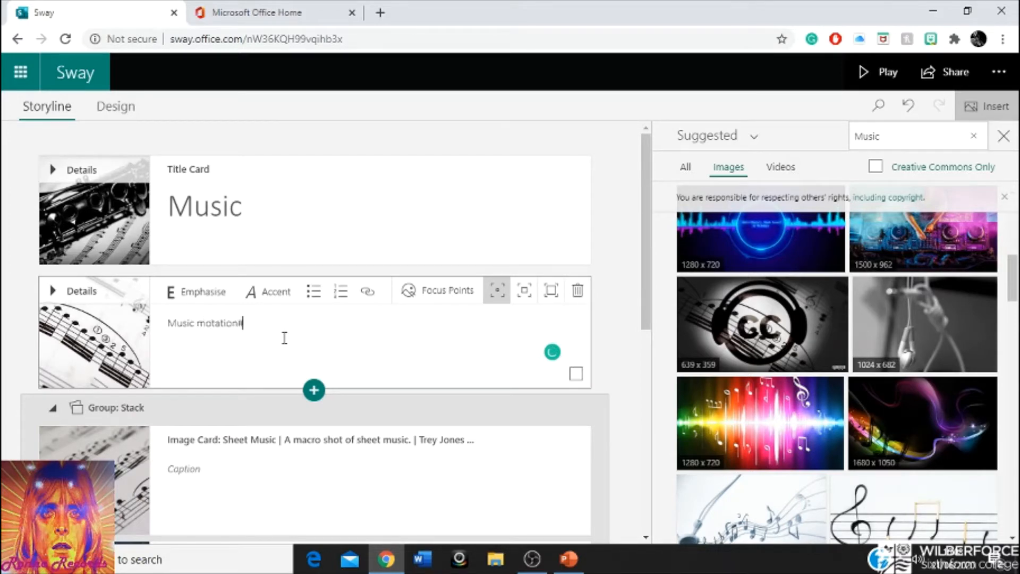
pyautogui.press('Return')
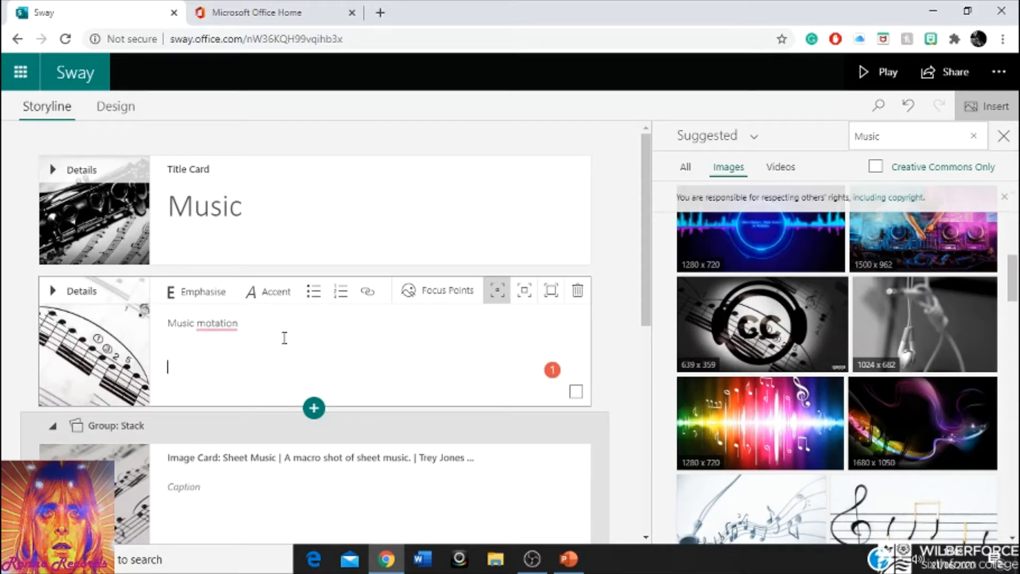
pyautogui.rightClick(205, 332)
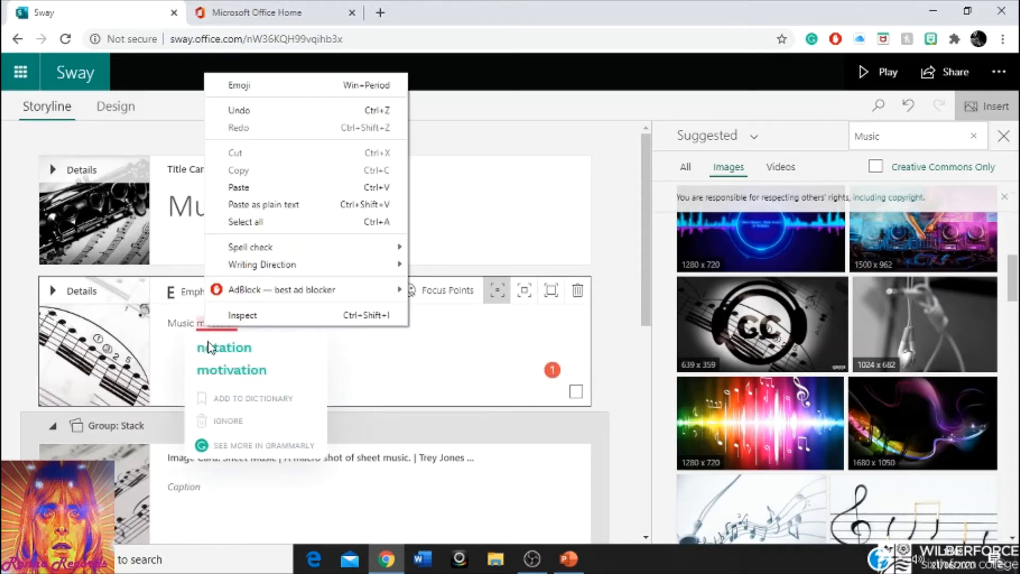
pyautogui.click(208, 348)
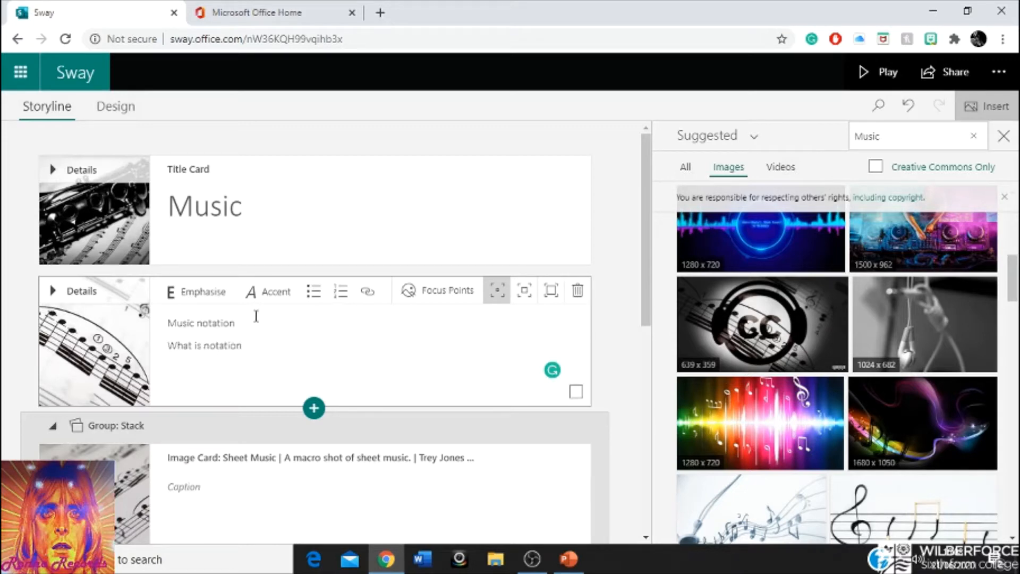
pyautogui.click(313, 294)
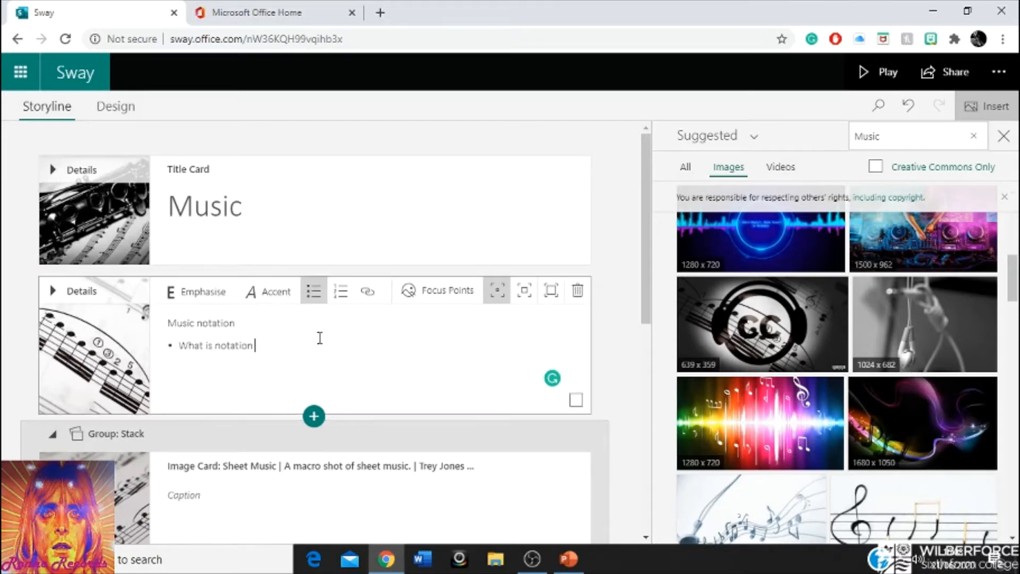
pyautogui.click(340, 291)
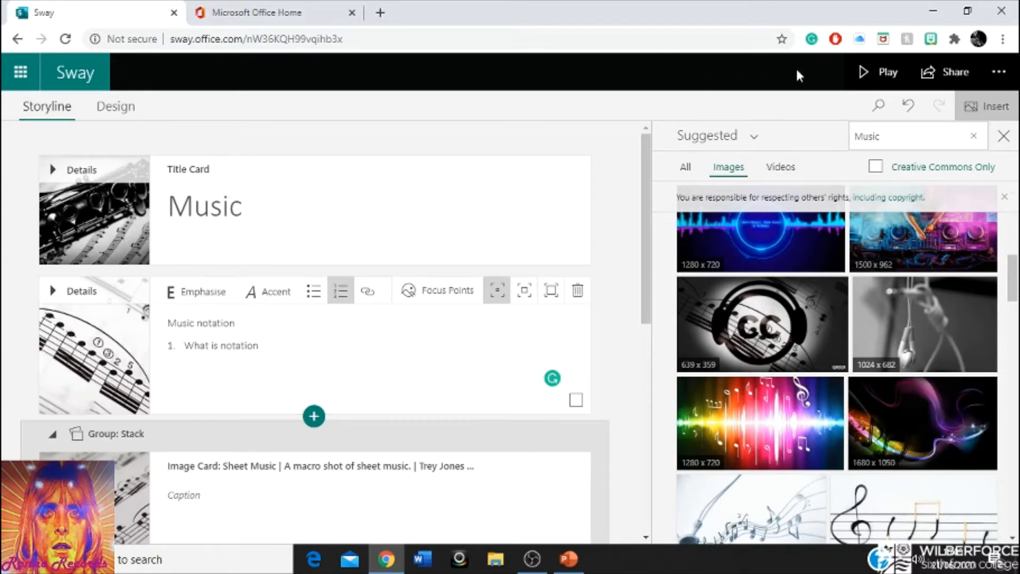
# - Play the presentation to review its title background, captioned image and image stack, and return to editing
pyautogui.click(872, 73)
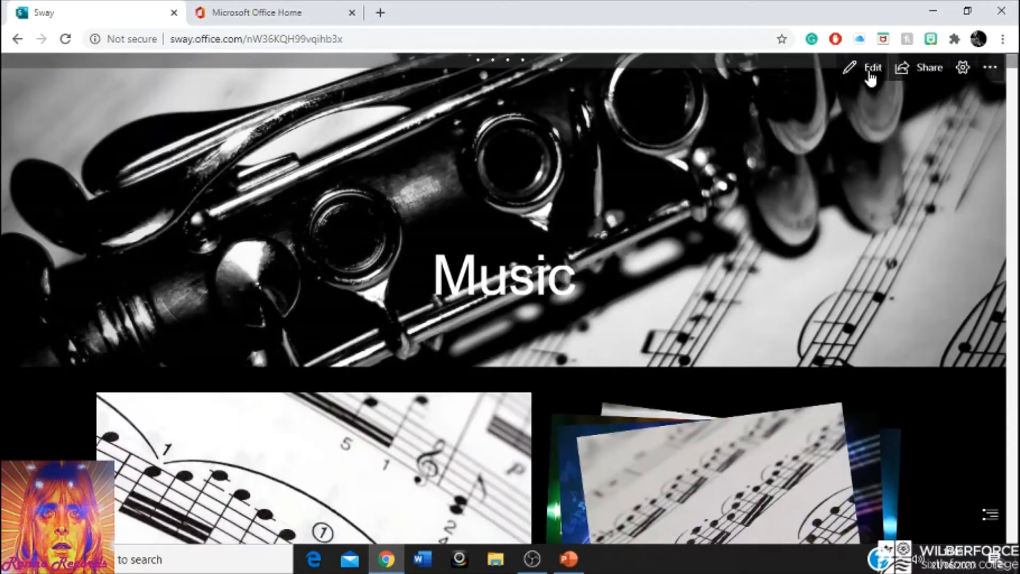
pyautogui.scroll(-4, 542, 291)
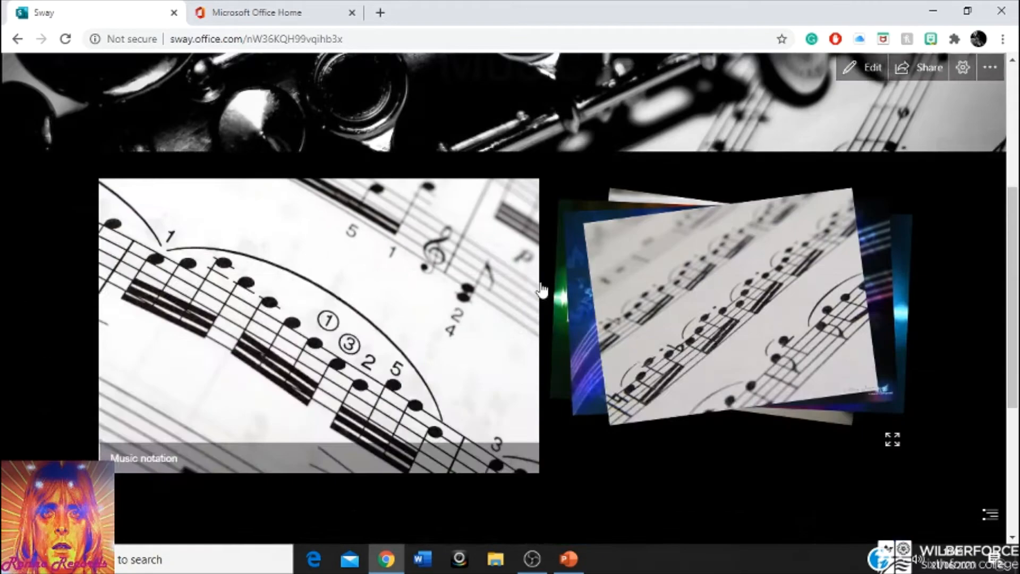
pyautogui.scroll(-5, 541, 290)
pyautogui.scroll(10, 541, 289)
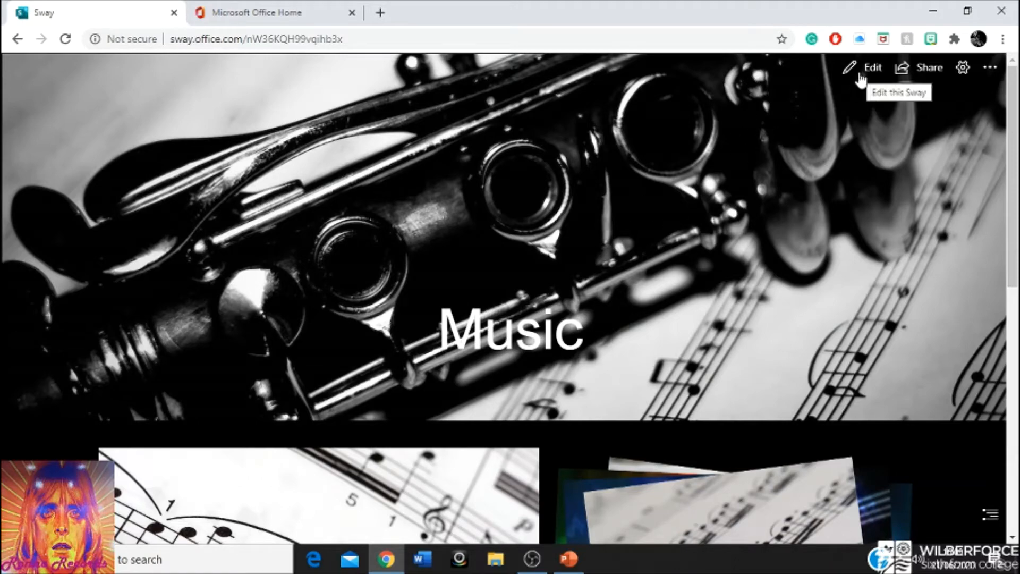
pyautogui.scroll(-8, 465, 355)
pyautogui.scroll(7, 465, 355)
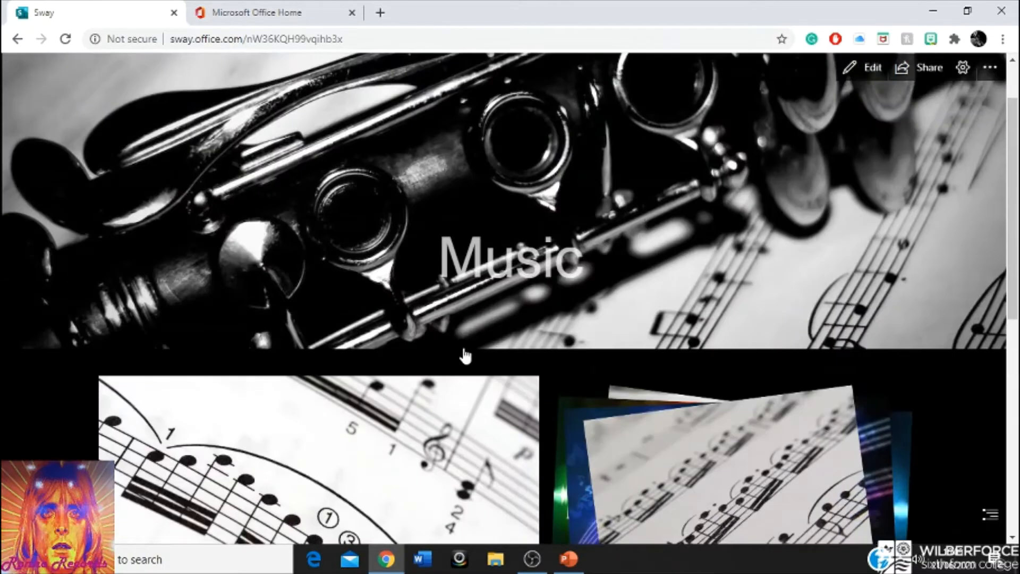
pyautogui.click(866, 68)
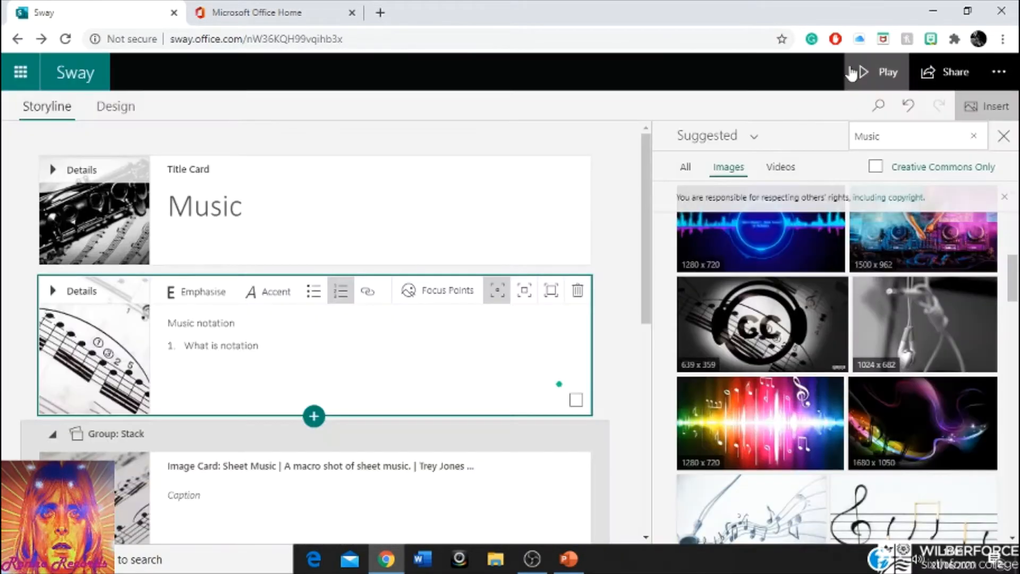
# - Set the presentation's layout to Horizontal and apply the third style in the last row, with the light blue header and pink lower band
pyautogui.click(131, 114)
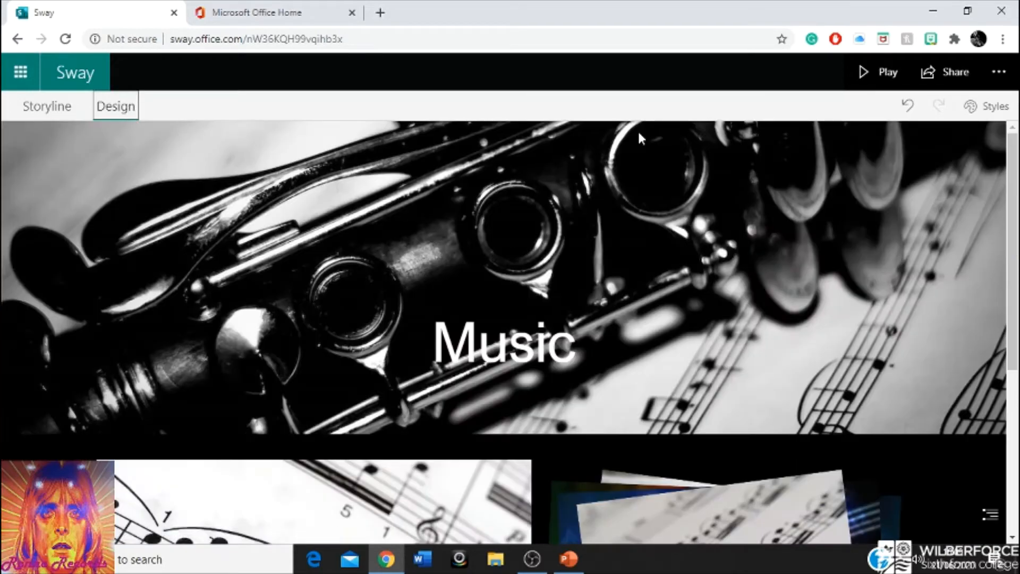
pyautogui.click(995, 109)
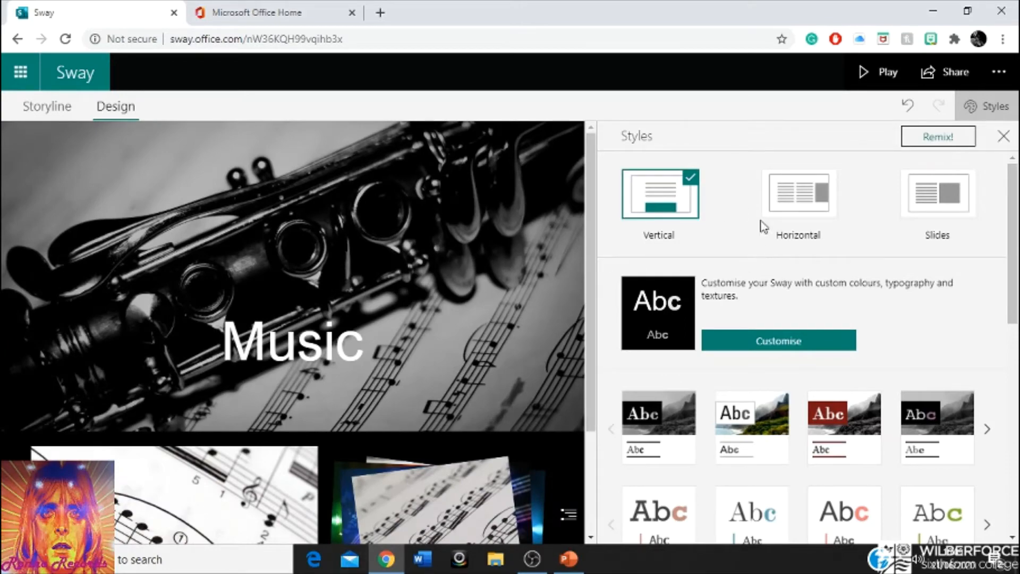
pyautogui.click(785, 212)
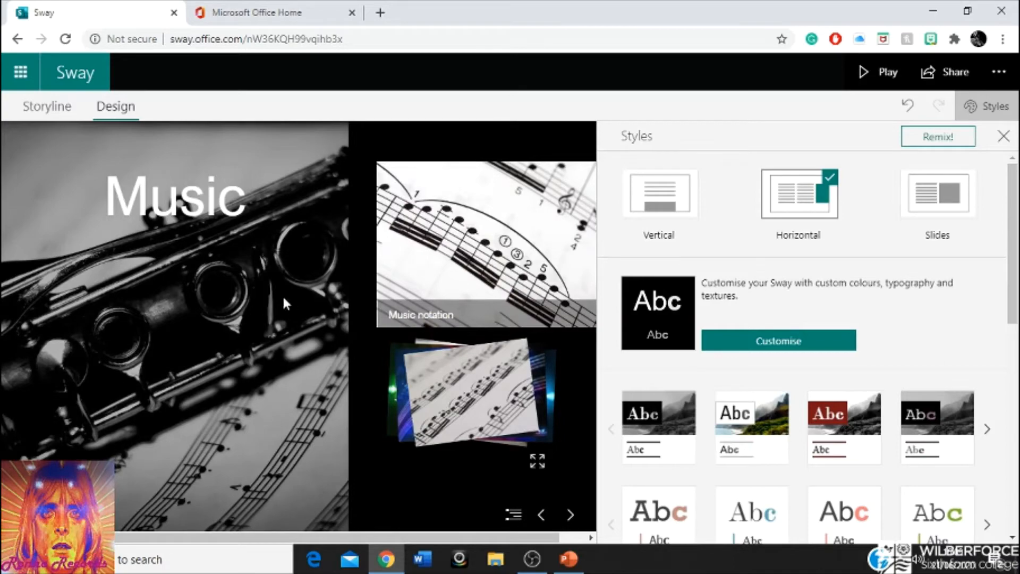
pyautogui.scroll(-10, 779, 306)
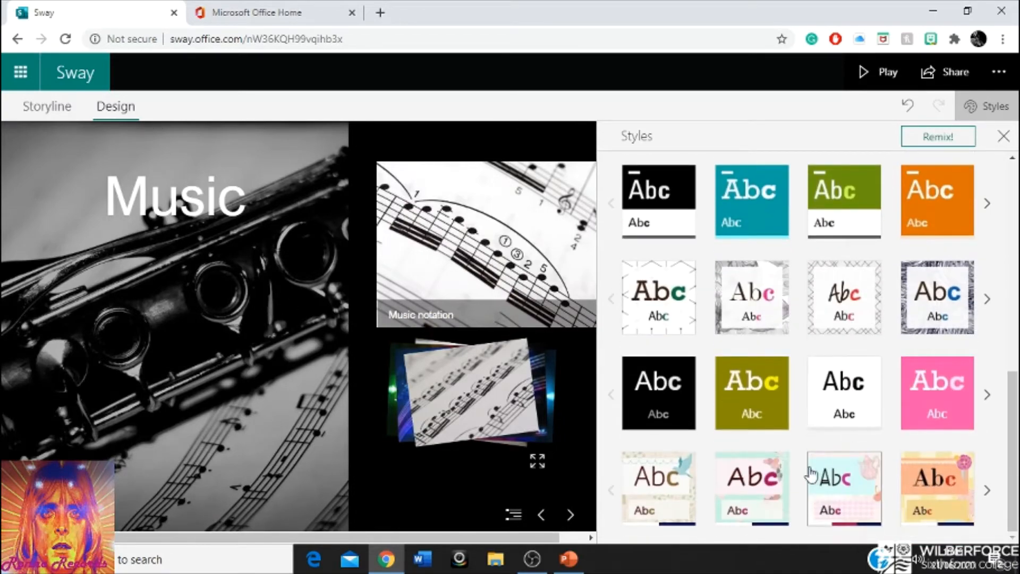
pyautogui.click(818, 489)
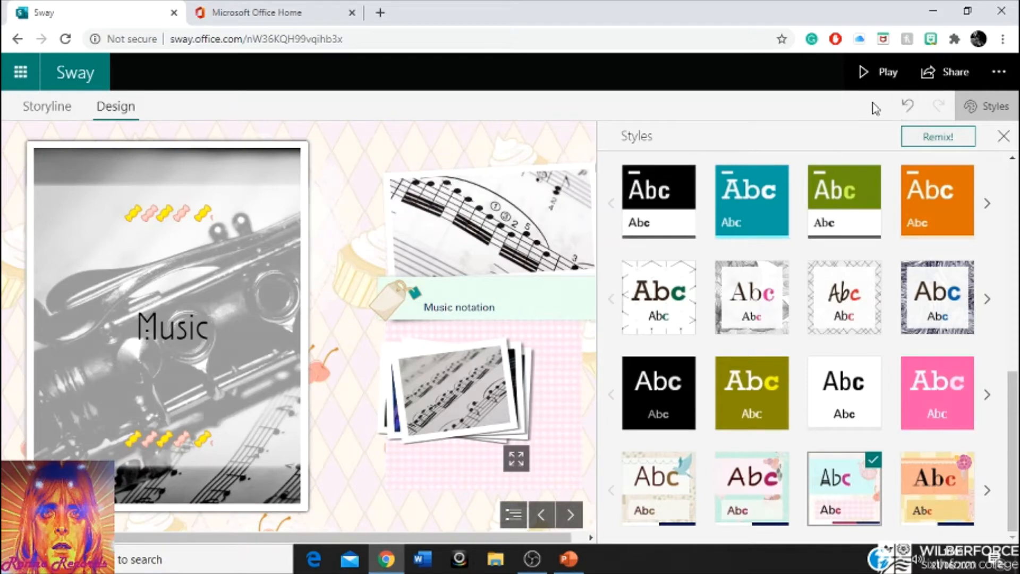
# - Return to the storyline and review the image cards in the Stack group
pyautogui.click(51, 116)
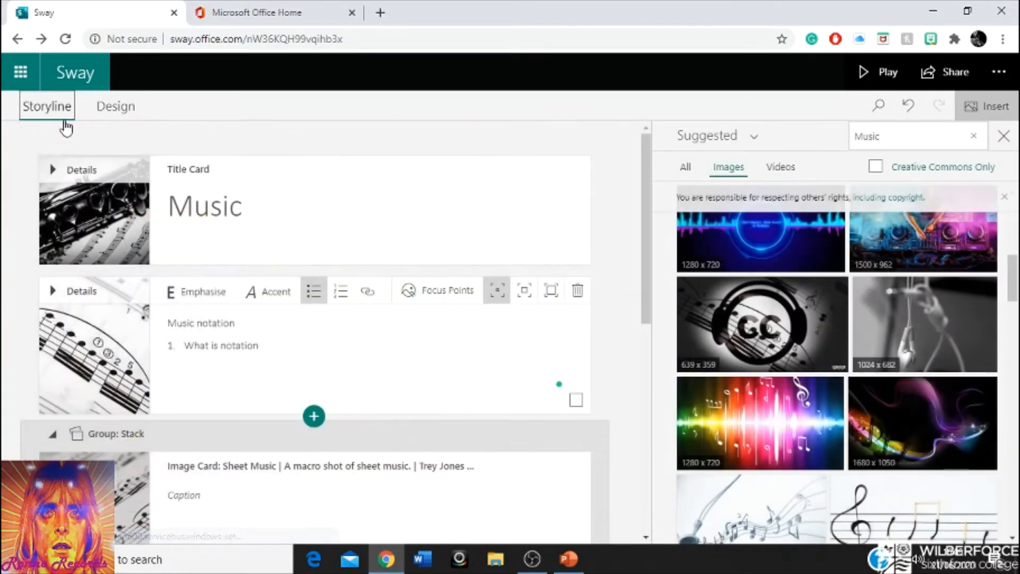
pyautogui.scroll(-5, 318, 203)
pyautogui.scroll(-3, 319, 203)
pyautogui.scroll(7, 319, 203)
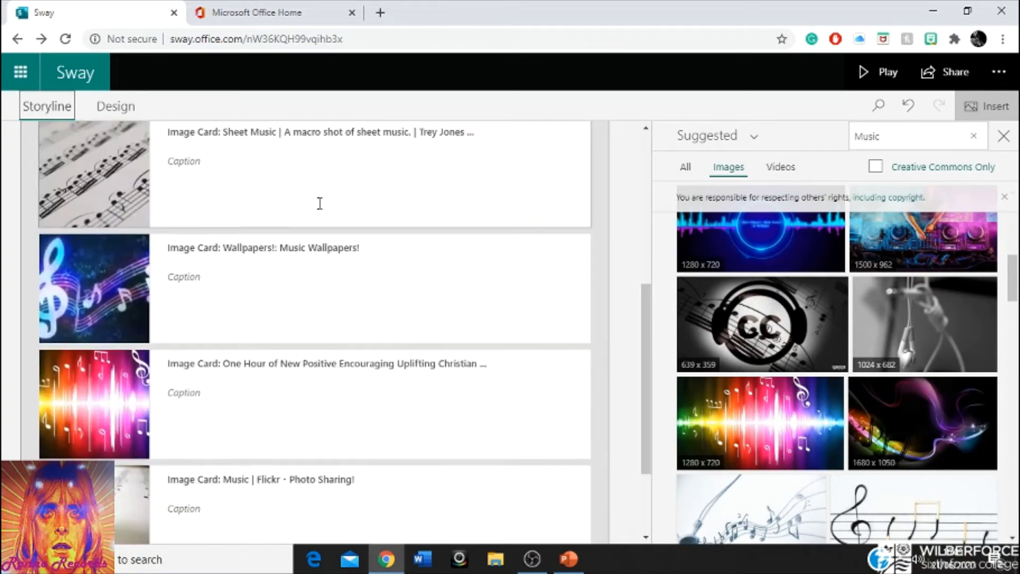
pyautogui.scroll(-6, 318, 202)
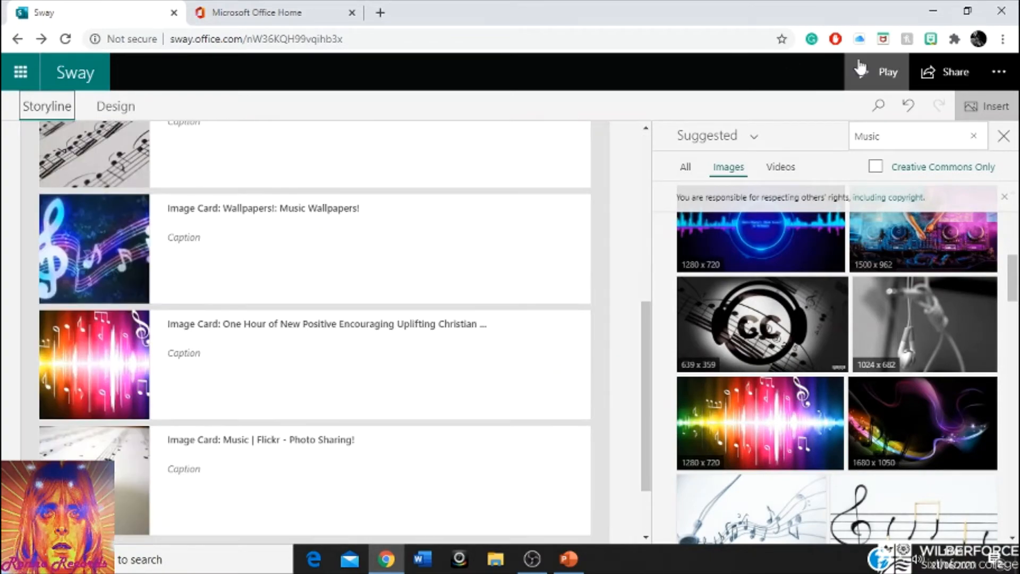
# - Play the restyled presentation and flip through the pictures in the image stack
pyautogui.click(878, 72)
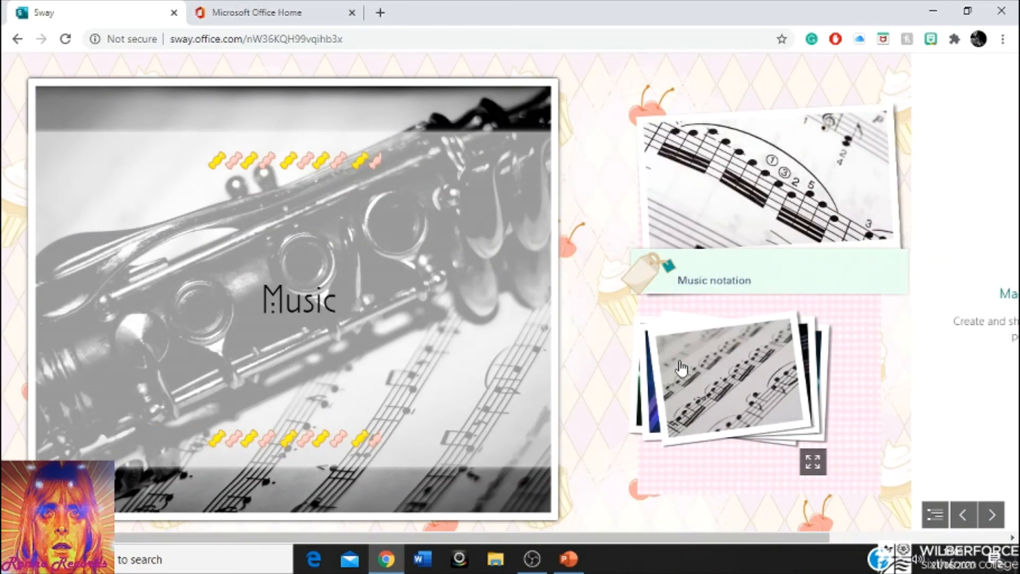
pyautogui.click(682, 368)
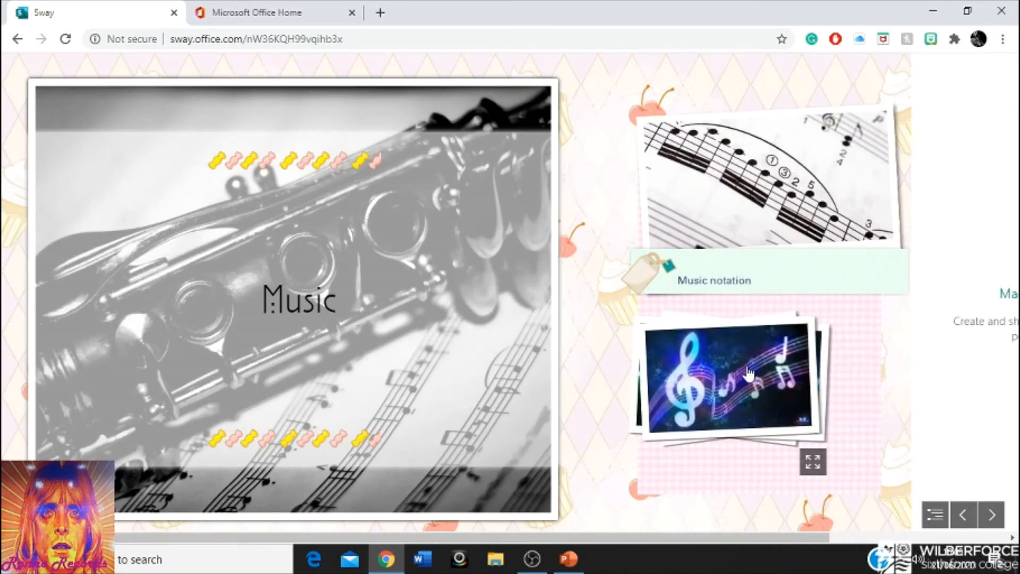
pyautogui.click(746, 372)
pyautogui.click(748, 373)
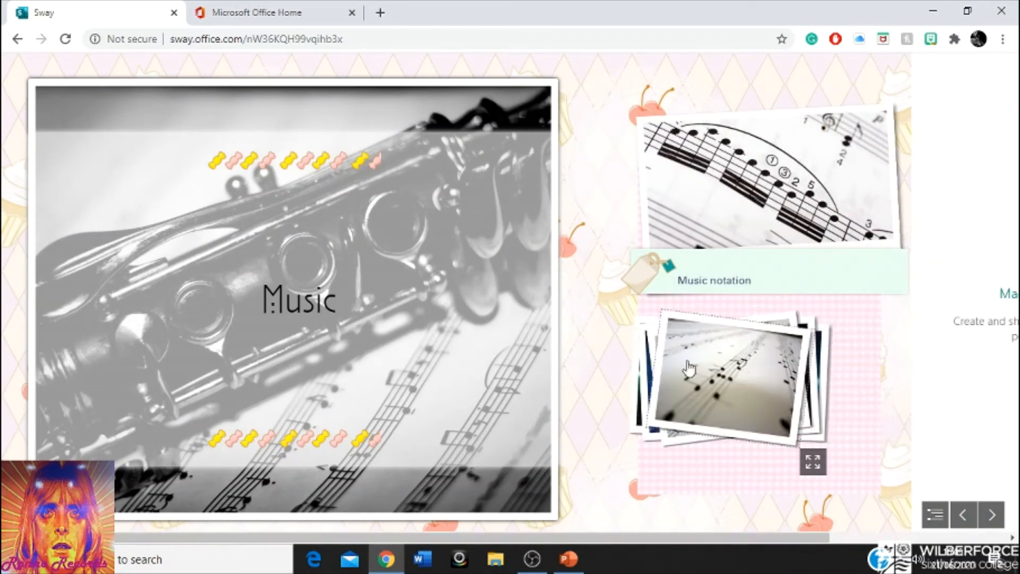
# - Expand the Music notation caption, view its sheet music picture enlarged, and return to editing the storyline
pyautogui.click(717, 289)
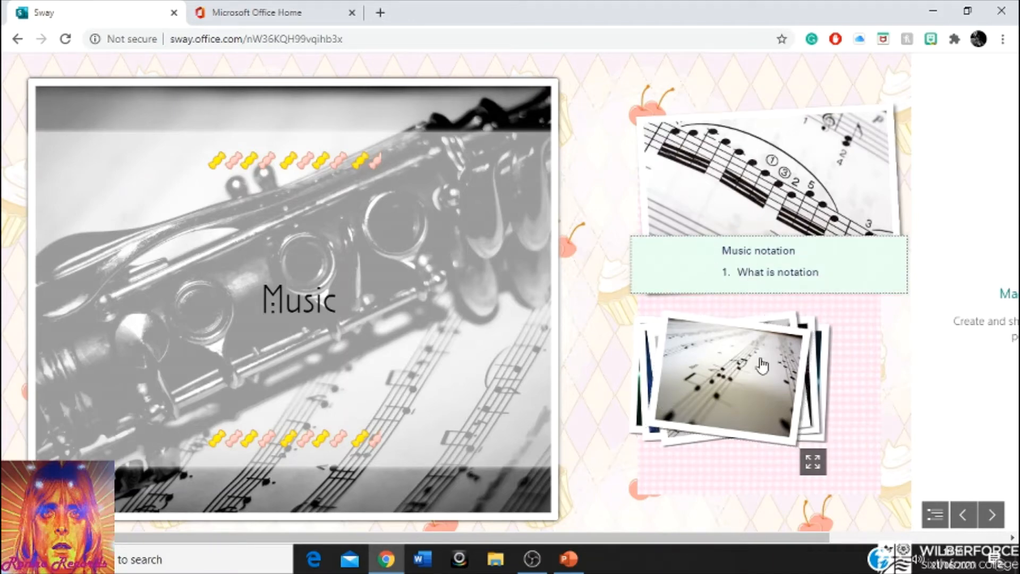
pyautogui.click(779, 218)
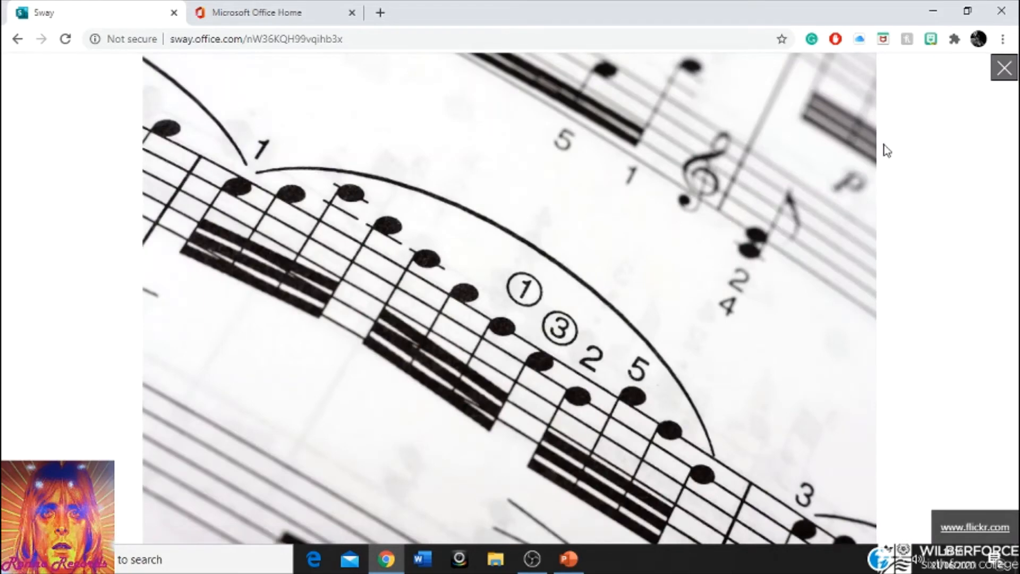
pyautogui.click(1004, 69)
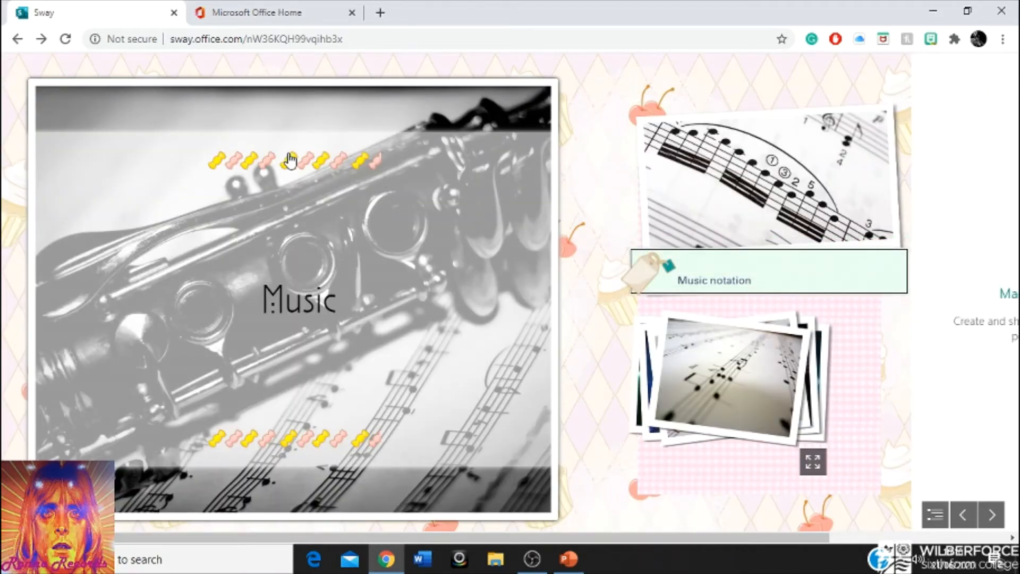
pyautogui.doubleClick(598, 61)
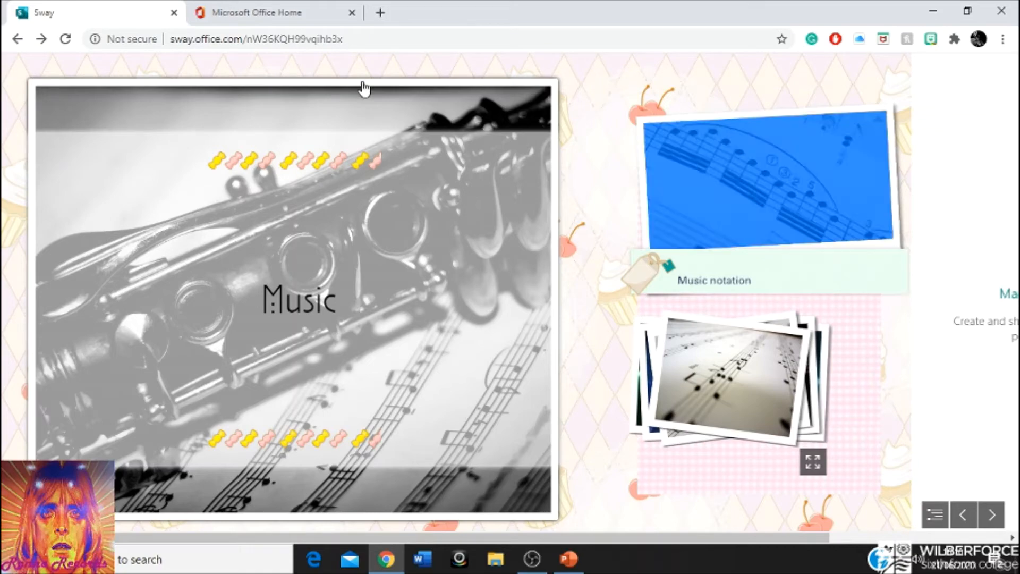
pyautogui.click(19, 40)
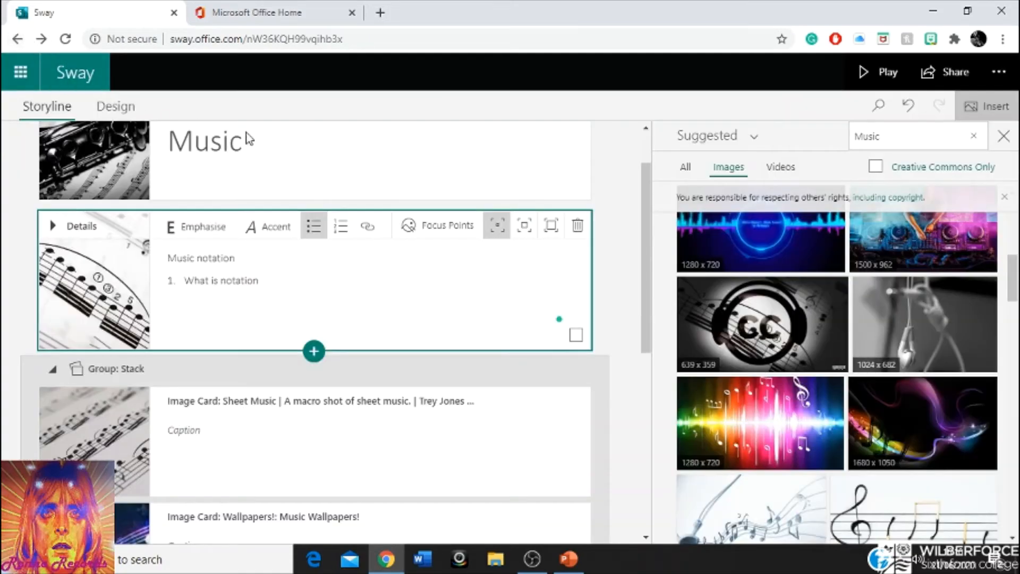
# - Add an empty image card at the end of the storyline, below the Stack group
pyautogui.scroll(-8, 425, 223)
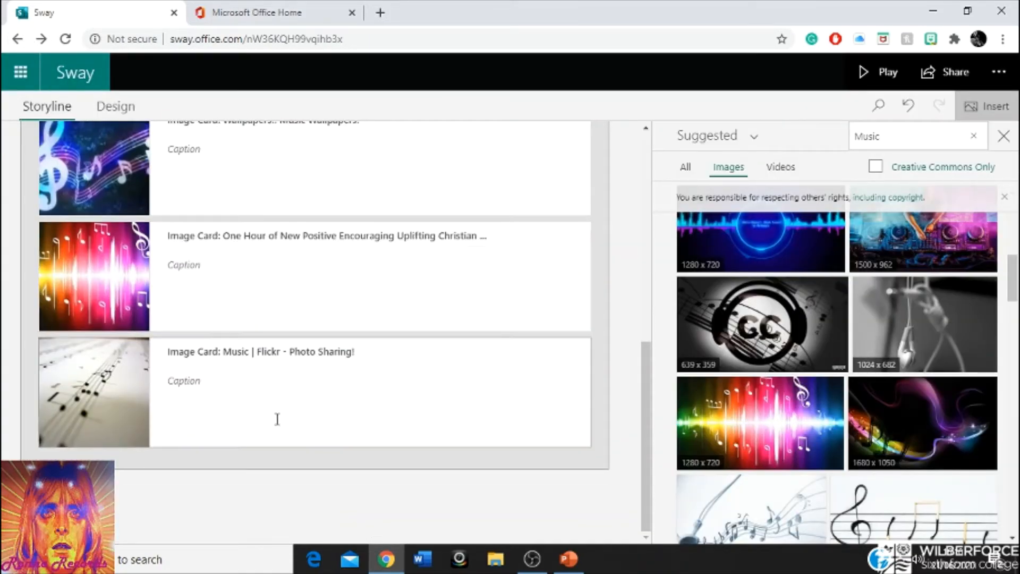
pyautogui.scroll(1, 294, 459)
pyautogui.scroll(-1, 346, 446)
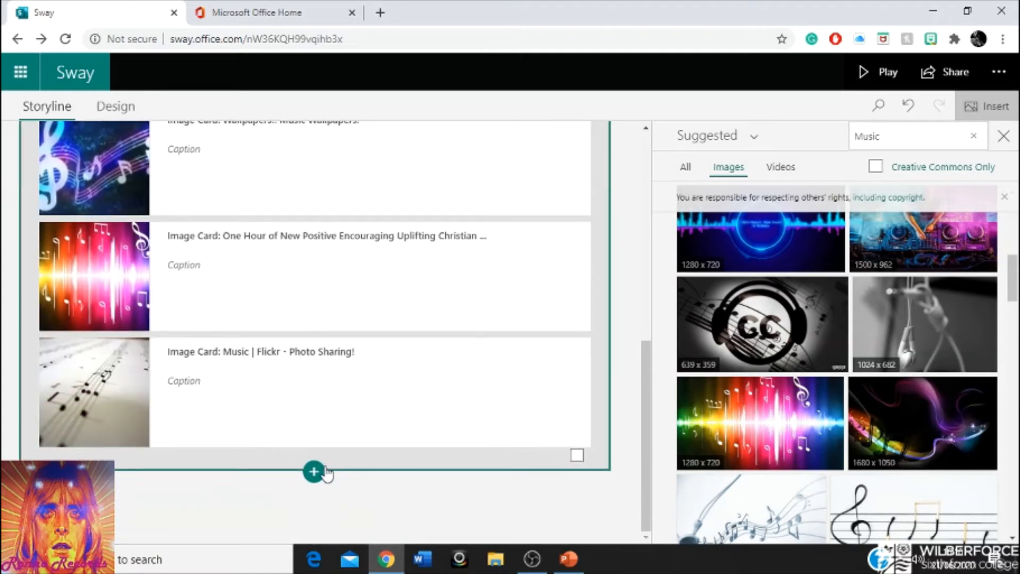
pyautogui.click(321, 472)
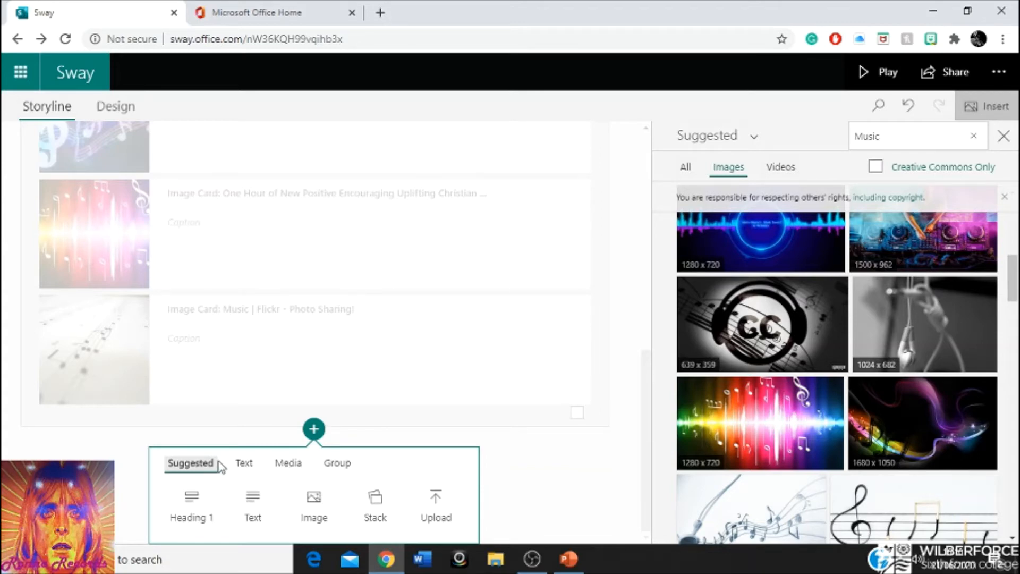
pyautogui.click(328, 502)
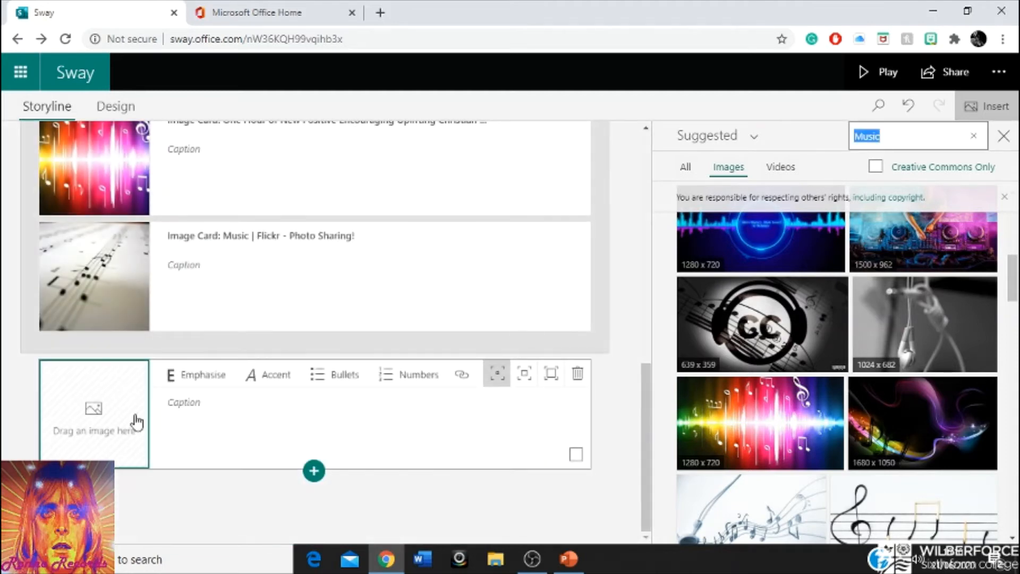
# - Search the suggested videos for "Music notation"
pyautogui.click(773, 166)
pyautogui.click(899, 133)
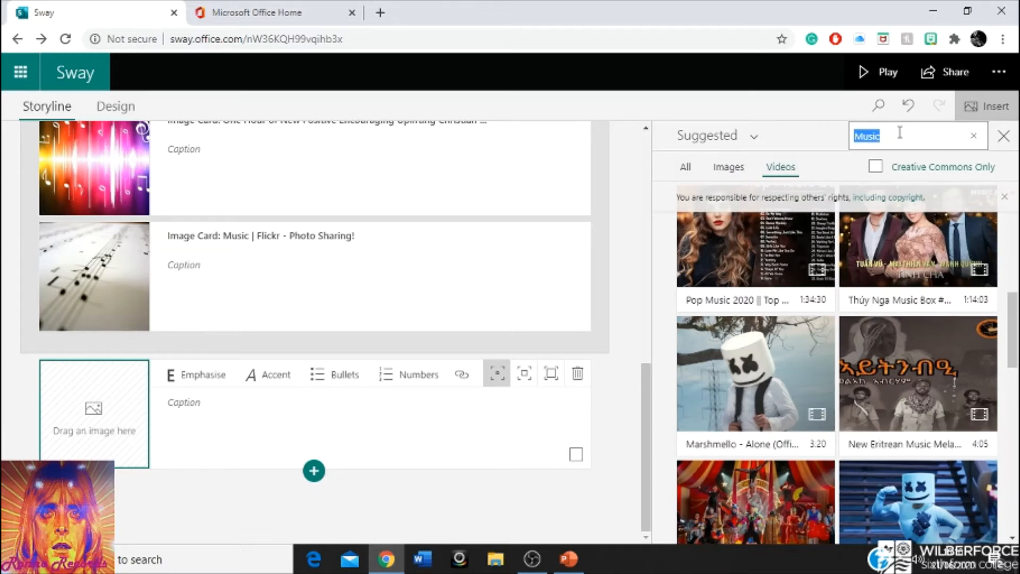
pyautogui.click(900, 133)
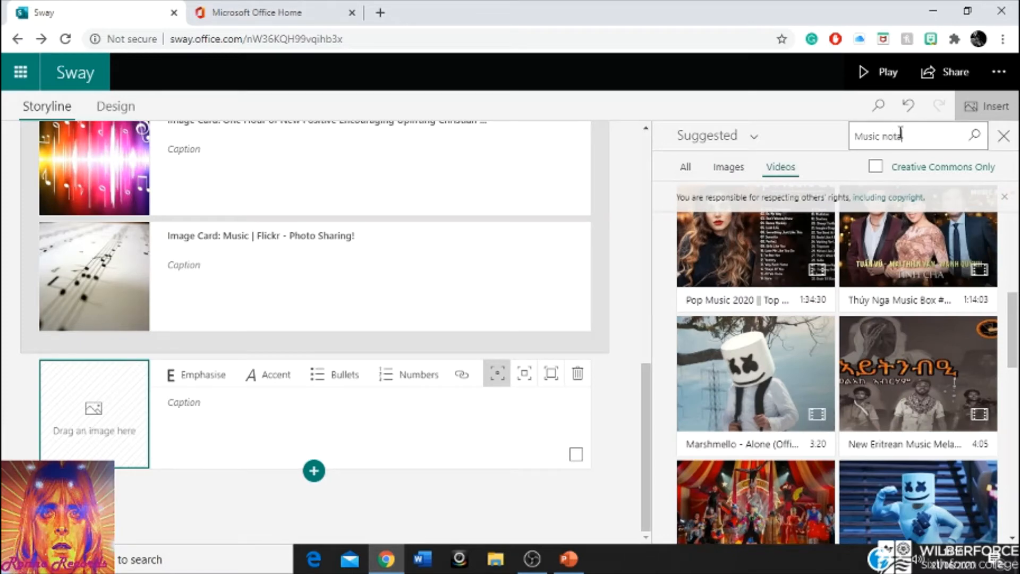
pyautogui.press('Return')
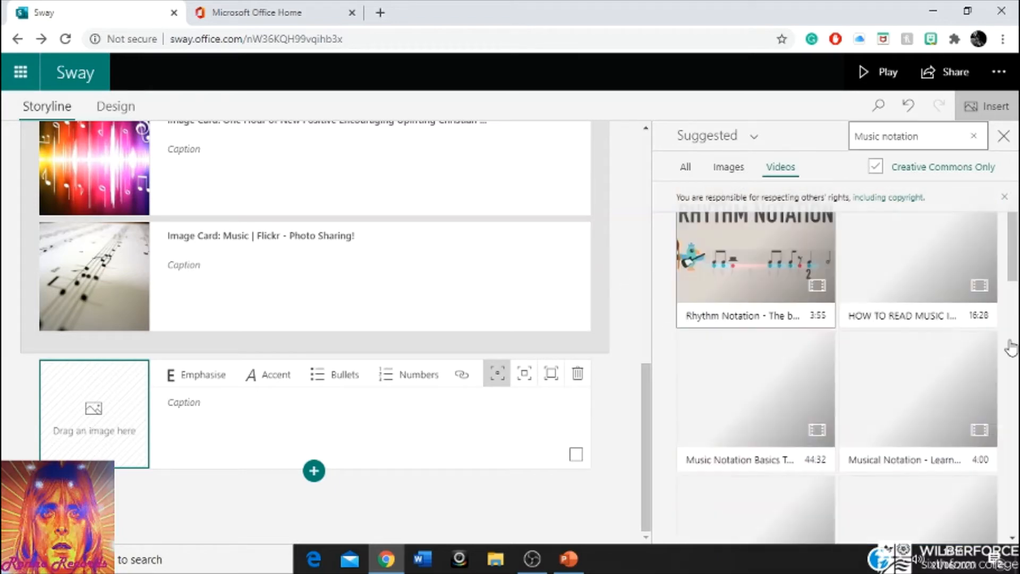
# - Add the "How to read music" video to the storyline below the empty image card and start a caption on that image card
pyautogui.scroll(-1, 898, 310)
pyautogui.scroll(-3, 903, 313)
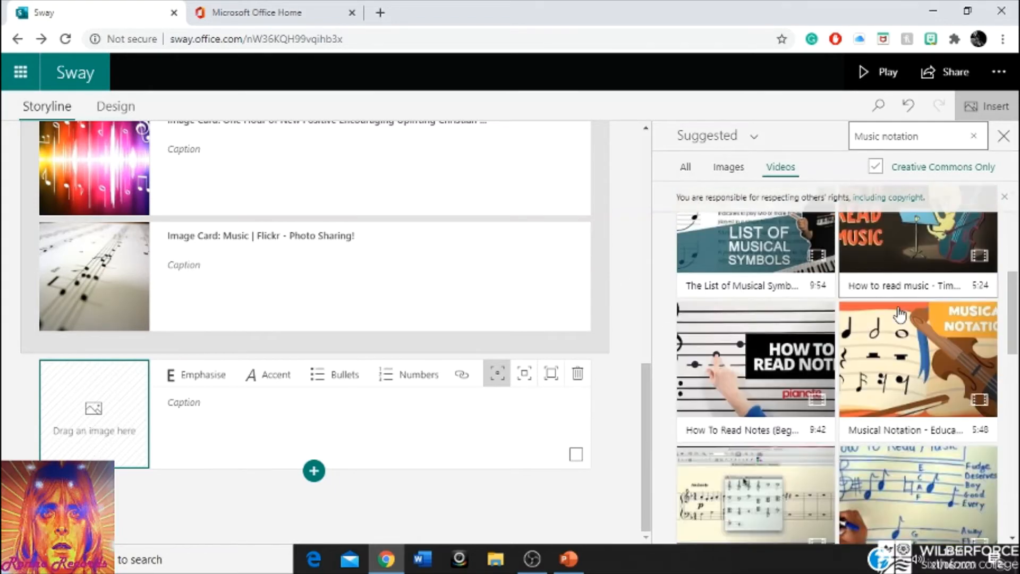
pyautogui.scroll(-2, 962, 330)
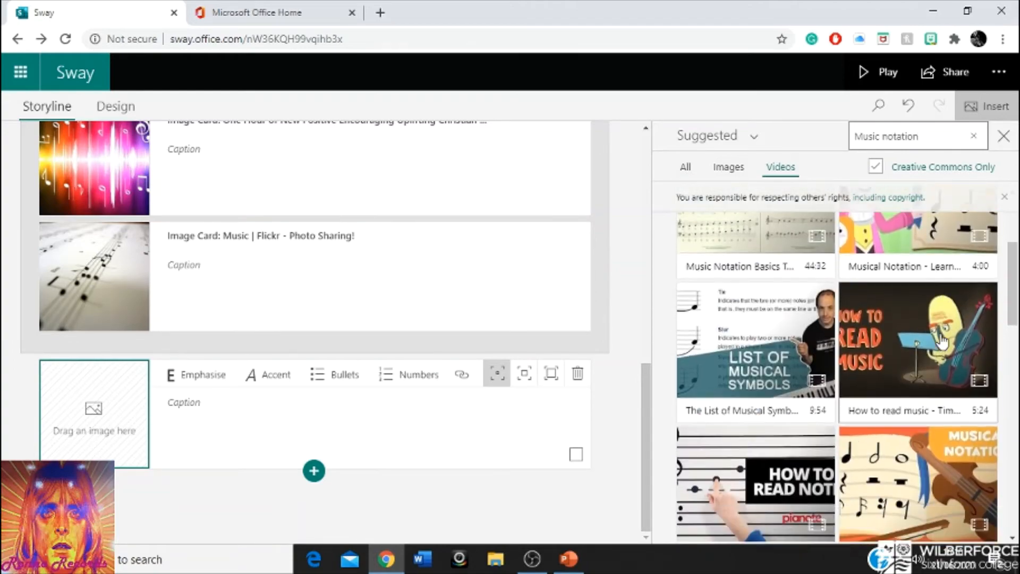
pyautogui.moveTo(934, 321); pyautogui.dragTo(365, 425)
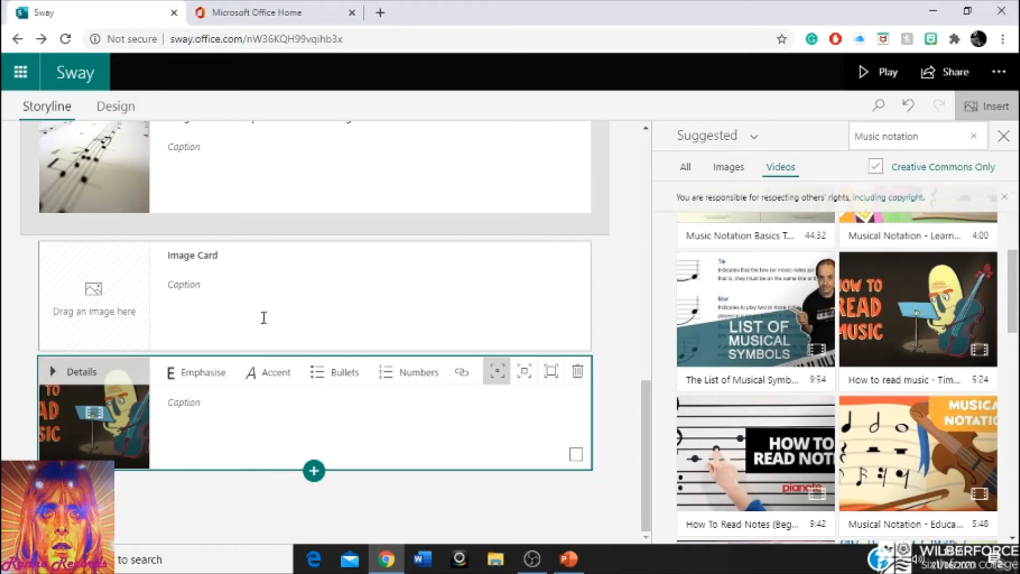
pyautogui.click(252, 304)
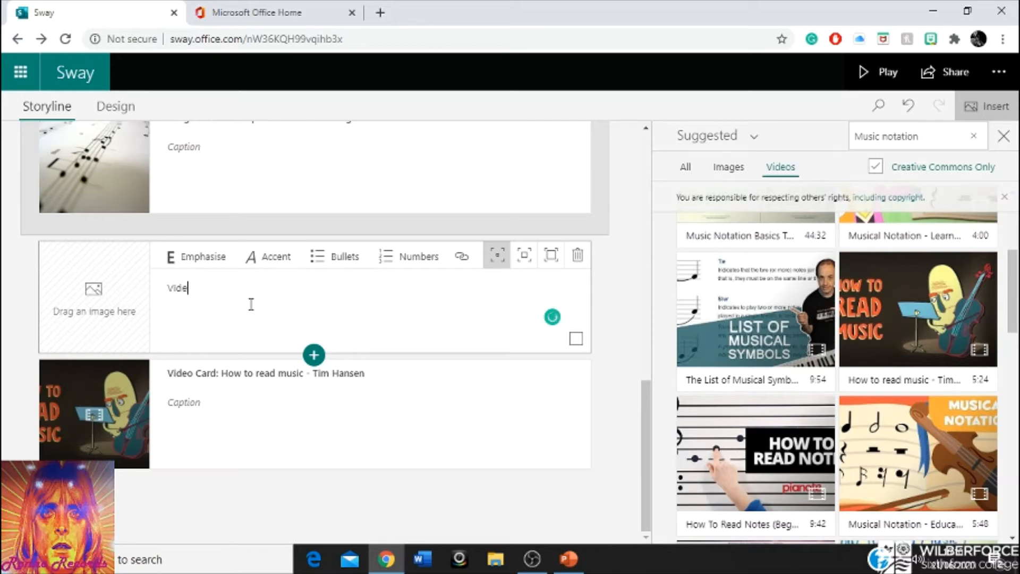
# - Play the presentation, flip the image stack to its next picture, and advance to the music-reading video
pyautogui.click(877, 72)
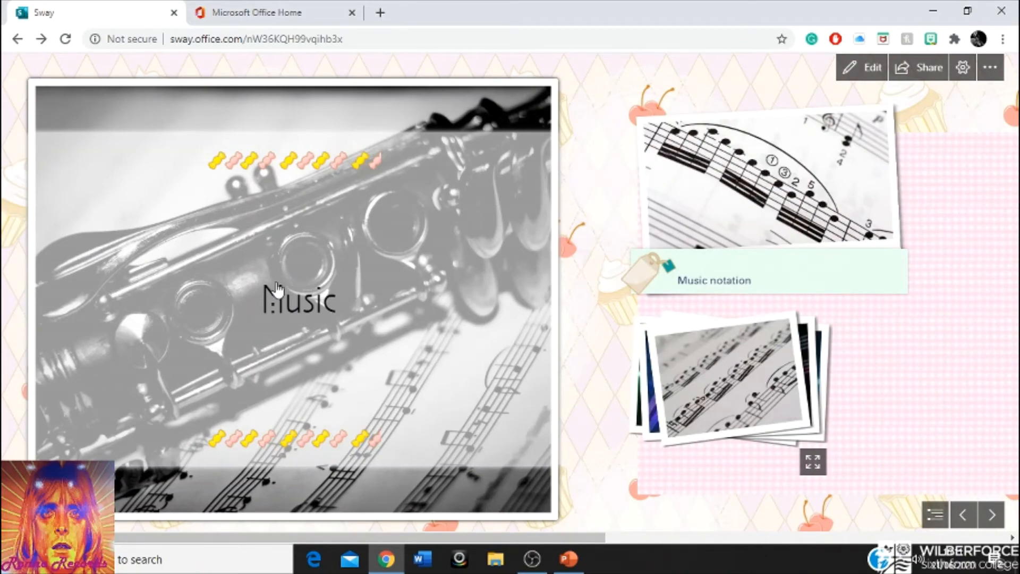
pyautogui.scroll(-3, 265, 292)
pyautogui.click(383, 347)
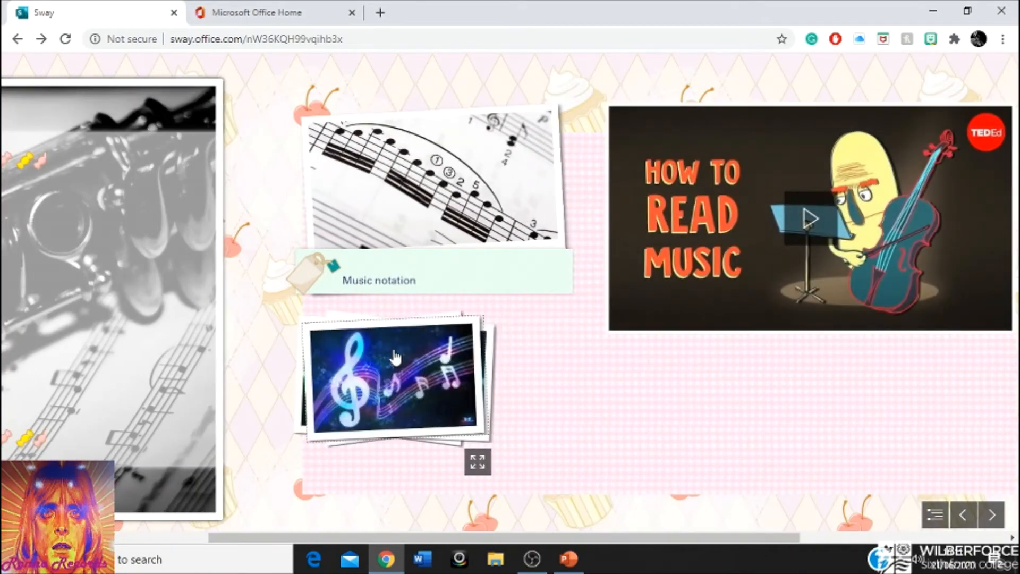
pyautogui.scroll(-2, 490, 186)
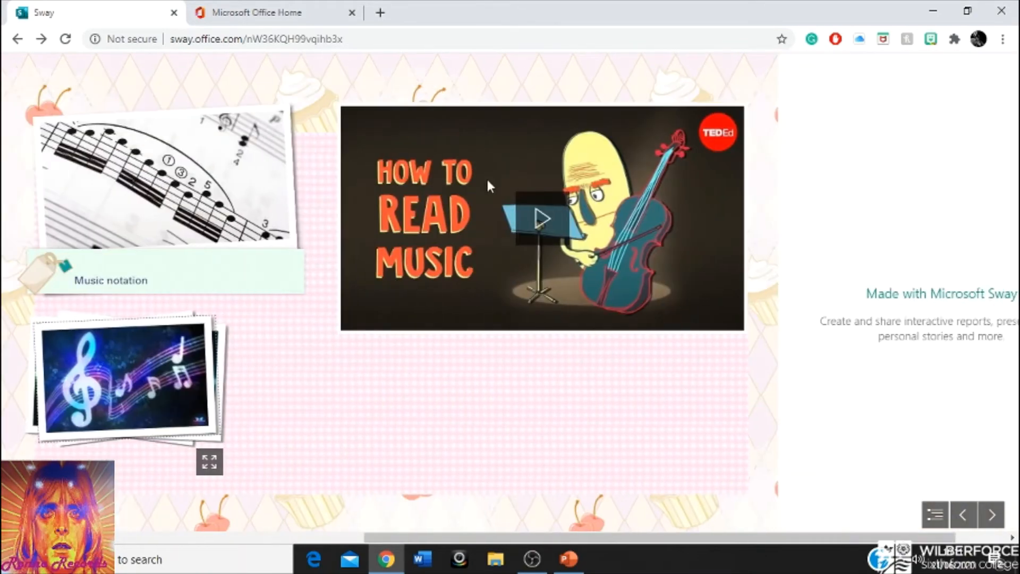
# - Play the embedded "How to read music" video, move back and forth through the presentation meanwhile, and pause the video
pyautogui.click(560, 203)
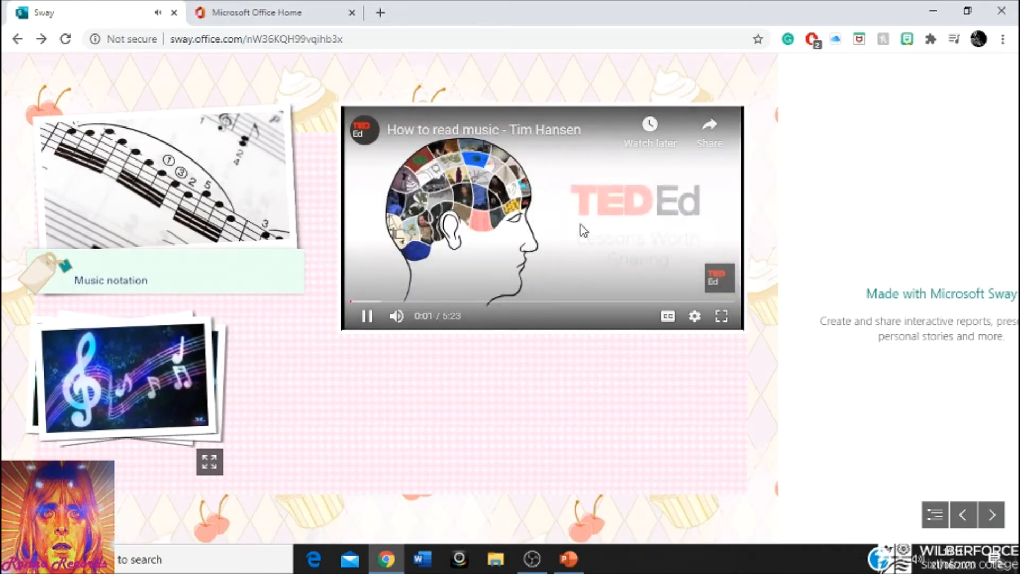
pyautogui.scroll(3, 324, 225)
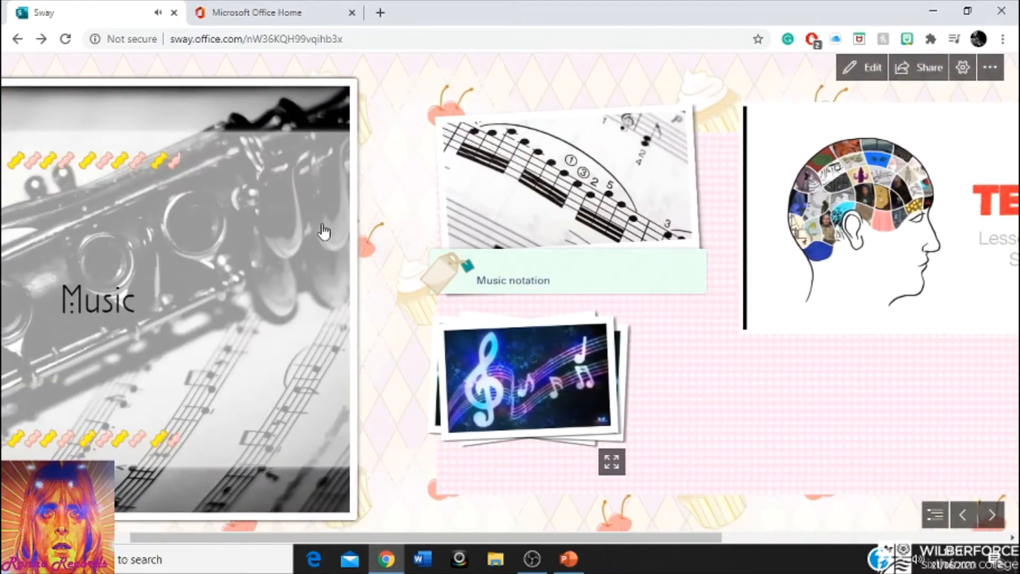
pyautogui.scroll(-5, 325, 230)
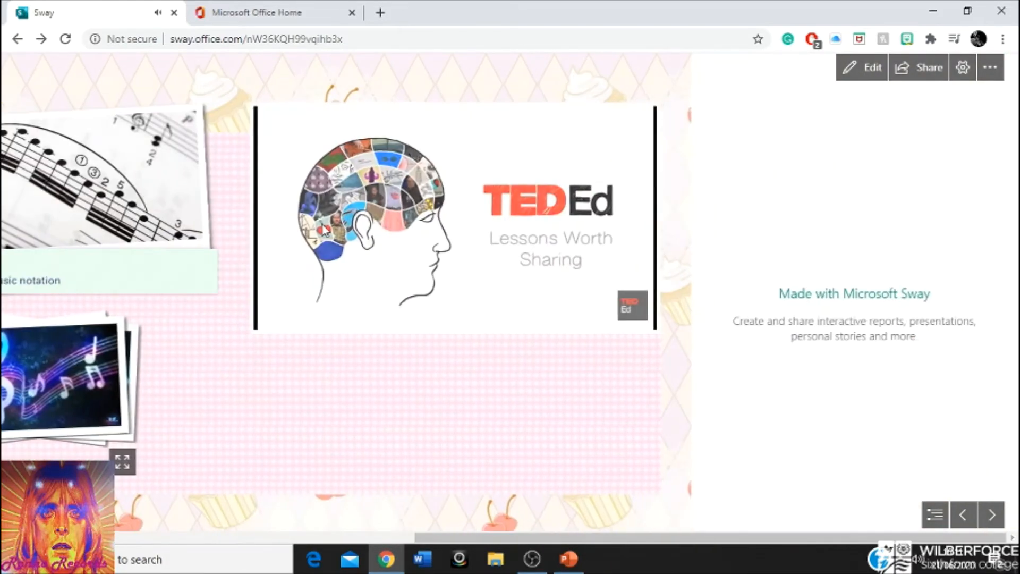
pyautogui.click(492, 202)
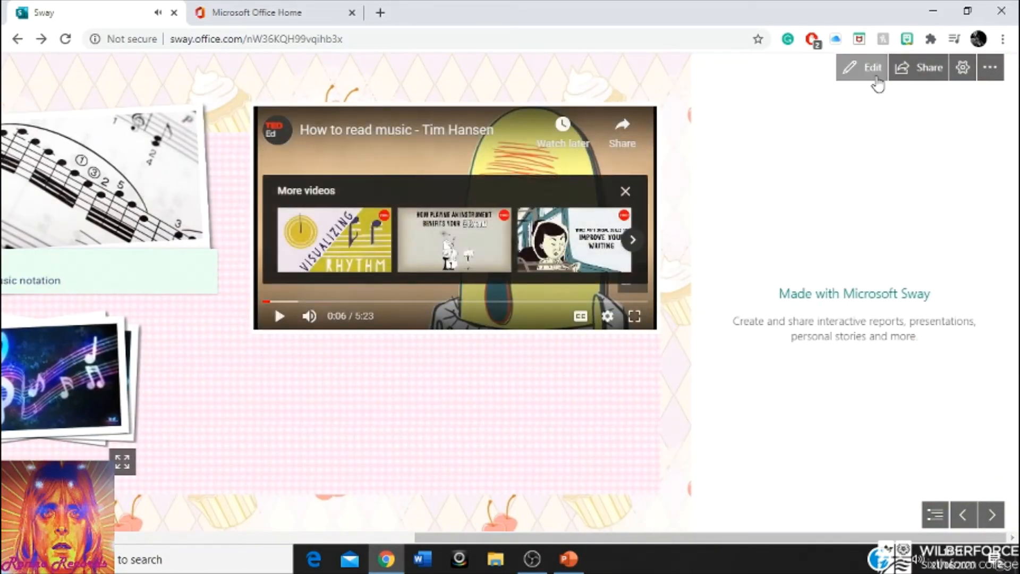
# - Return to the start of the presentation and open the My Sways page
pyautogui.scroll(5, 228, 103)
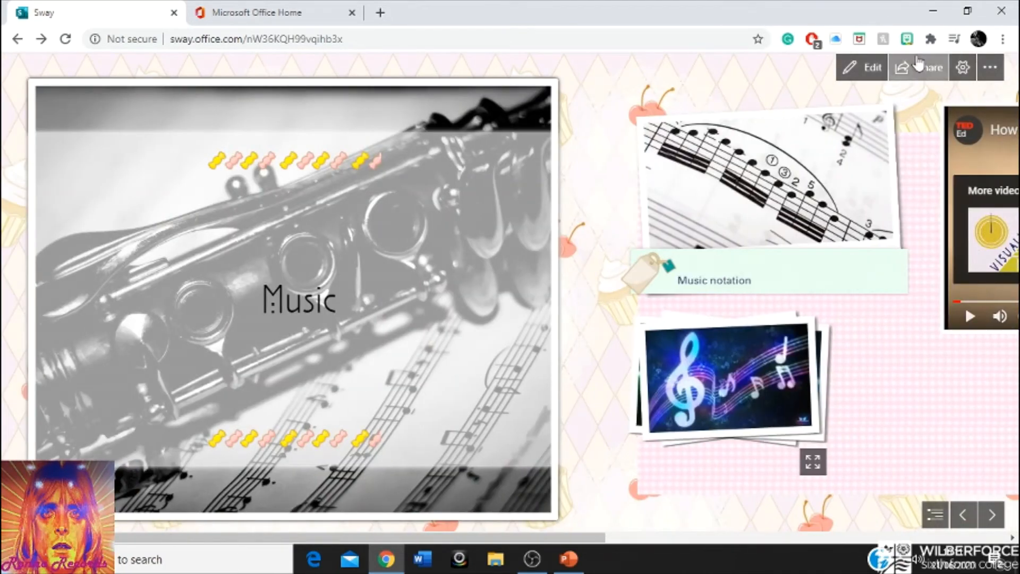
pyautogui.click(990, 67)
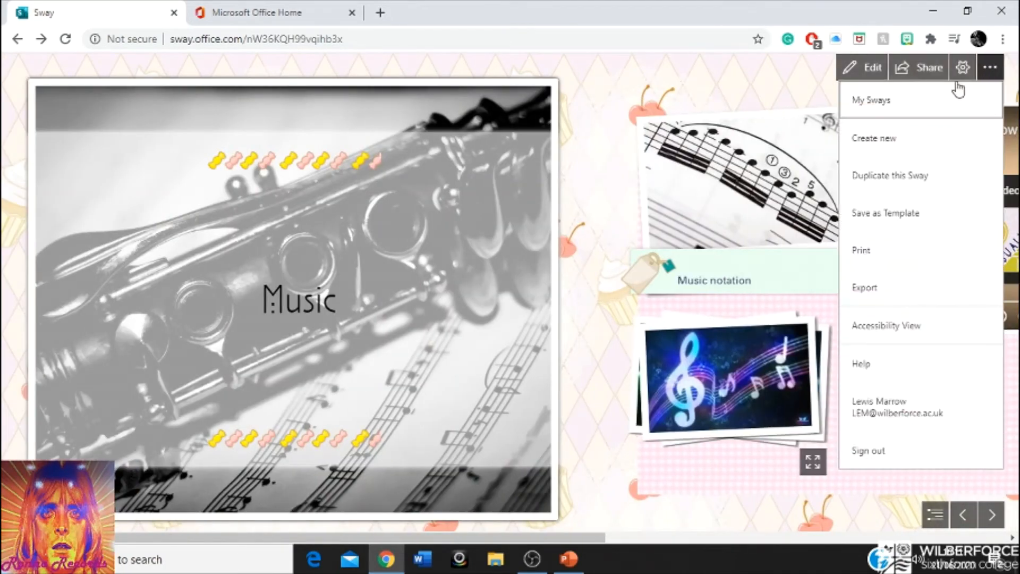
pyautogui.click(940, 94)
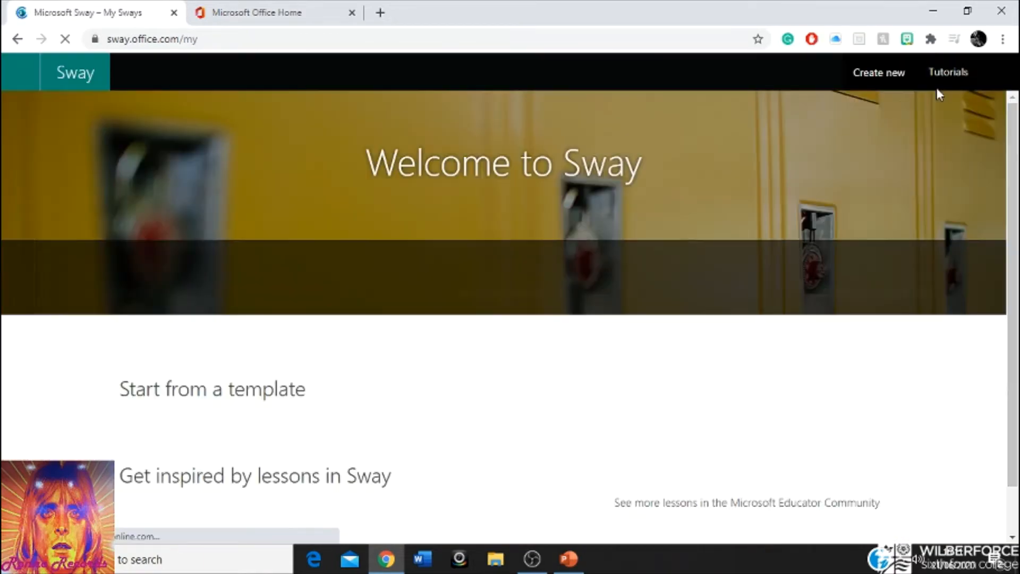
pyautogui.click(547, 260)
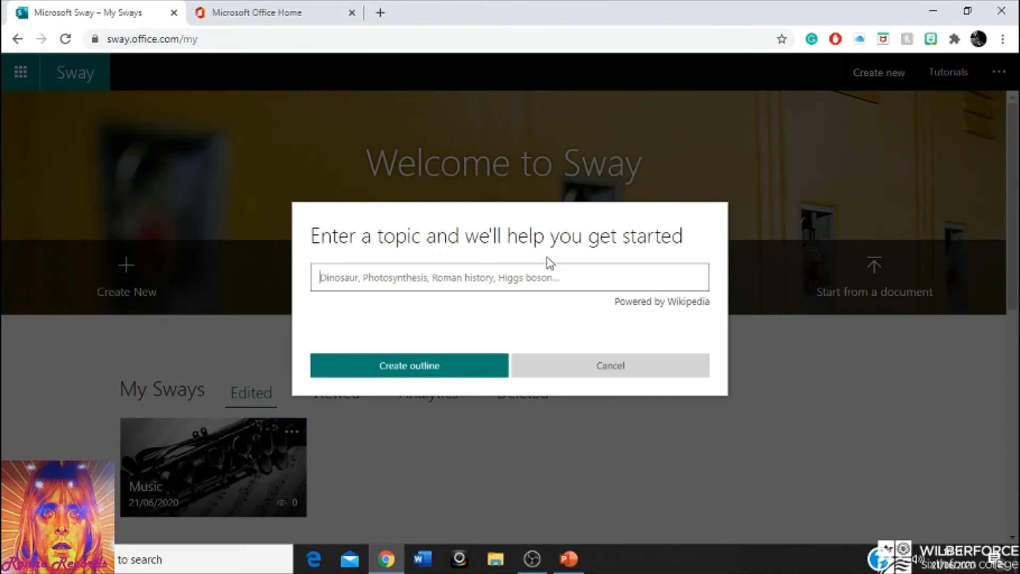
pyautogui.click(542, 275)
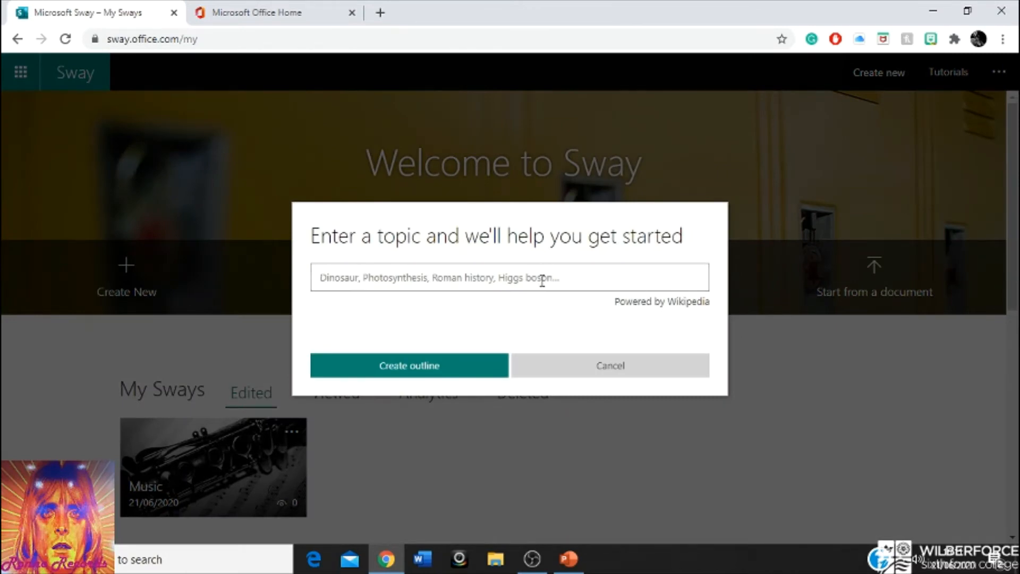
pyautogui.click(610, 368)
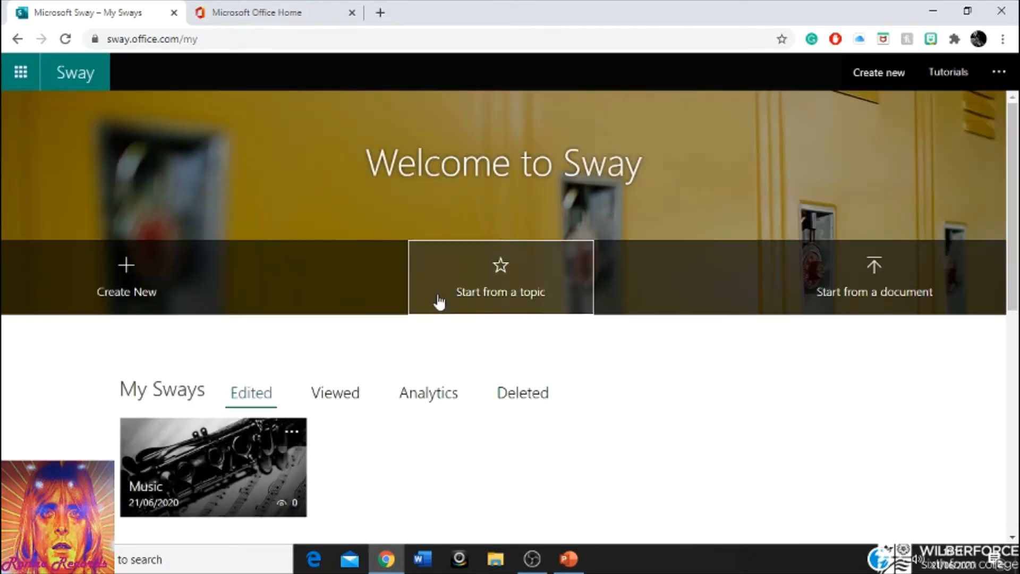
# - Create a new Sway outline from the topic "music"
pyautogui.click(473, 295)
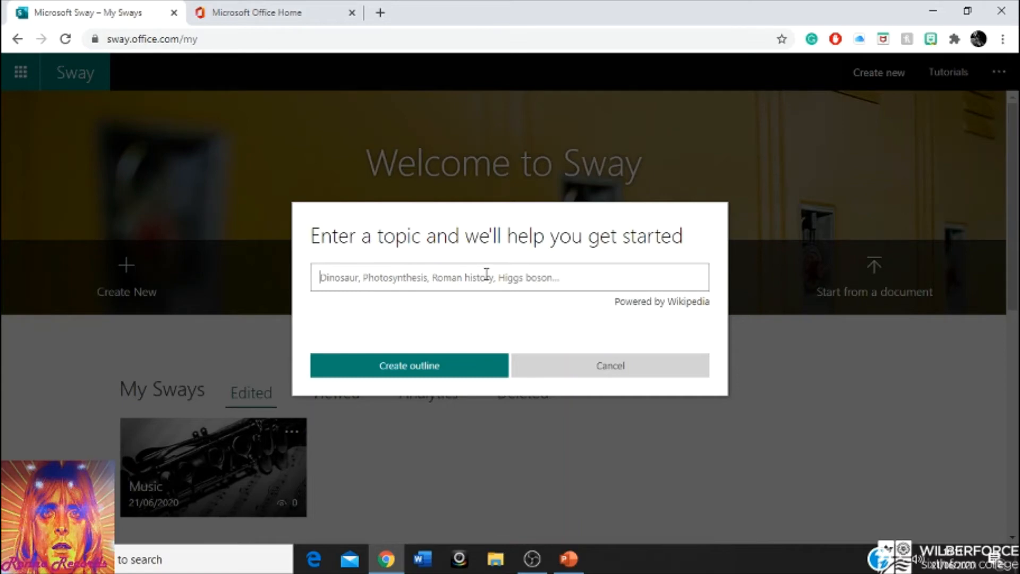
pyautogui.write('music')
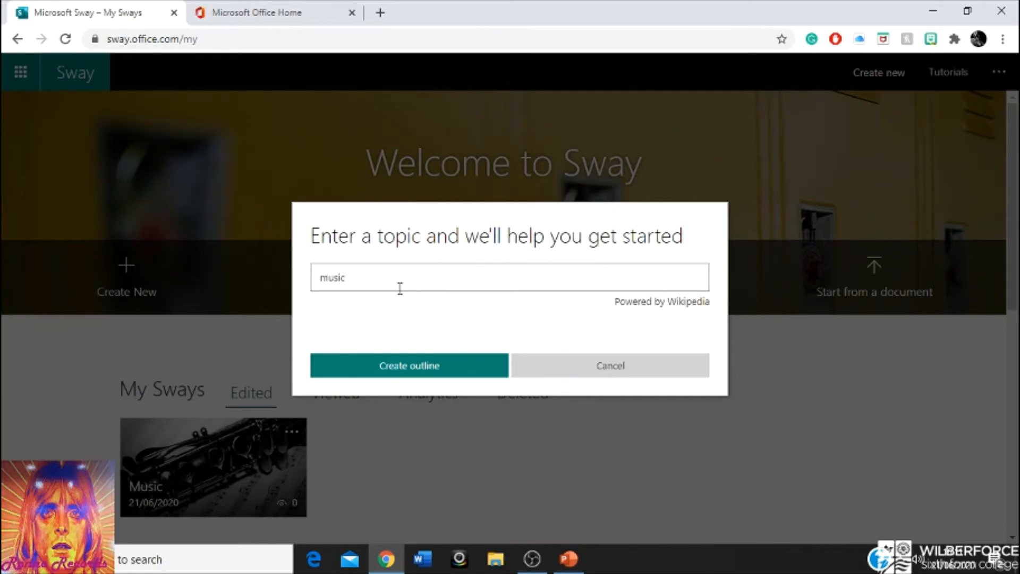
pyautogui.click(407, 365)
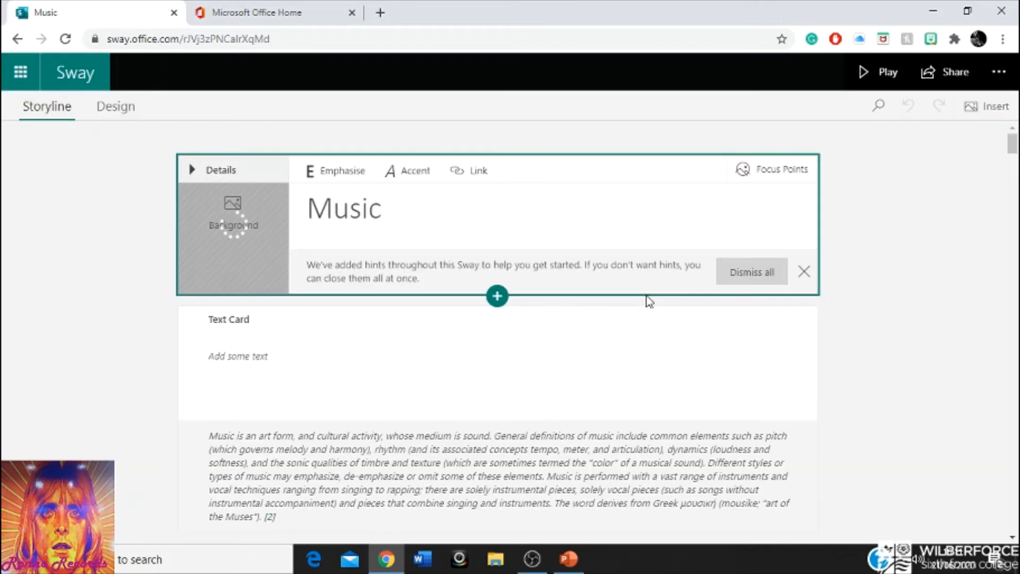
# - Review the text, heading and image cards in the sections of the generated Music outline
pyautogui.scroll(-5, 574, 337)
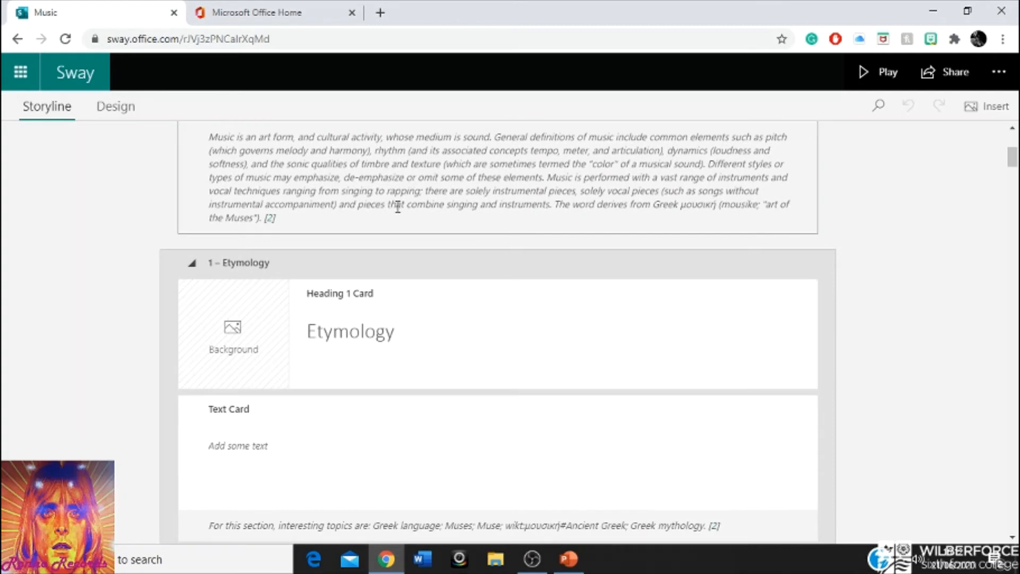
pyautogui.scroll(-10, 415, 210)
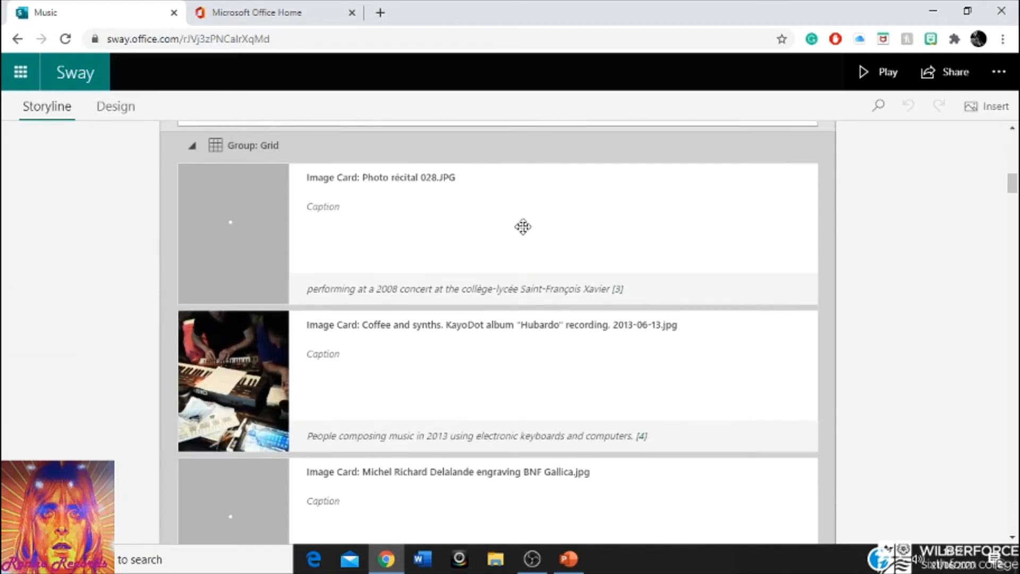
pyautogui.scroll(-7, 523, 227)
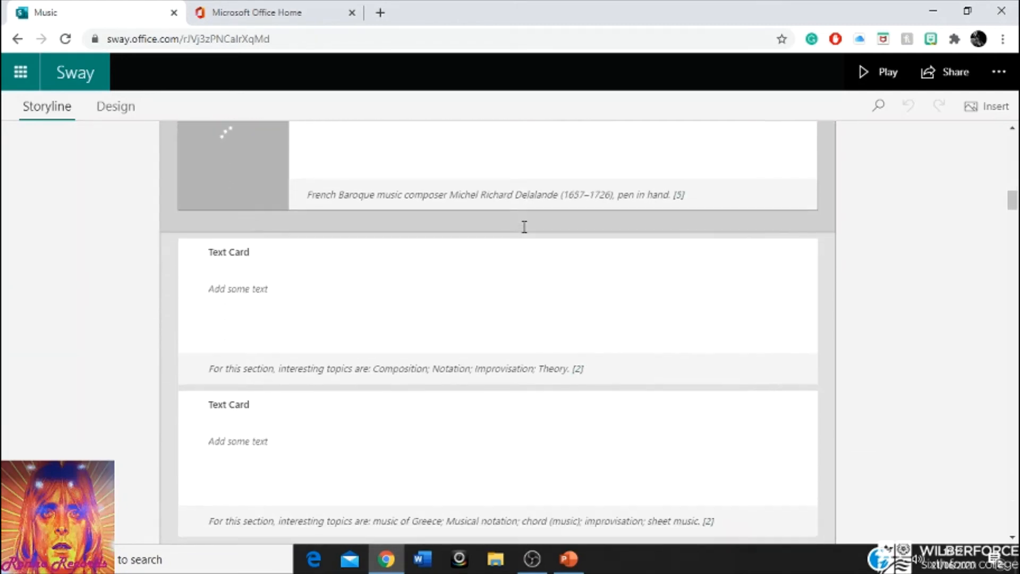
pyautogui.scroll(-9, 525, 227)
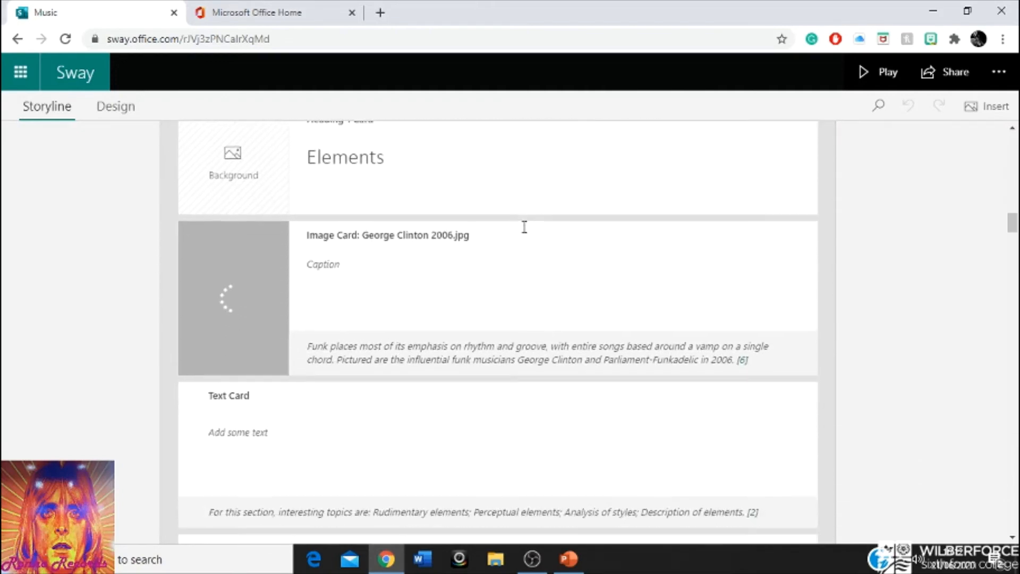
pyautogui.scroll(-19, 525, 227)
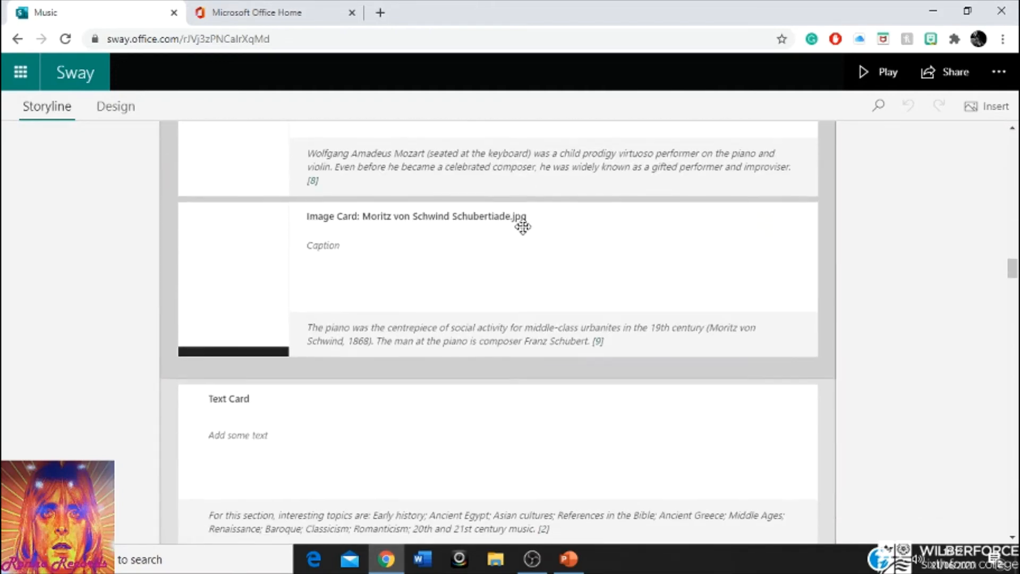
pyautogui.scroll(20, 523, 227)
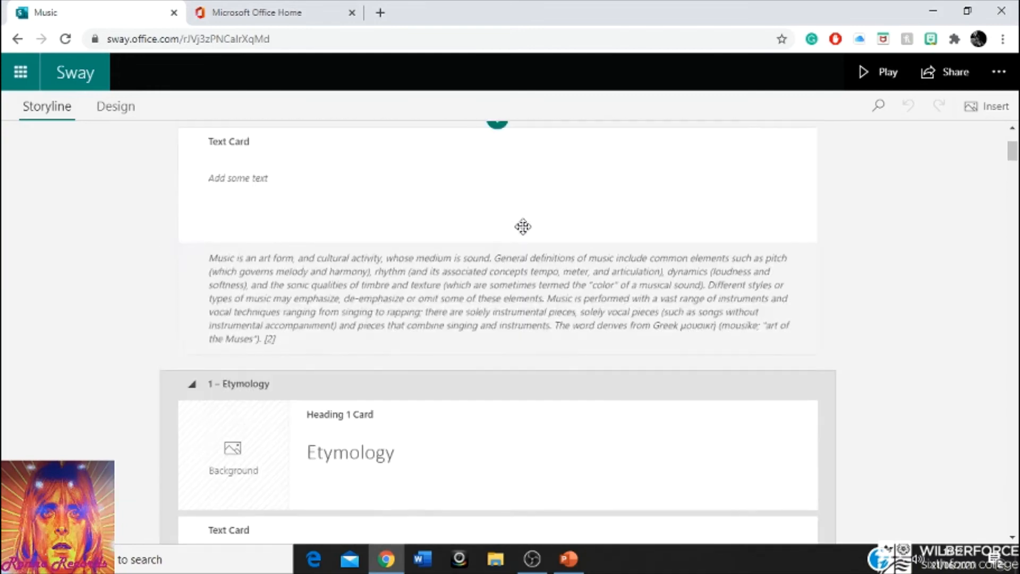
pyautogui.scroll(4, 523, 226)
# - Play the generated Music Sway and look through its sections as far as Media and technology, then return to its title
pyautogui.click(866, 72)
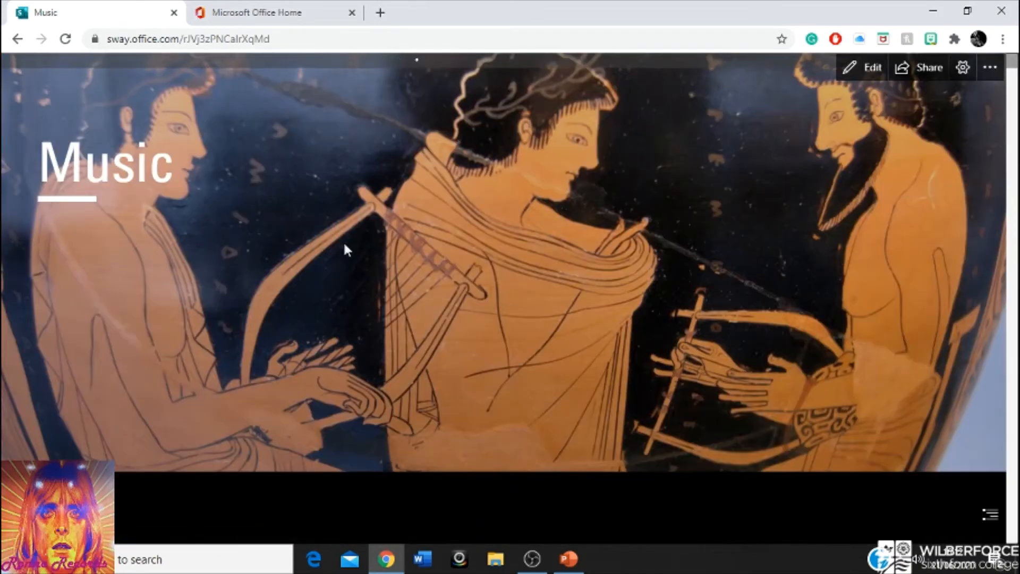
pyautogui.scroll(-5, 465, 237)
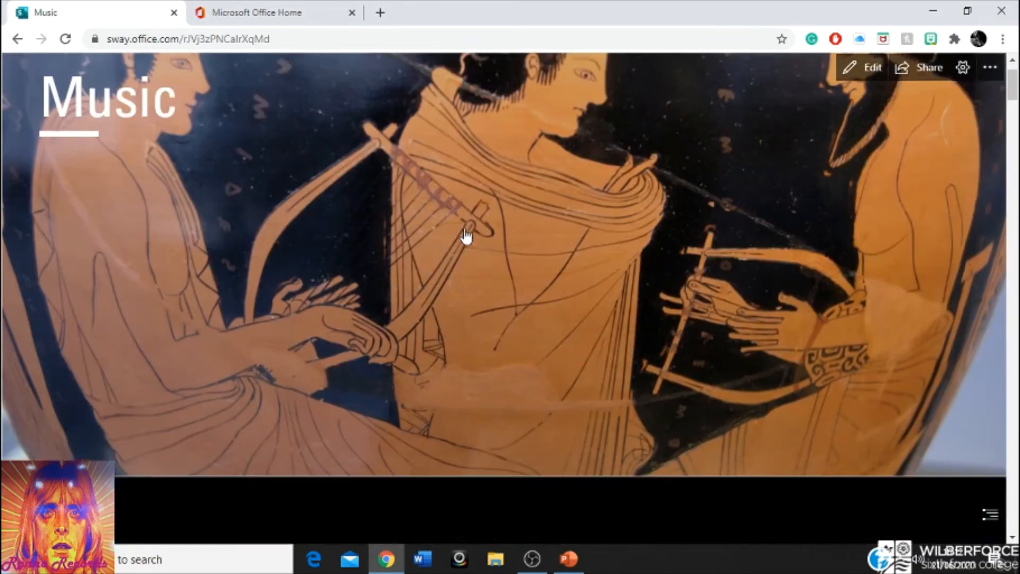
pyautogui.scroll(-10, 467, 231)
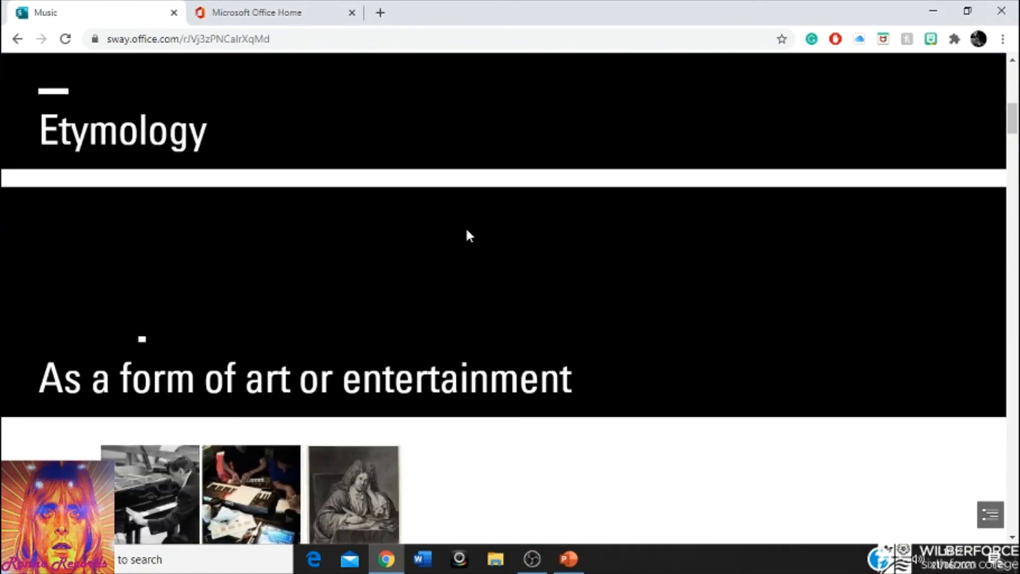
pyautogui.scroll(-10, 467, 230)
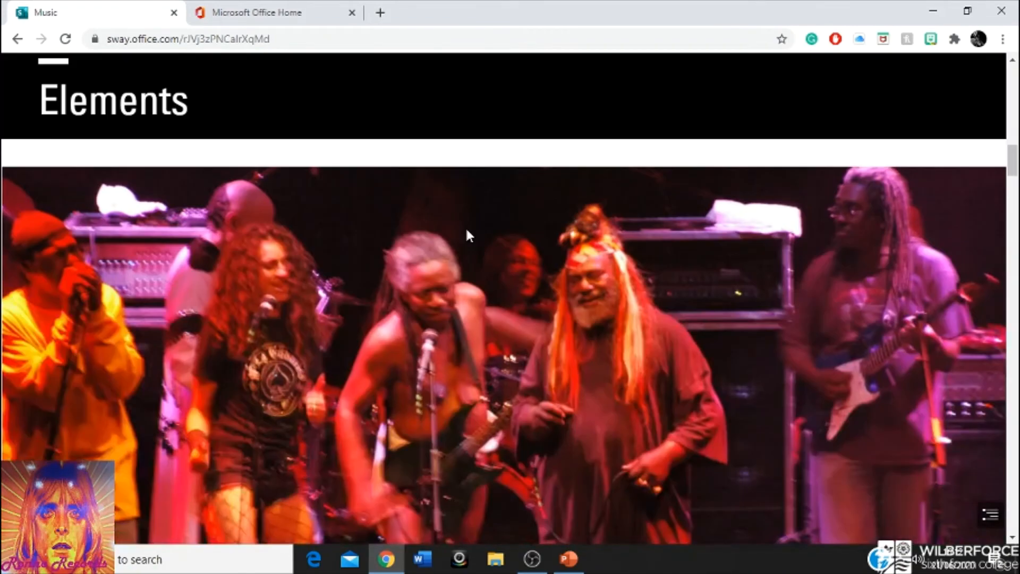
pyautogui.scroll(-10, 468, 236)
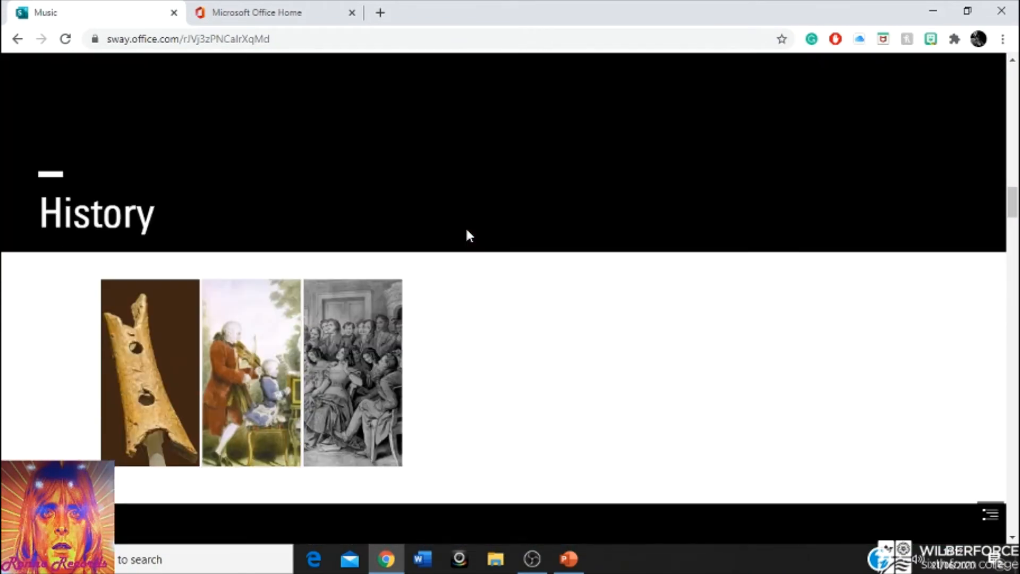
pyautogui.scroll(-10, 467, 233)
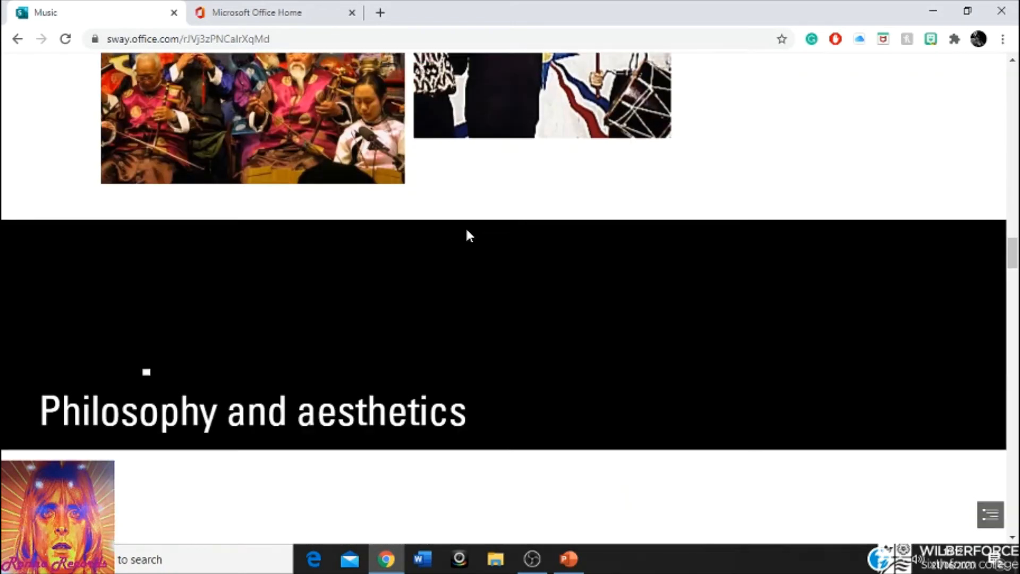
pyautogui.scroll(-10, 468, 233)
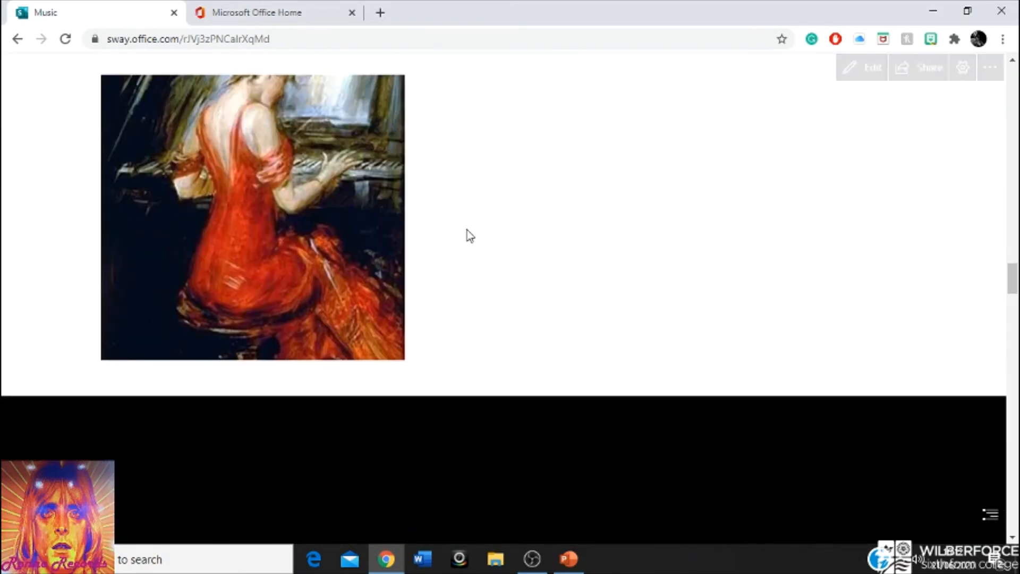
pyautogui.scroll(-5, 467, 232)
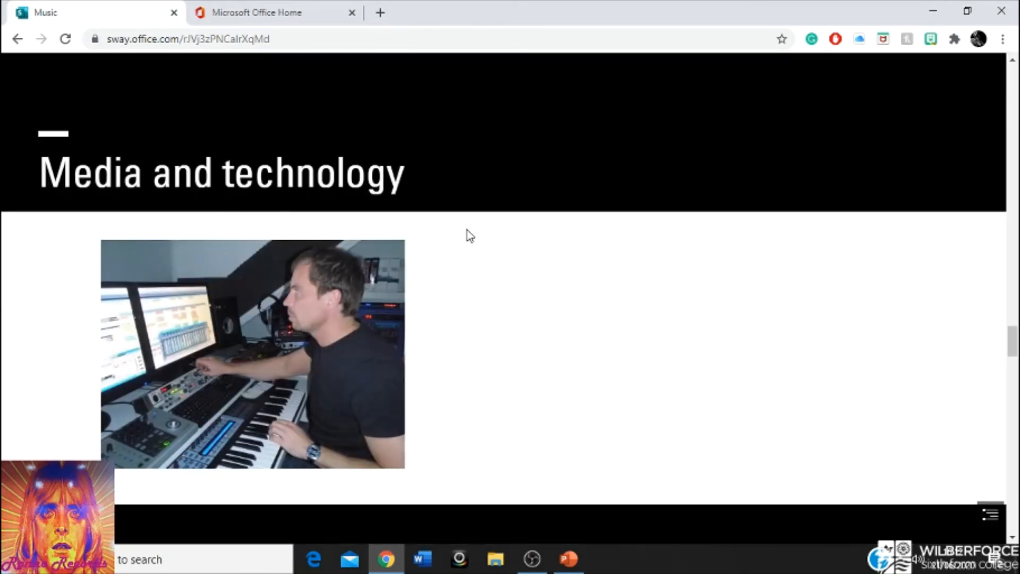
pyautogui.scroll(20, 520, 330)
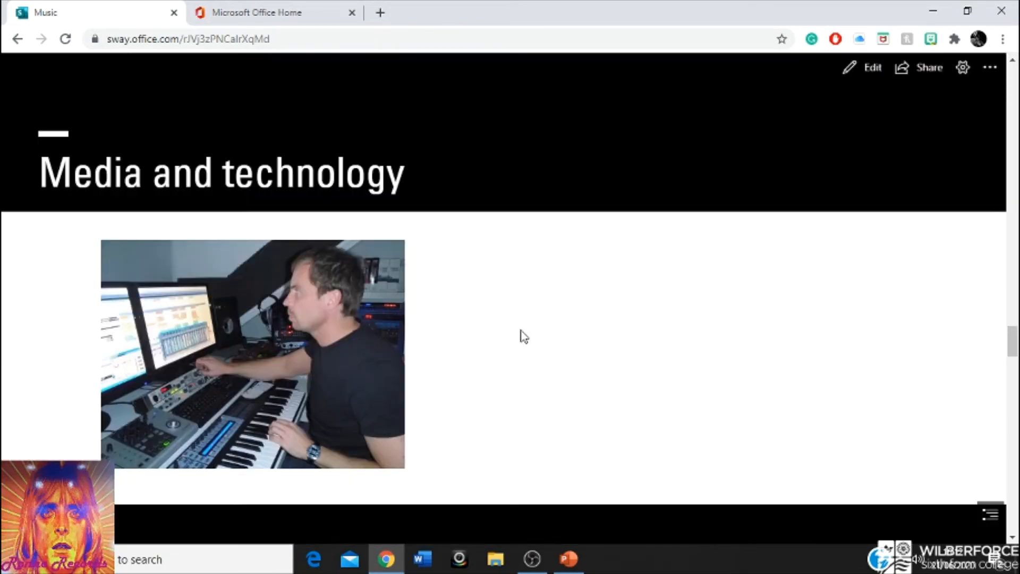
pyautogui.scroll(20, 524, 336)
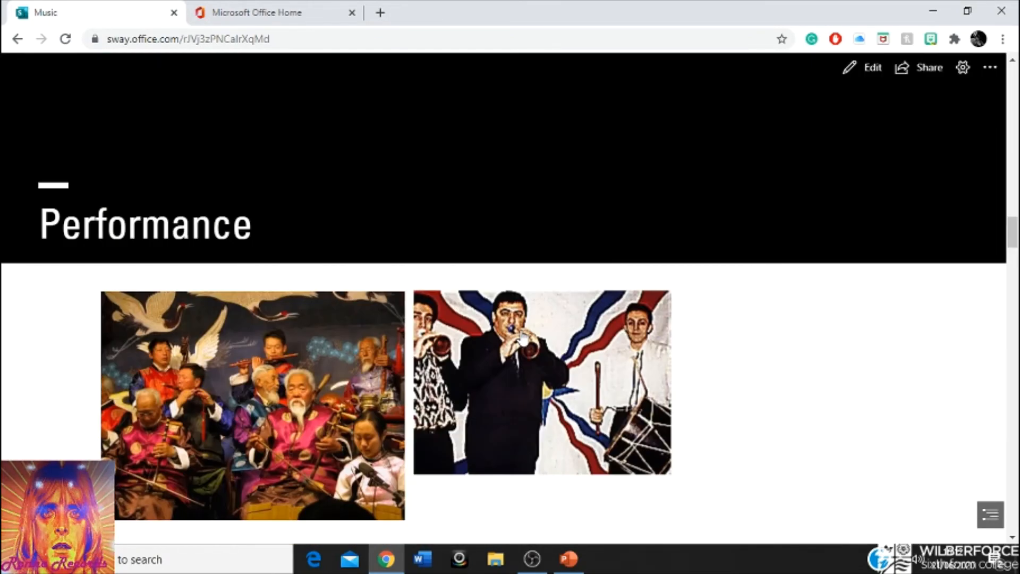
pyautogui.scroll(15, 522, 332)
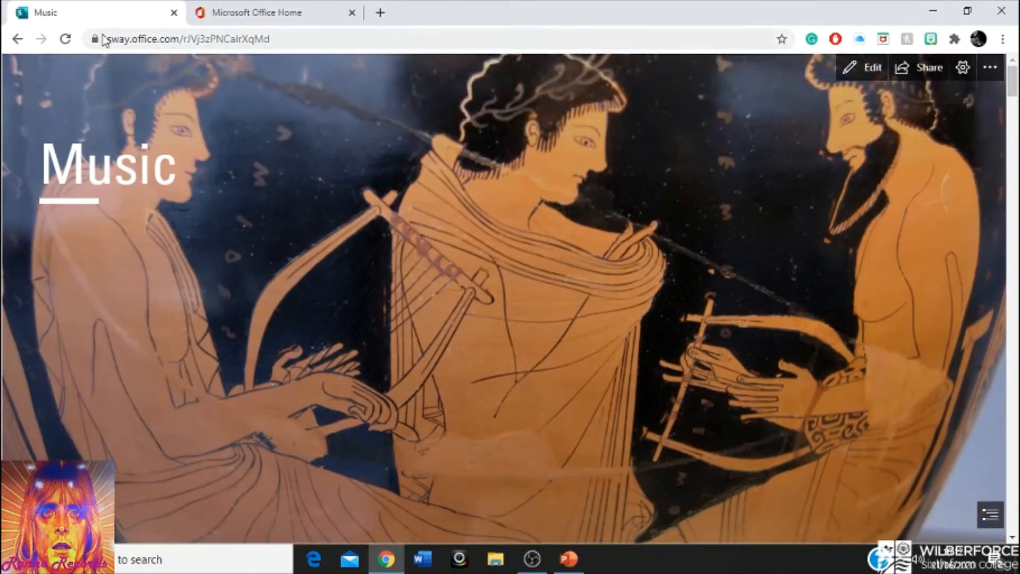
# - Return to the My Sways page and start a Sway from a document, selecting Unit 22 Songwriting Bon Iver on the Desktop
pyautogui.click(19, 40)
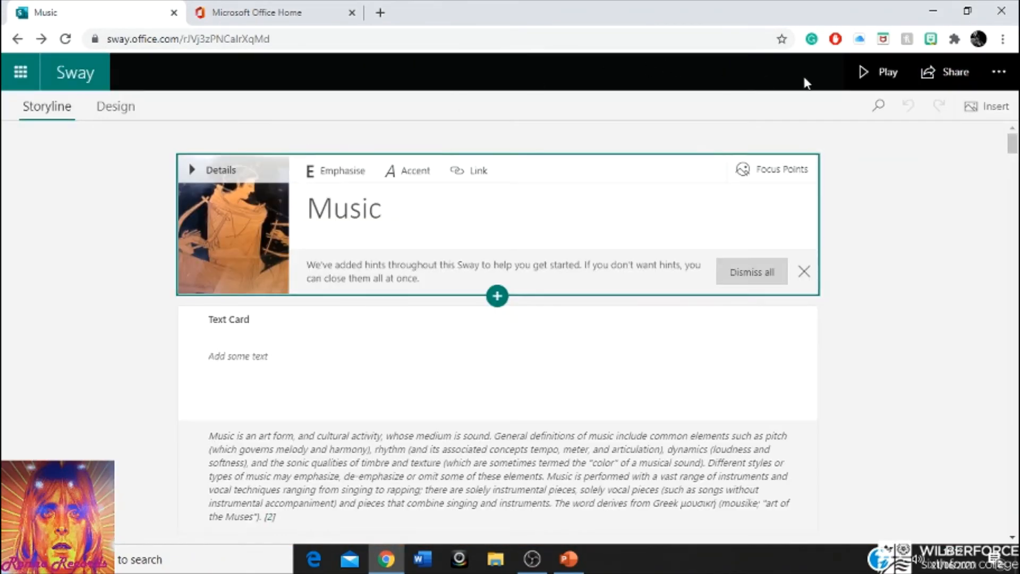
pyautogui.click(75, 72)
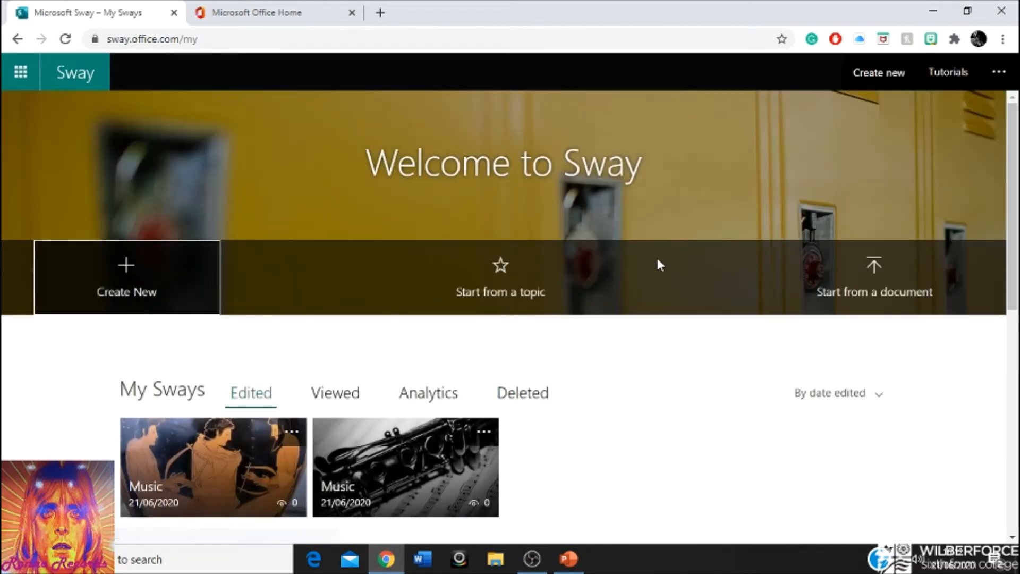
pyautogui.scroll(-3, 656, 256)
pyautogui.click(871, 160)
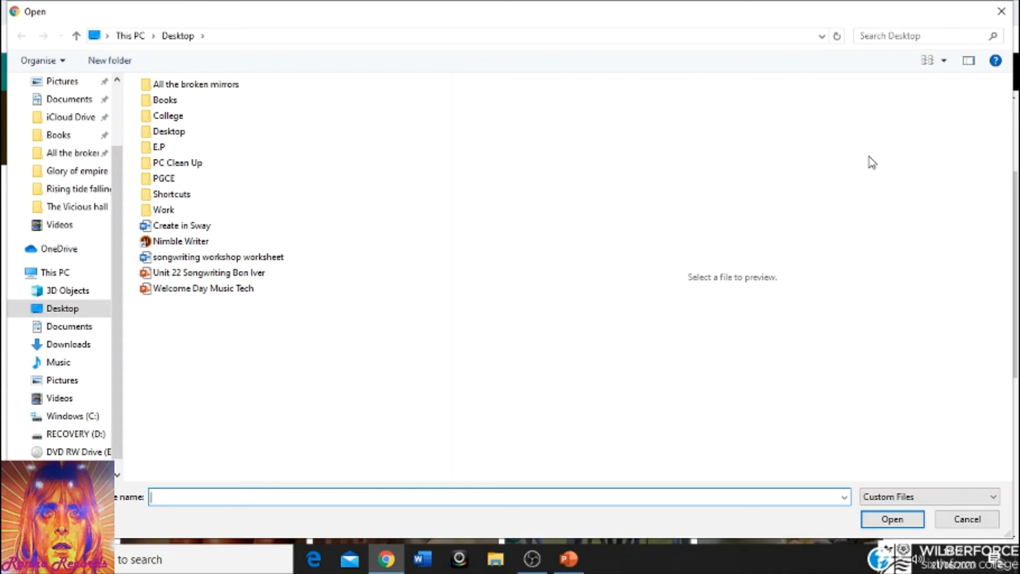
pyautogui.click(256, 277)
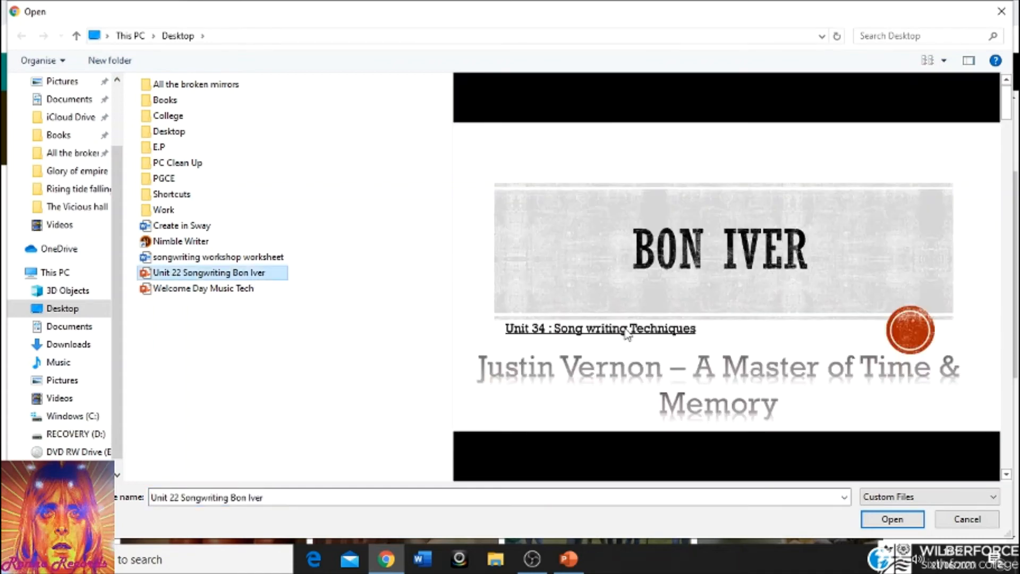
# - Switch to the Unit 22 Songwriting Bon Iver file in PowerPoint, look through its first slides as a slide show, and close PowerPoint
pyautogui.click(910, 520)
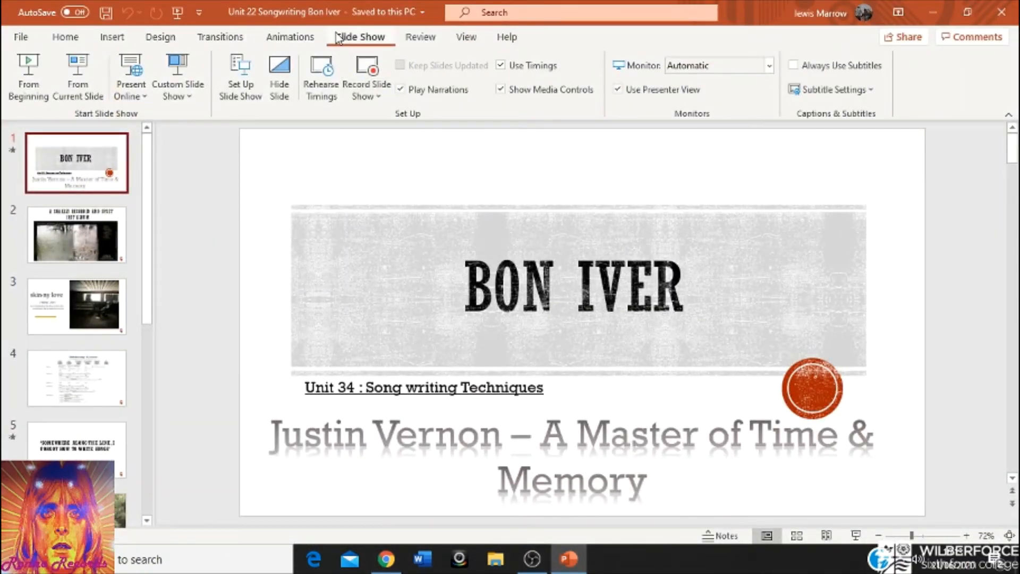
pyautogui.click(176, 12)
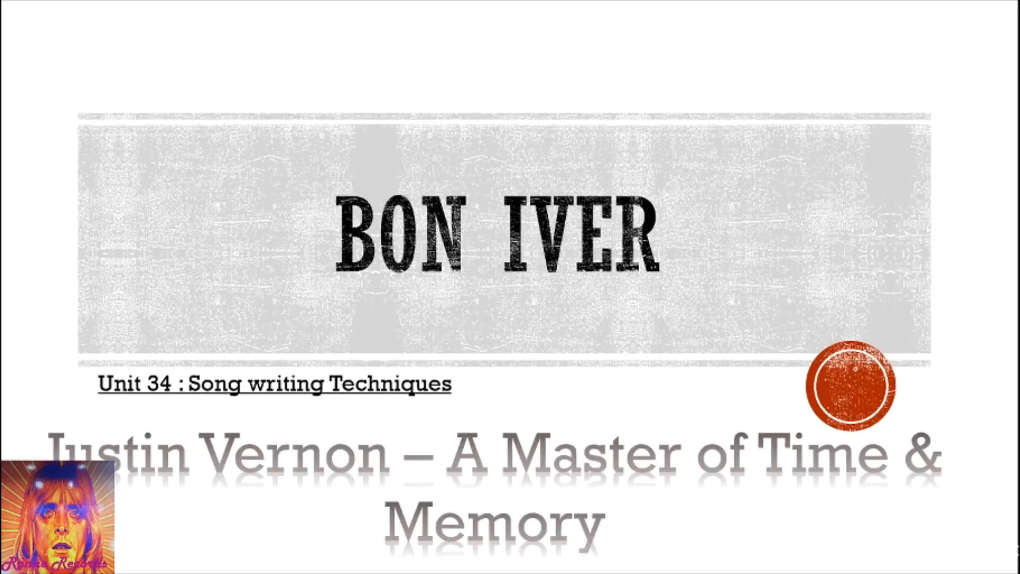
pyautogui.click(702, 213)
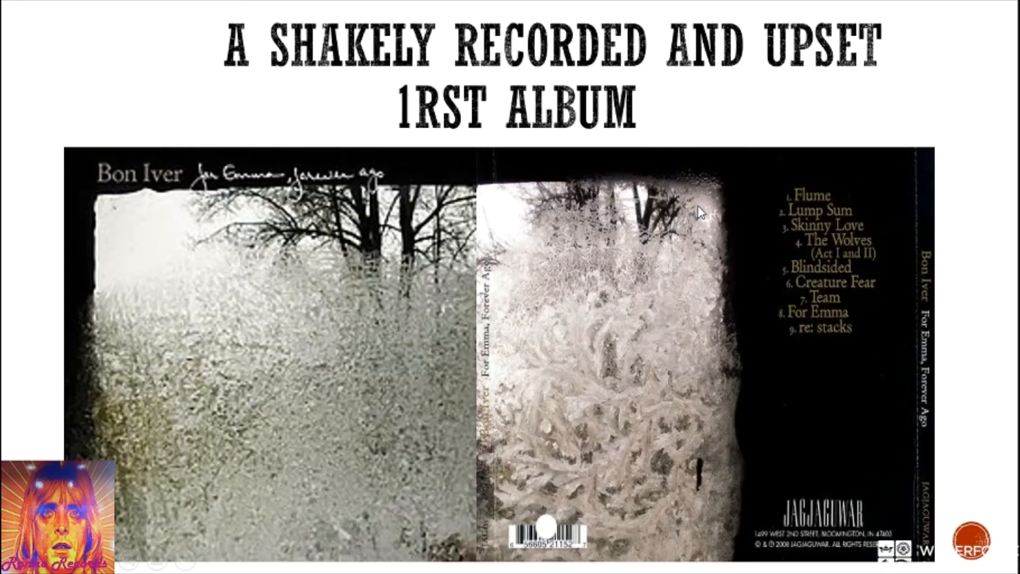
pyautogui.click(701, 213)
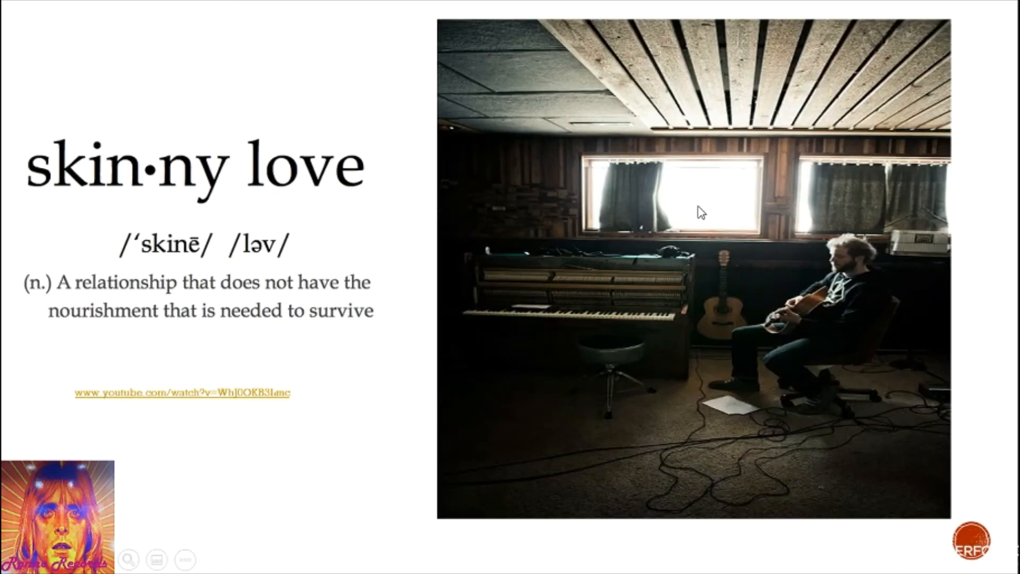
pyautogui.click(584, 270)
pyautogui.click(584, 271)
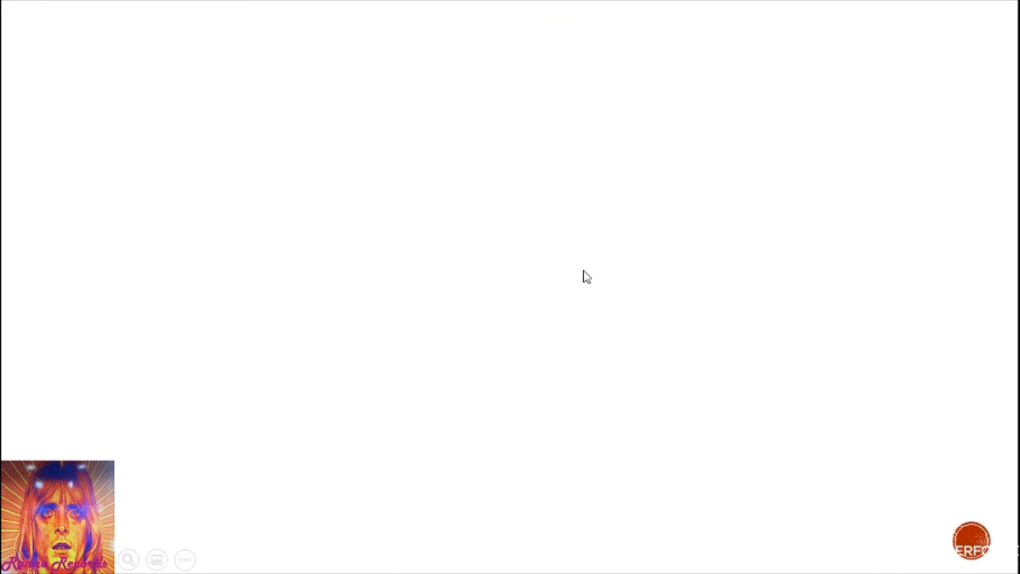
pyautogui.press('Escape')
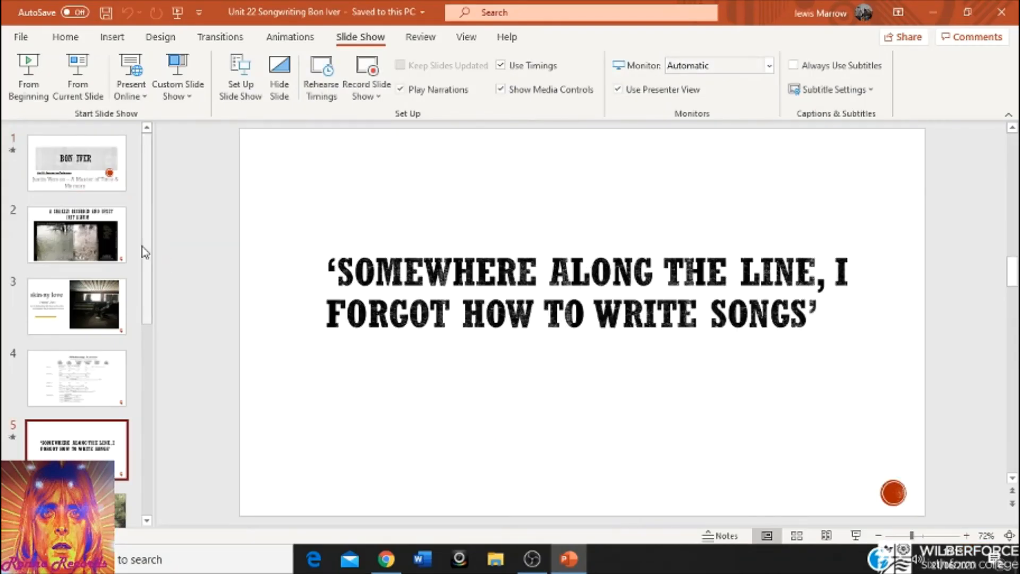
pyautogui.moveTo(144, 253); pyautogui.dragTo(153, 228)
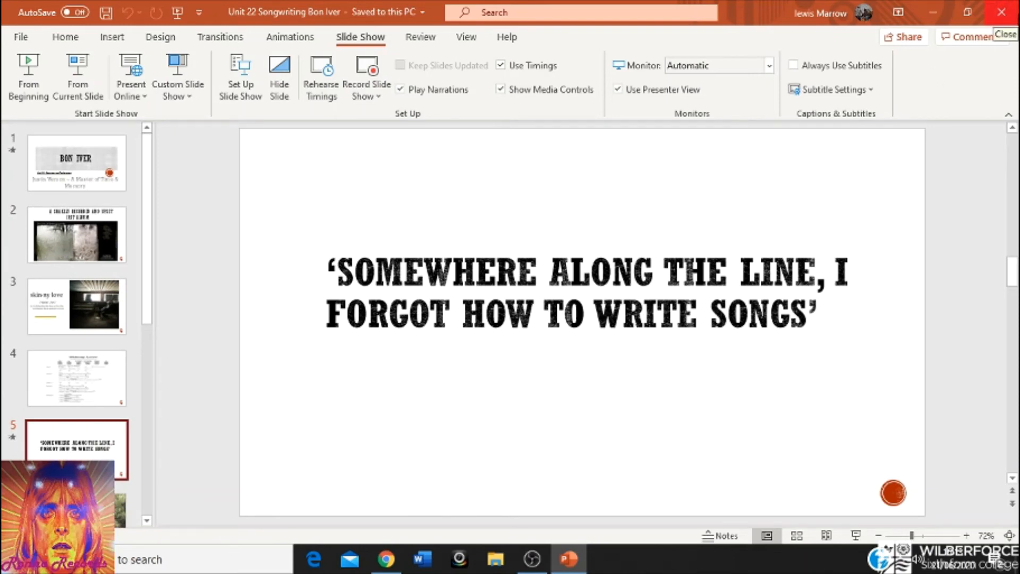
pyautogui.click(1001, 12)
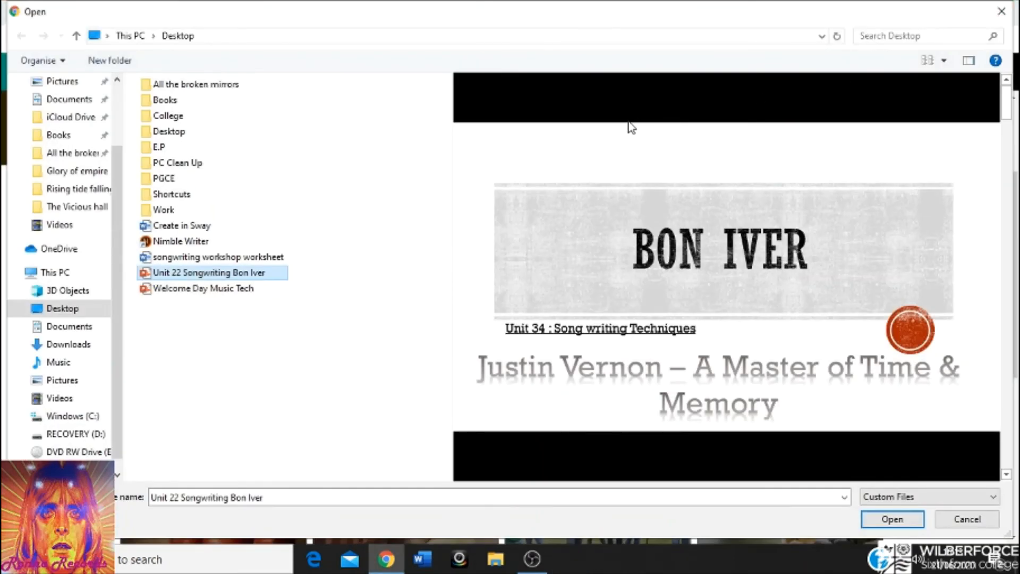
# - Import the Unit 22 Songwriting Bon Iver presentation as a new Sway
pyautogui.doubleClick(268, 273)
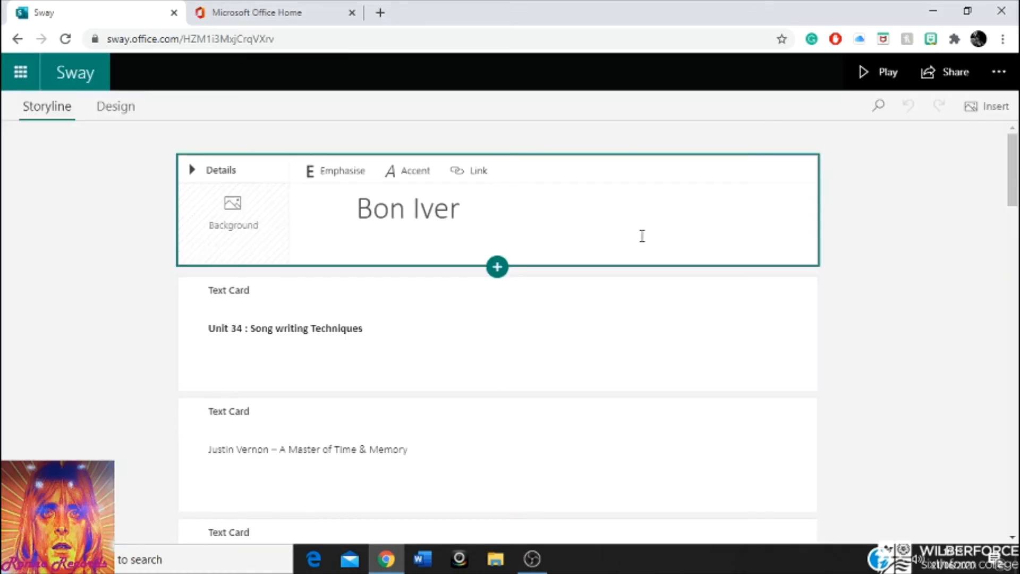
# - Play the imported Bon Iver Sway, look through its images, lyrics and text to the end, and return to editing
pyautogui.click(863, 71)
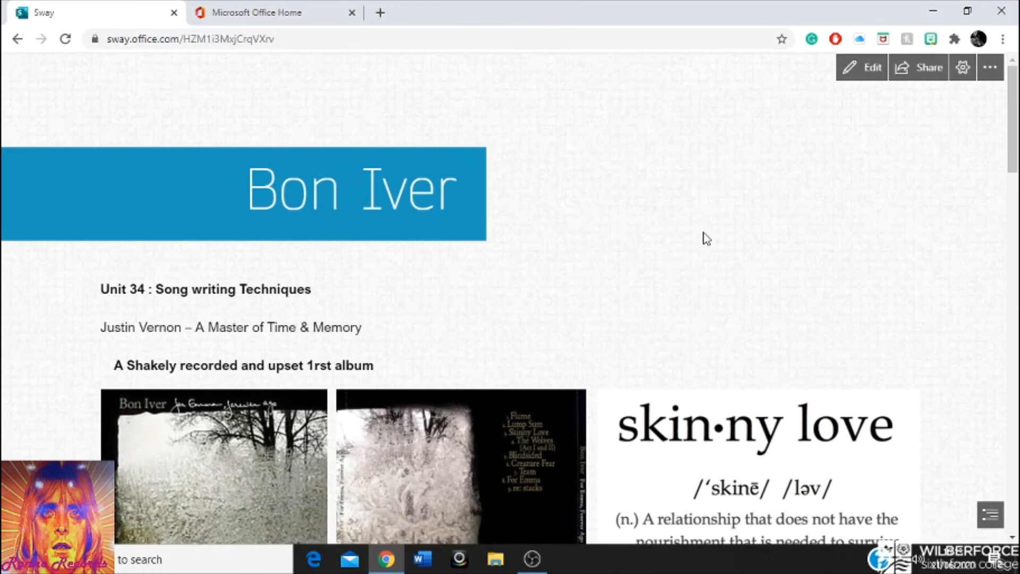
pyautogui.scroll(-9, 706, 239)
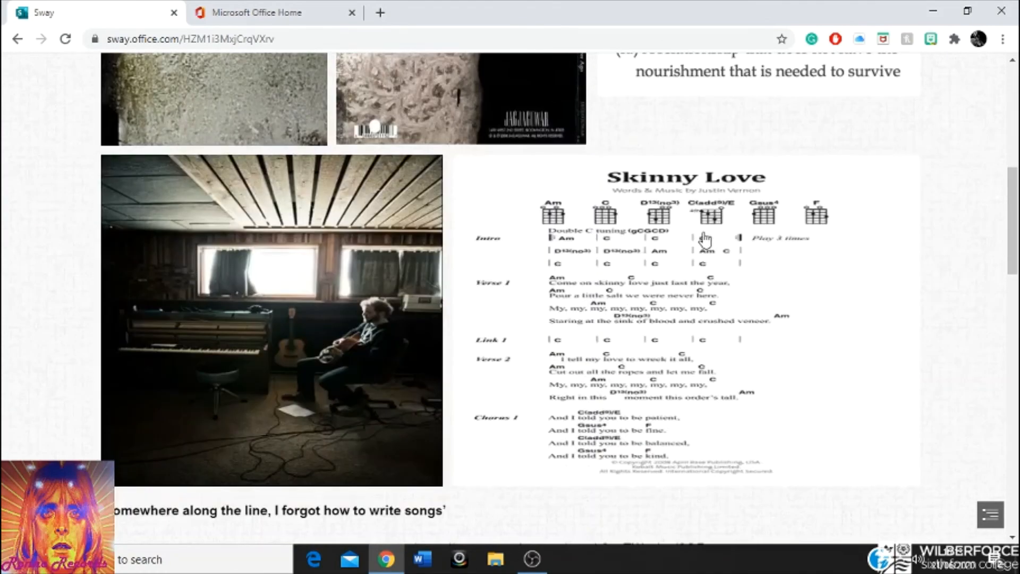
pyautogui.scroll(-5, 705, 239)
pyautogui.scroll(-5, 706, 238)
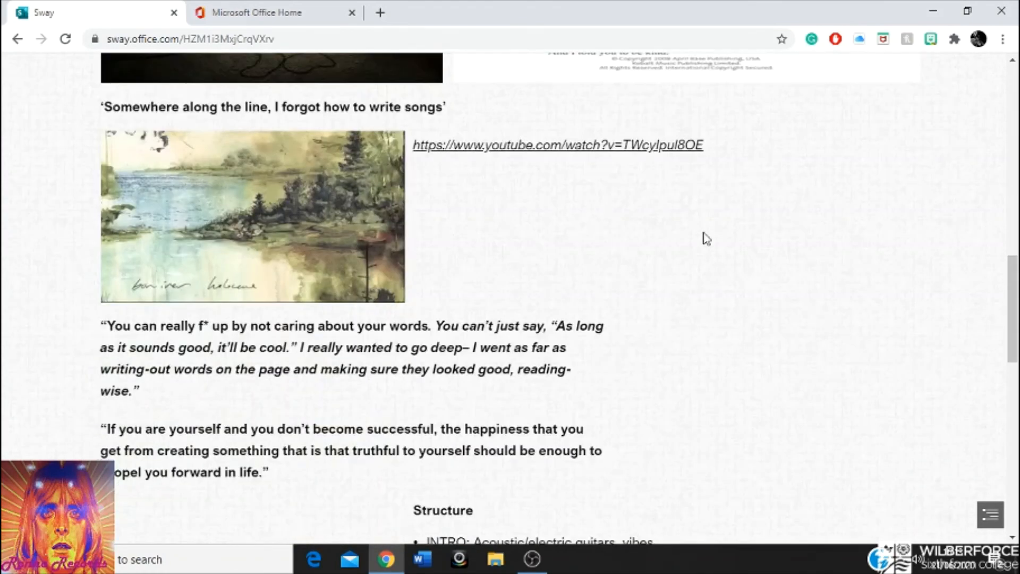
pyautogui.scroll(4, 704, 238)
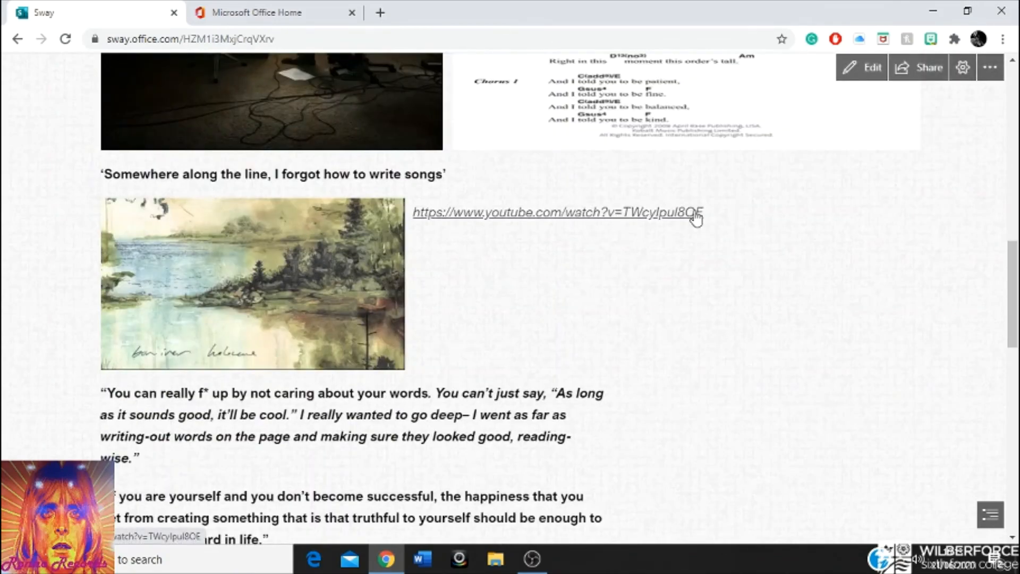
pyautogui.scroll(-15, 608, 252)
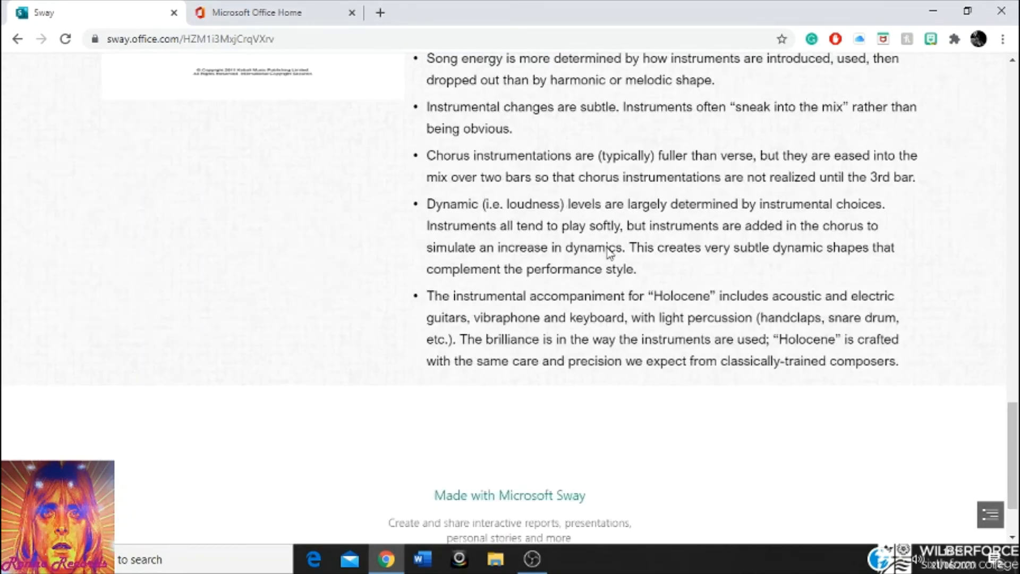
pyautogui.scroll(20, 609, 253)
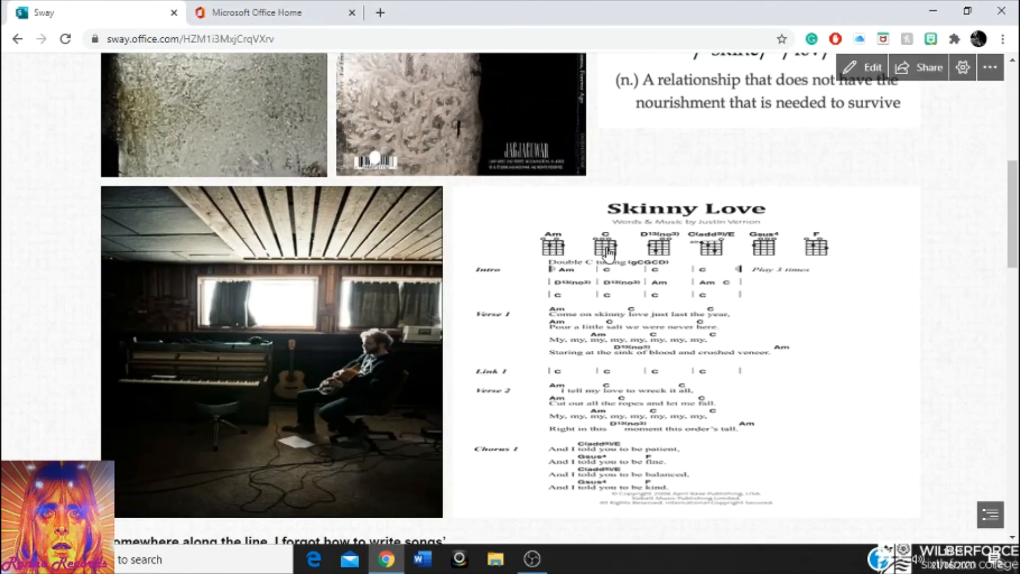
pyautogui.scroll(8, 609, 253)
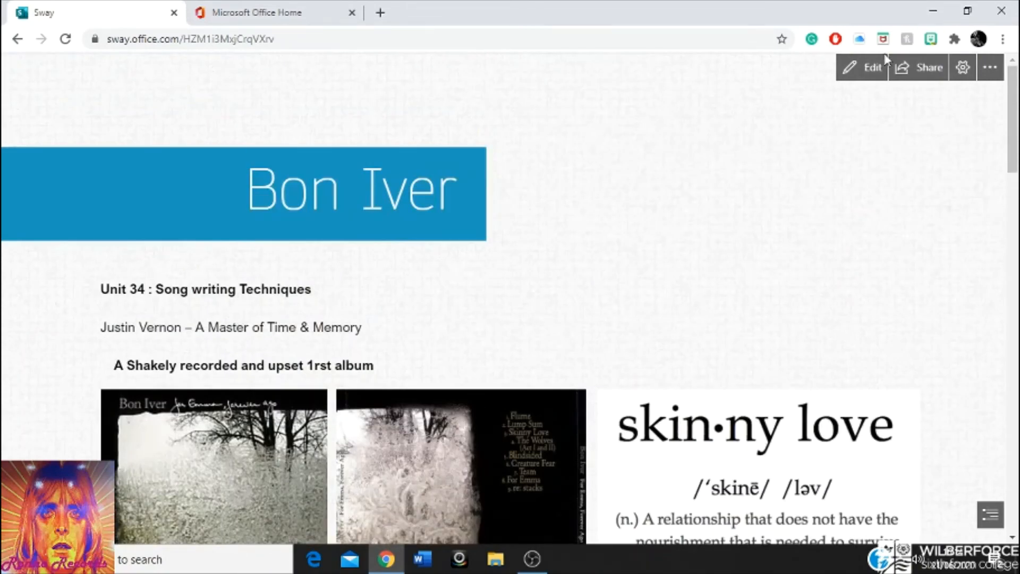
pyautogui.click(877, 67)
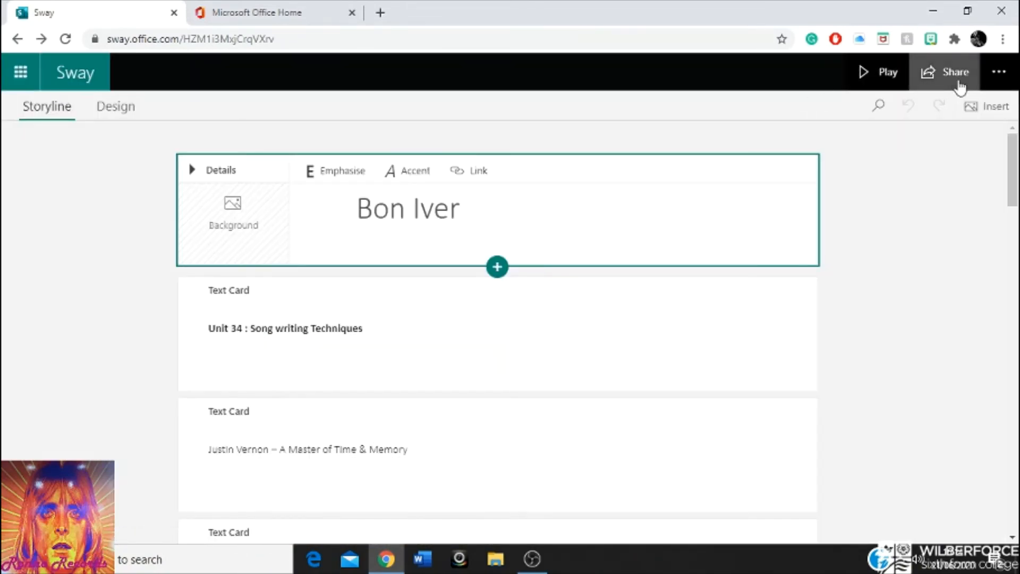
# - Preview the Bon Iver Sway once more and switch to its design view for editing
pyautogui.click(990, 107)
pyautogui.click(989, 106)
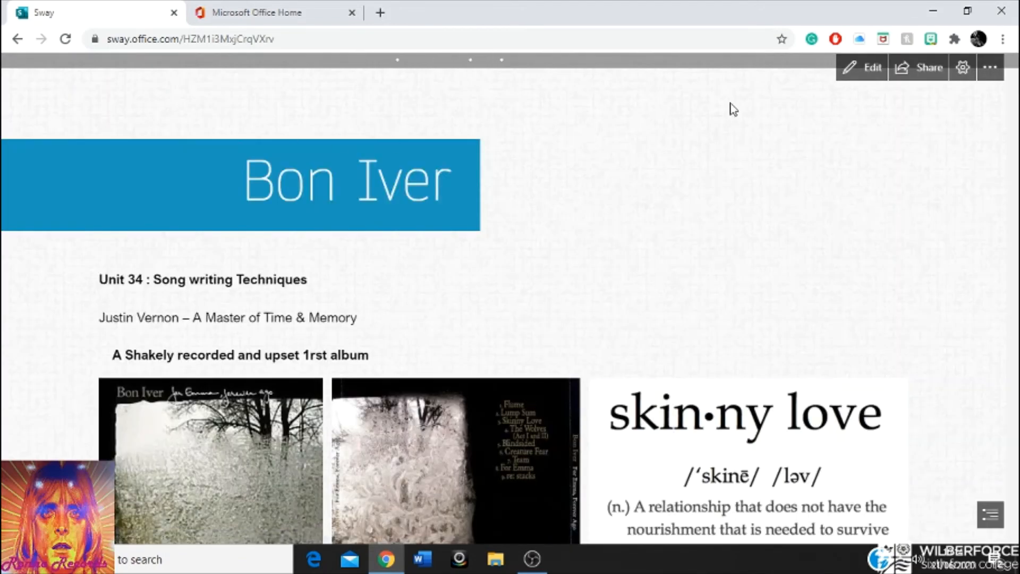
pyautogui.click(852, 70)
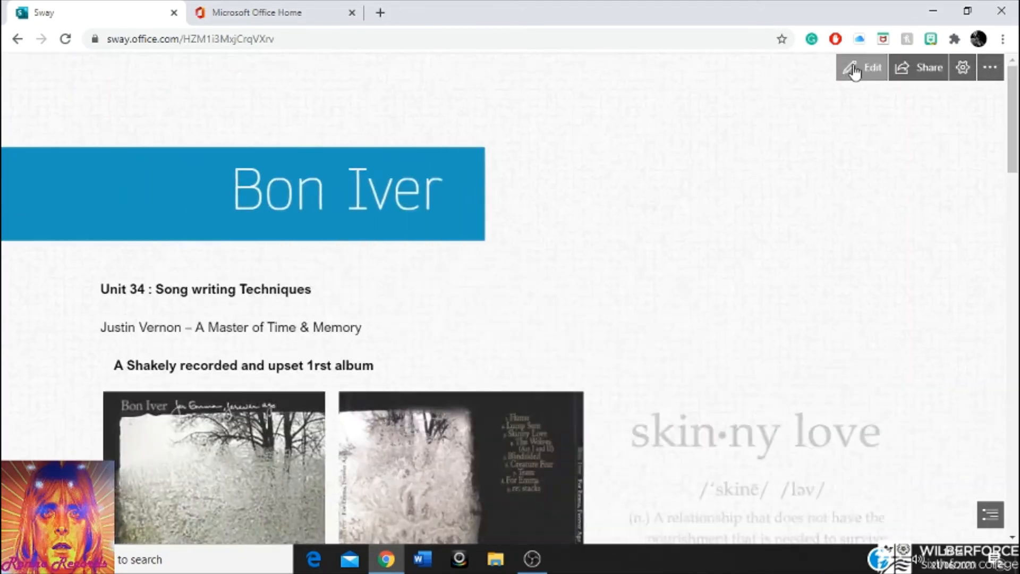
pyautogui.click(101, 113)
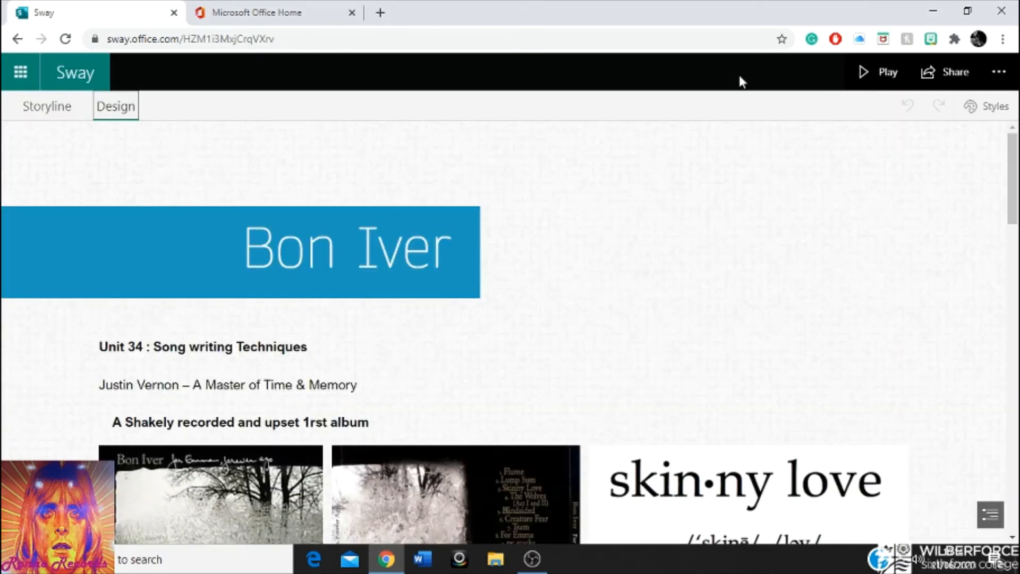
# - Remix the Bon Iver Sway's design into a horizontal layout and look through the restyled pages up to the Structure section
pyautogui.click(1005, 112)
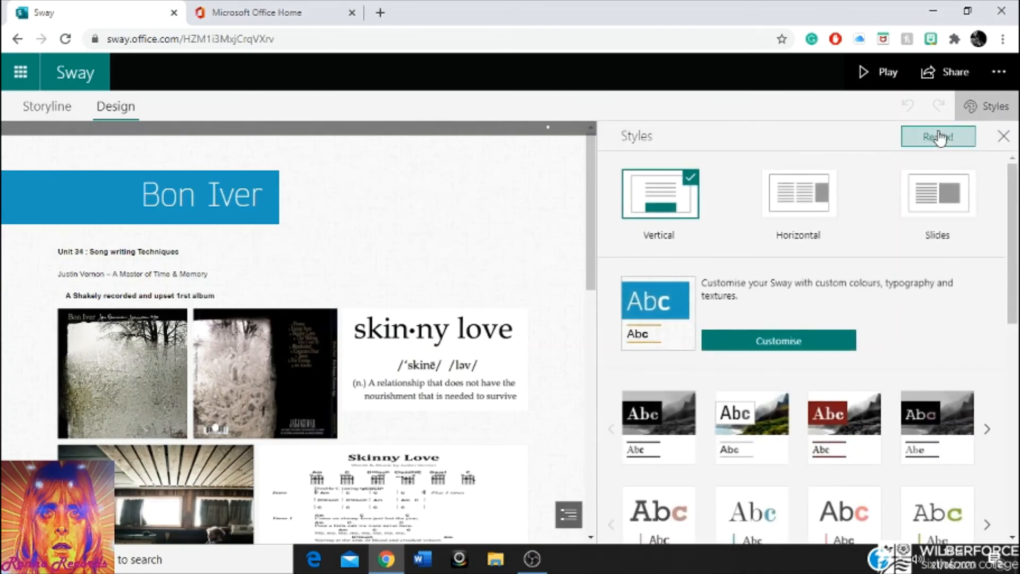
pyautogui.click(938, 137)
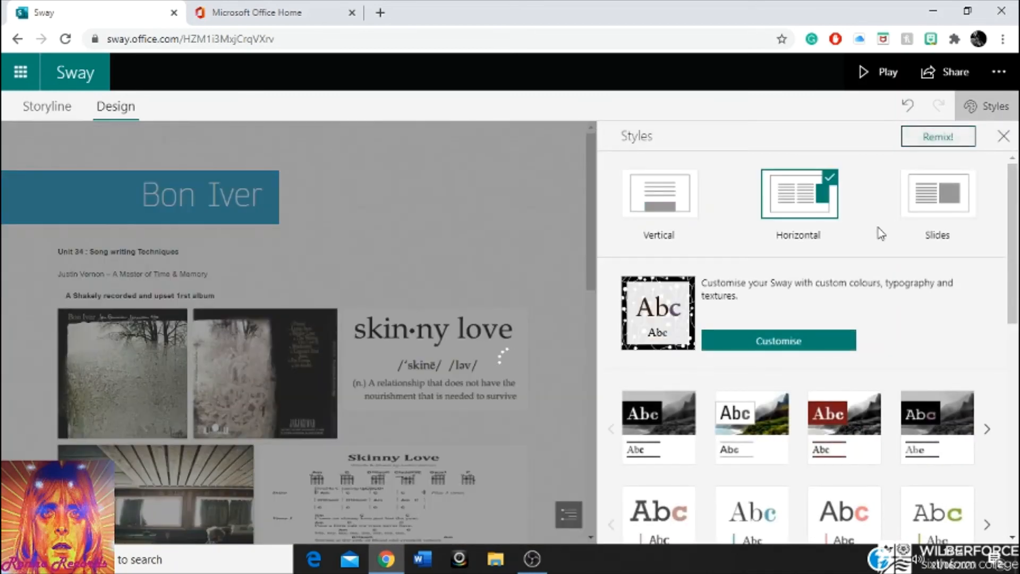
pyautogui.click(968, 143)
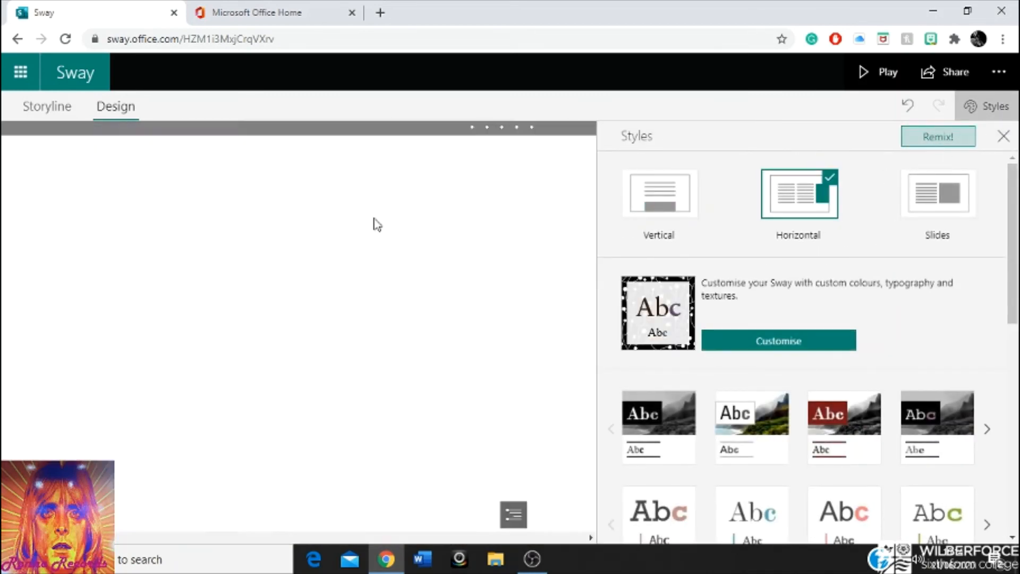
pyautogui.scroll(-10, 356, 239)
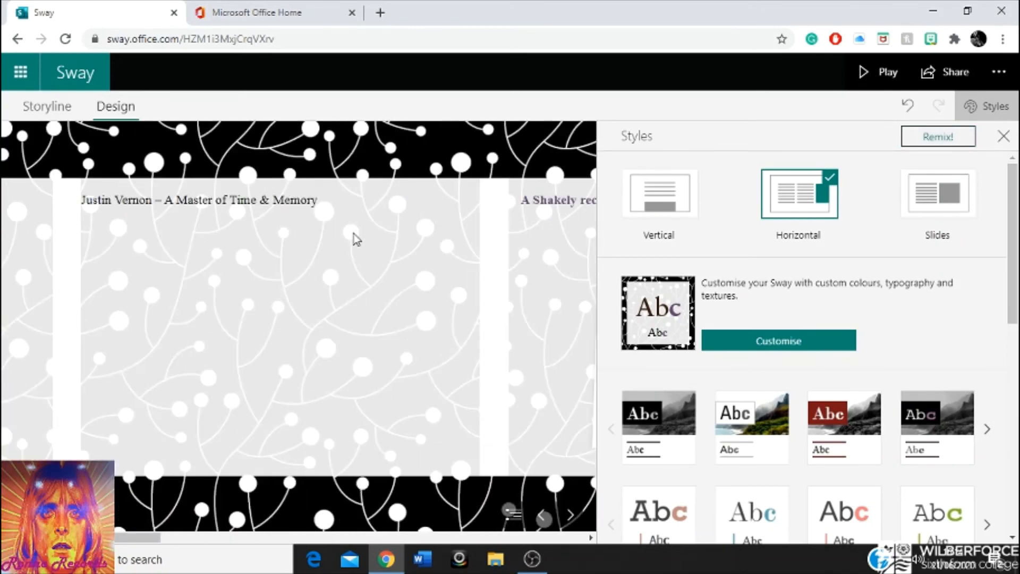
pyautogui.scroll(-10, 356, 239)
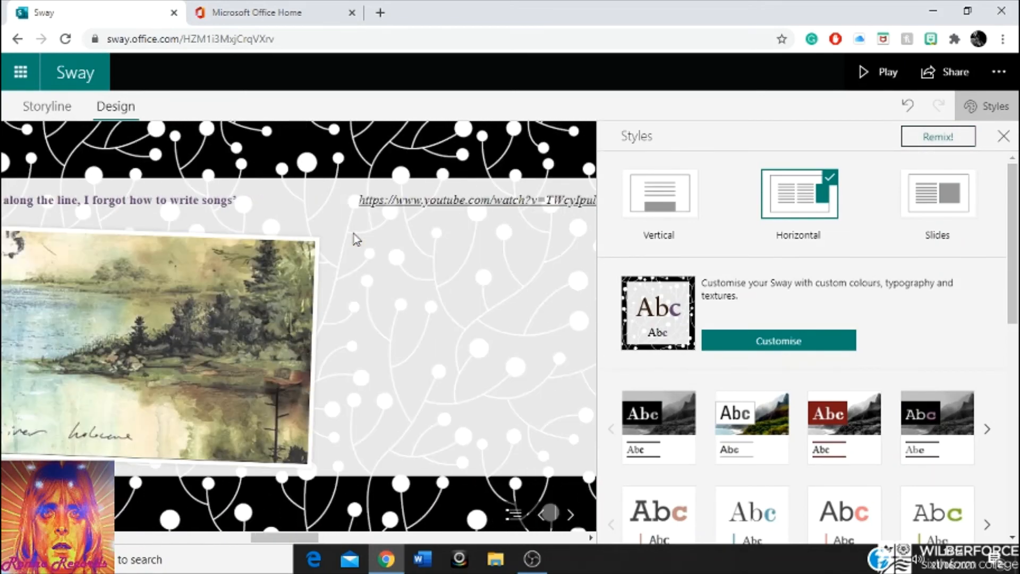
pyautogui.scroll(-3, 356, 239)
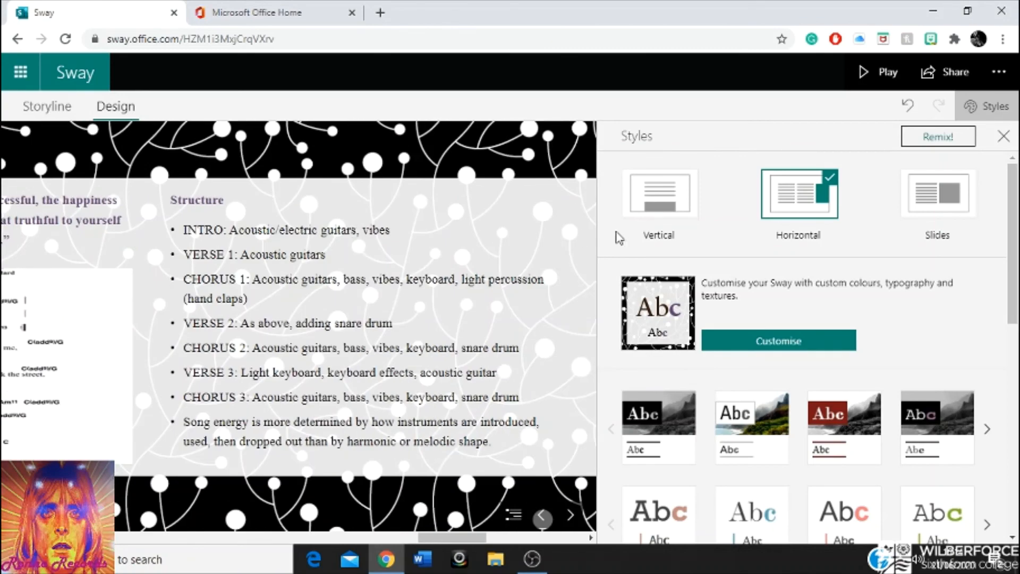
# - Apply the white style with a black geometric line pattern and green accent text, and review the Bon Iver Sway back to its title
pyautogui.scroll(-10, 765, 287)
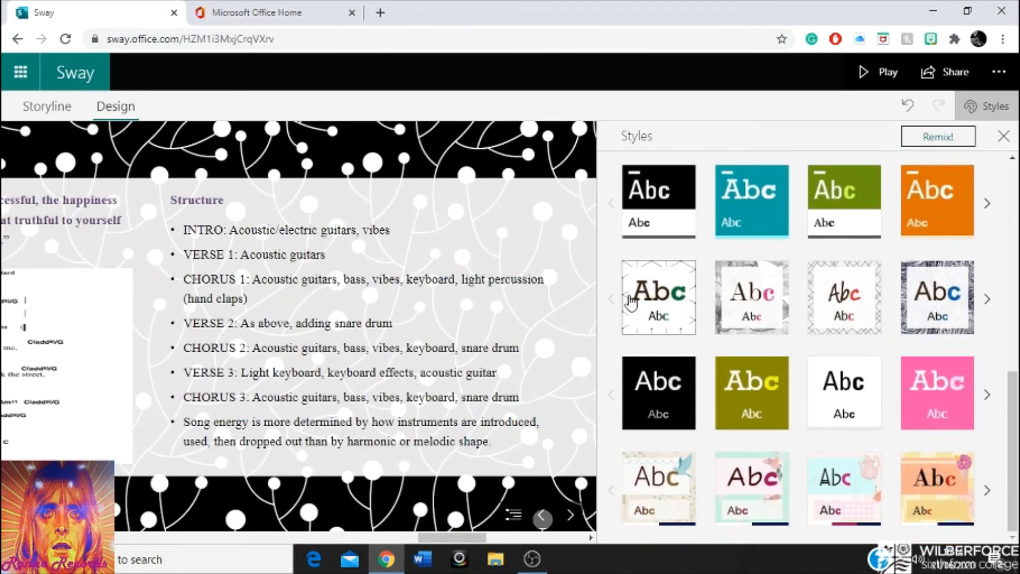
pyautogui.click(659, 297)
pyautogui.scroll(15, 189, 303)
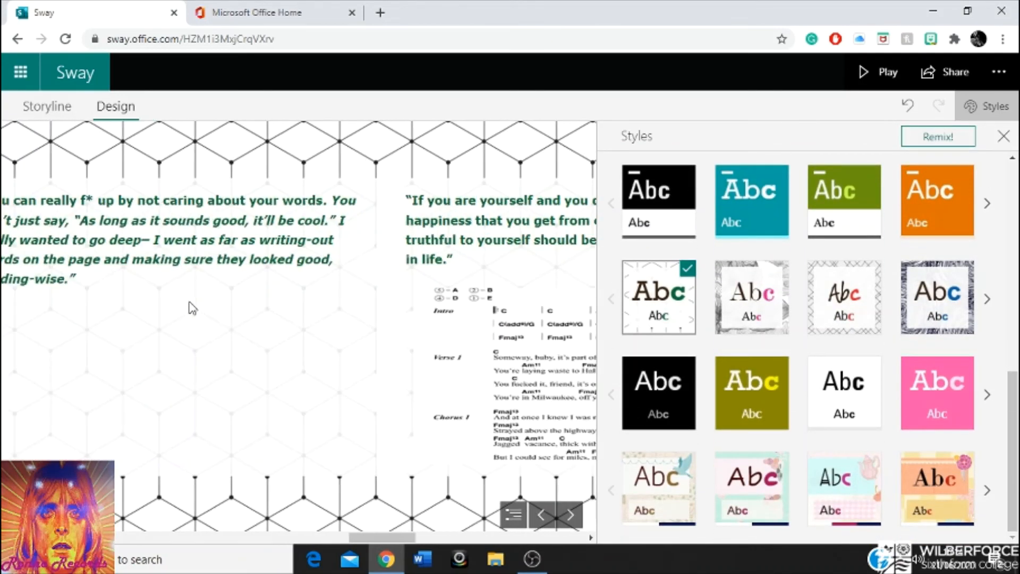
pyautogui.scroll(5, 192, 308)
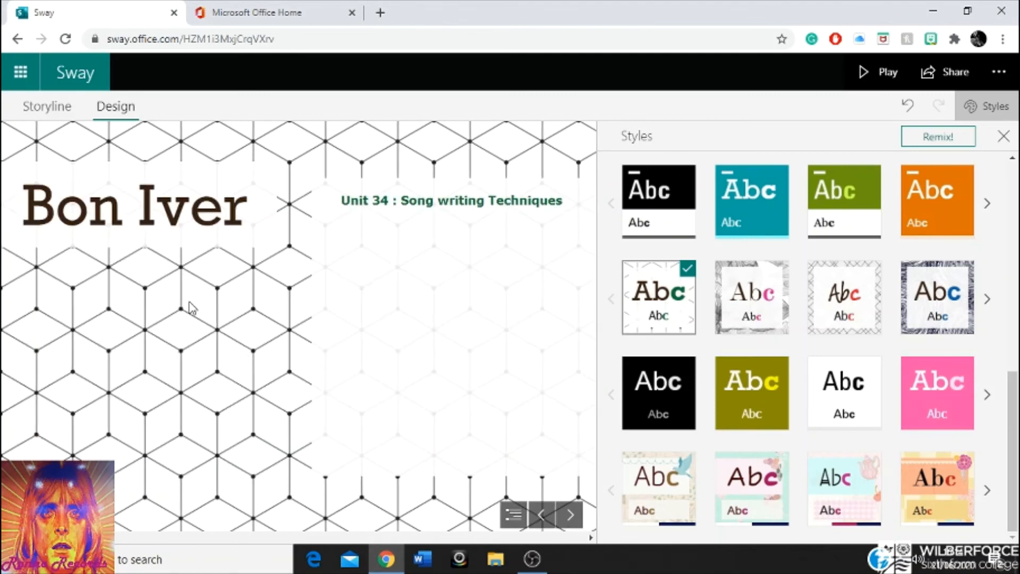
# - Look through the Bon Iver Sway's storyline text and image cards down to the end and return to the title card
pyautogui.click(53, 108)
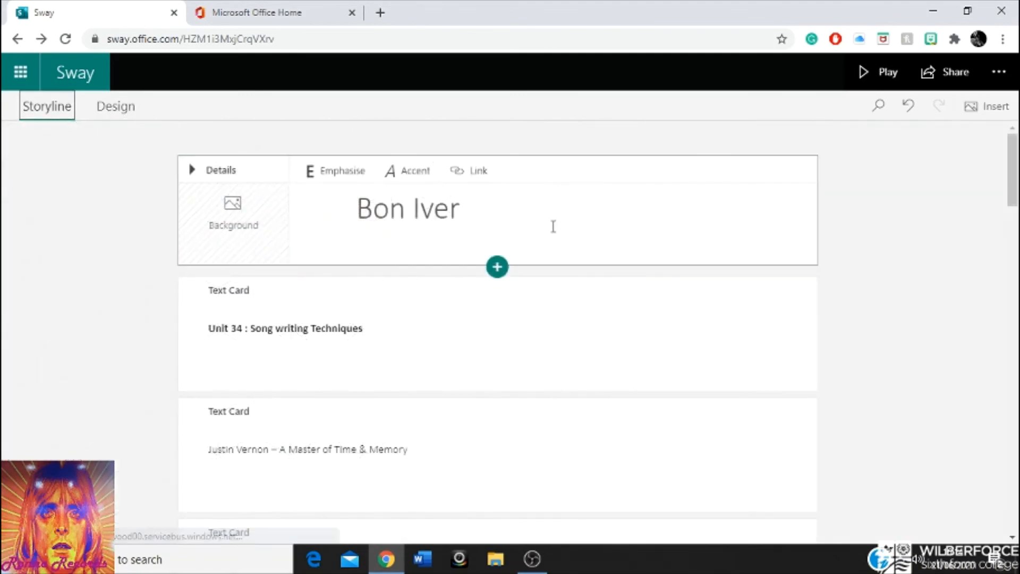
pyautogui.scroll(-15, 621, 248)
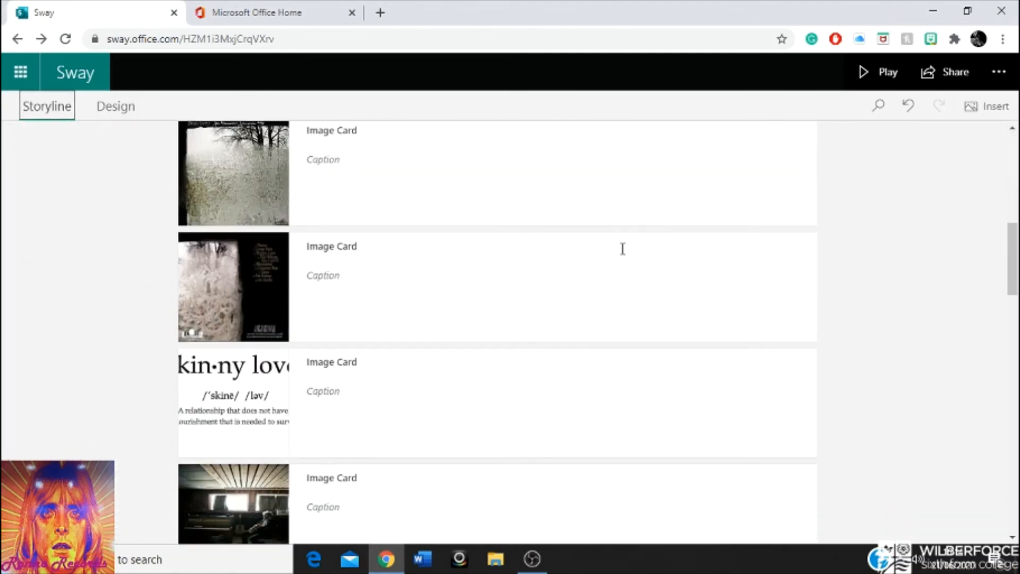
pyautogui.scroll(-10, 621, 249)
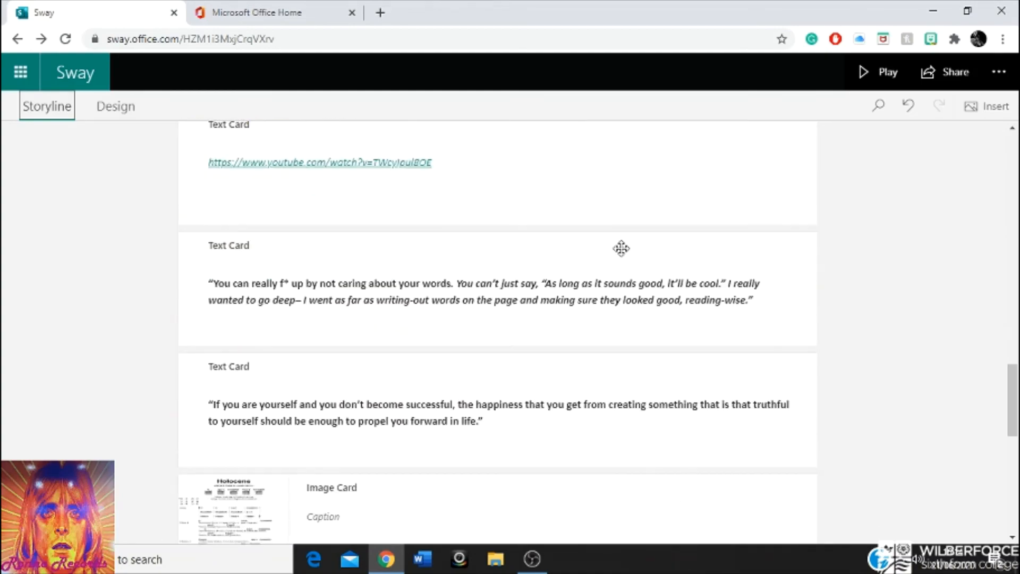
pyautogui.scroll(-8, 621, 249)
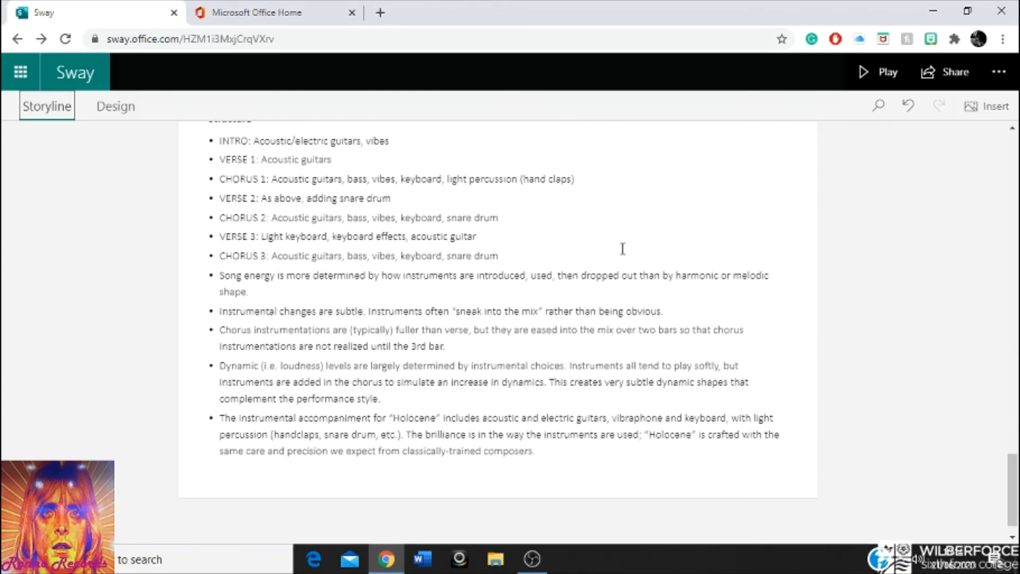
pyautogui.scroll(7, 622, 247)
pyautogui.scroll(20, 622, 249)
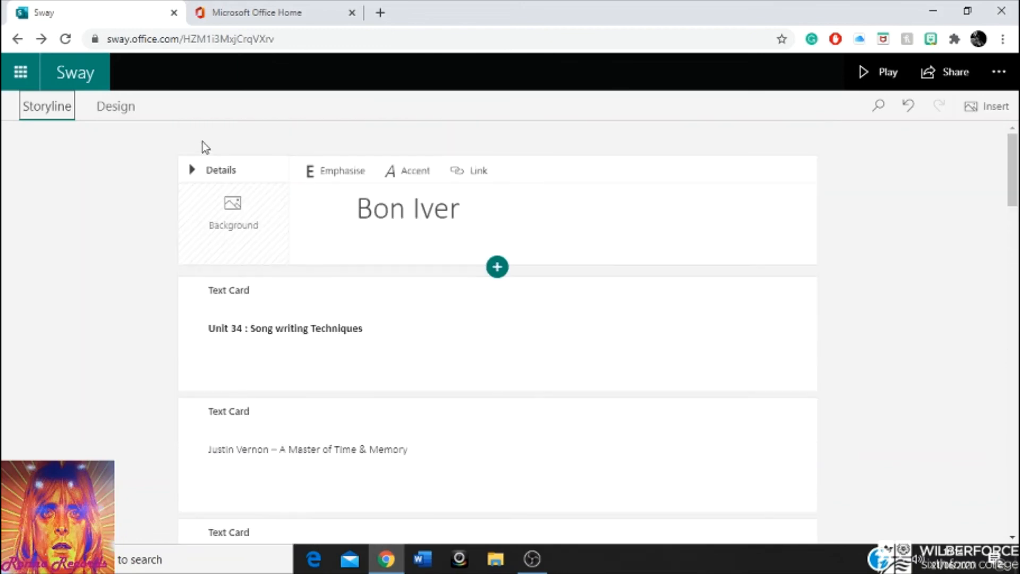
# - Return to the Sway home page, browse the available templates and open the CV [Artist] template
pyautogui.click(91, 83)
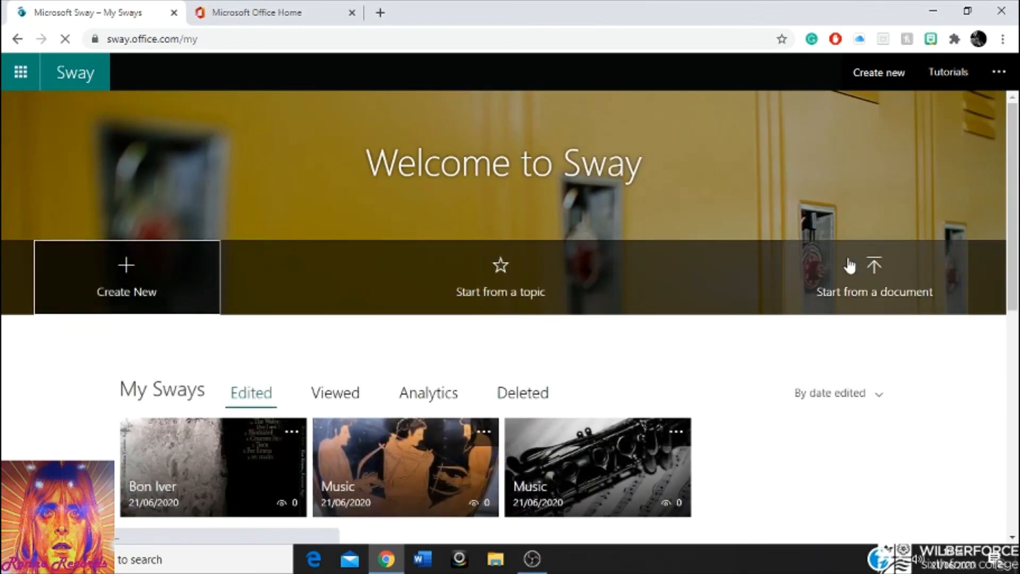
pyautogui.scroll(-7, 745, 264)
pyautogui.scroll(-1, 765, 191)
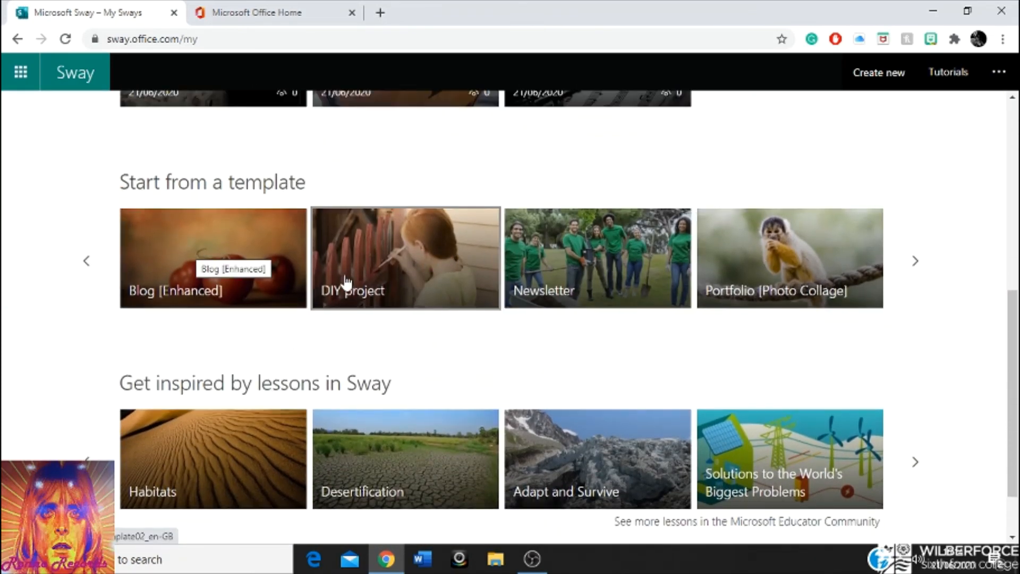
pyautogui.click(914, 262)
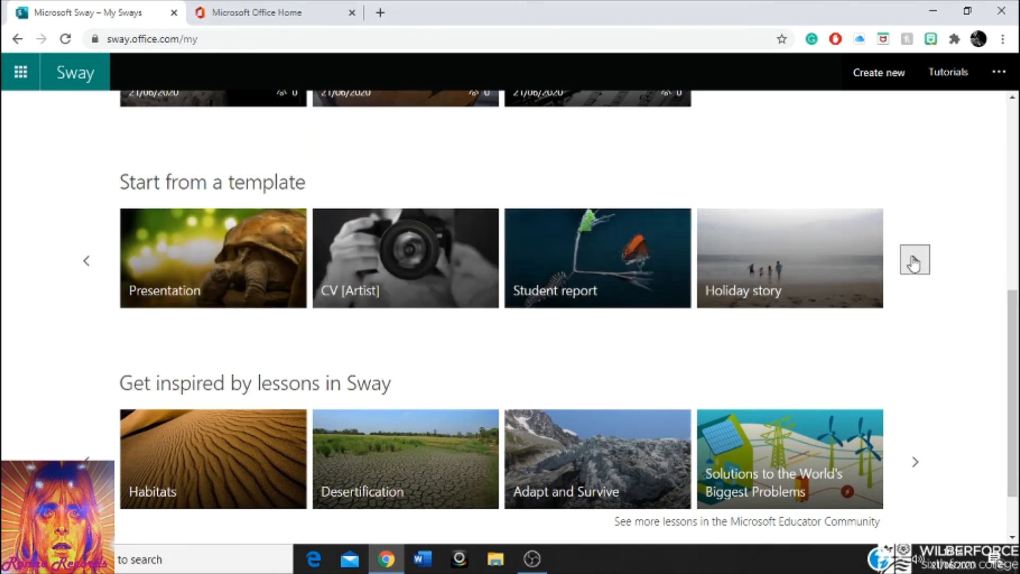
pyautogui.click(394, 265)
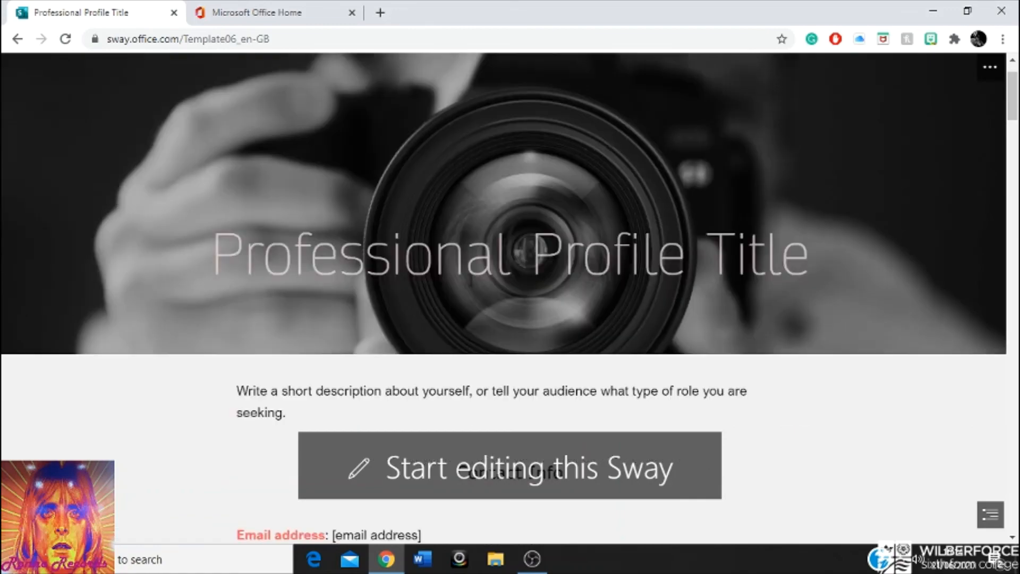
# - Look through the CV template's Experience, Skills and Abilities and Education sections, and go back to the Sway home page
pyautogui.scroll(-12, 469, 281)
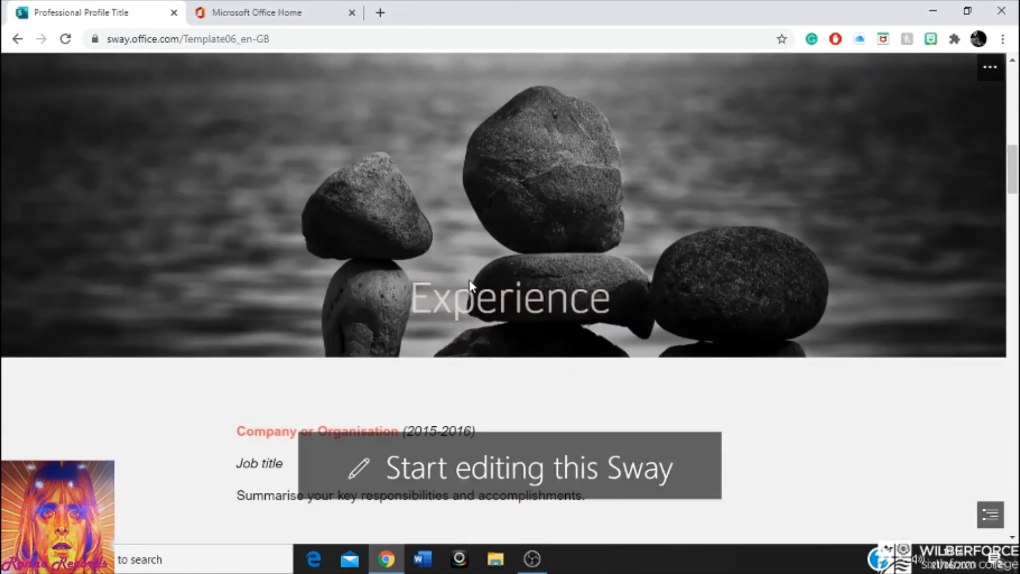
pyautogui.scroll(-15, 469, 282)
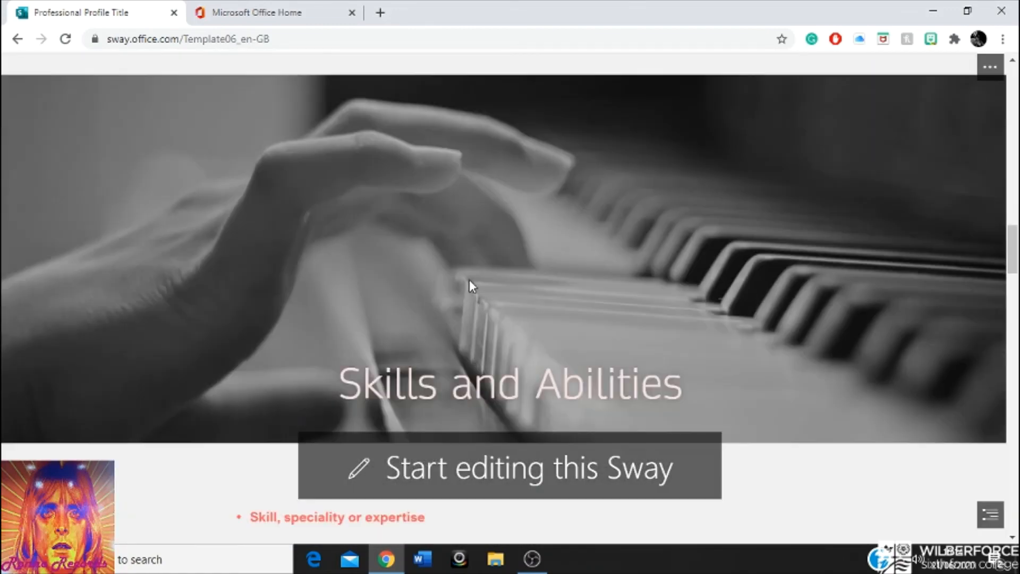
pyautogui.scroll(-10, 470, 285)
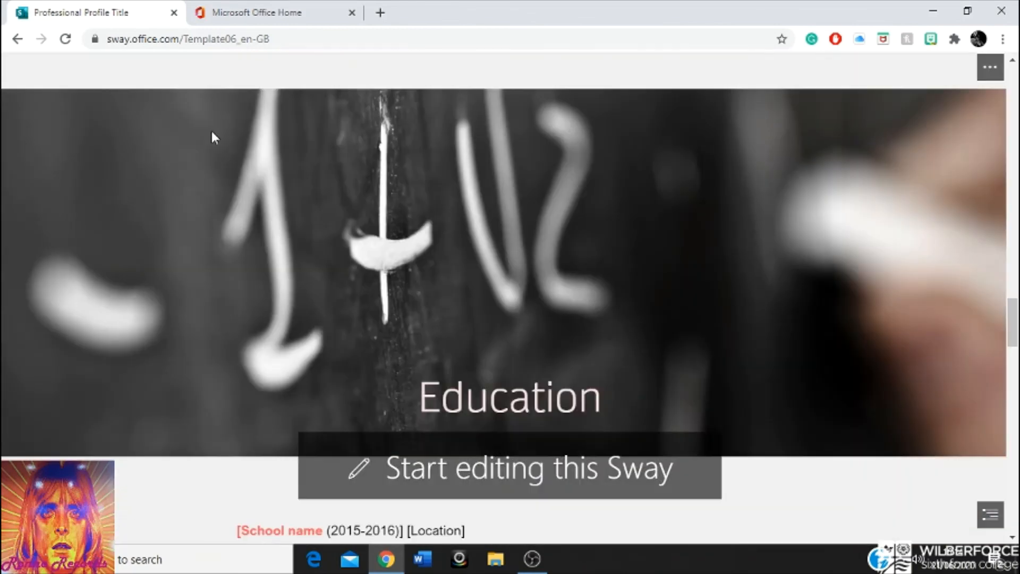
pyautogui.click(17, 39)
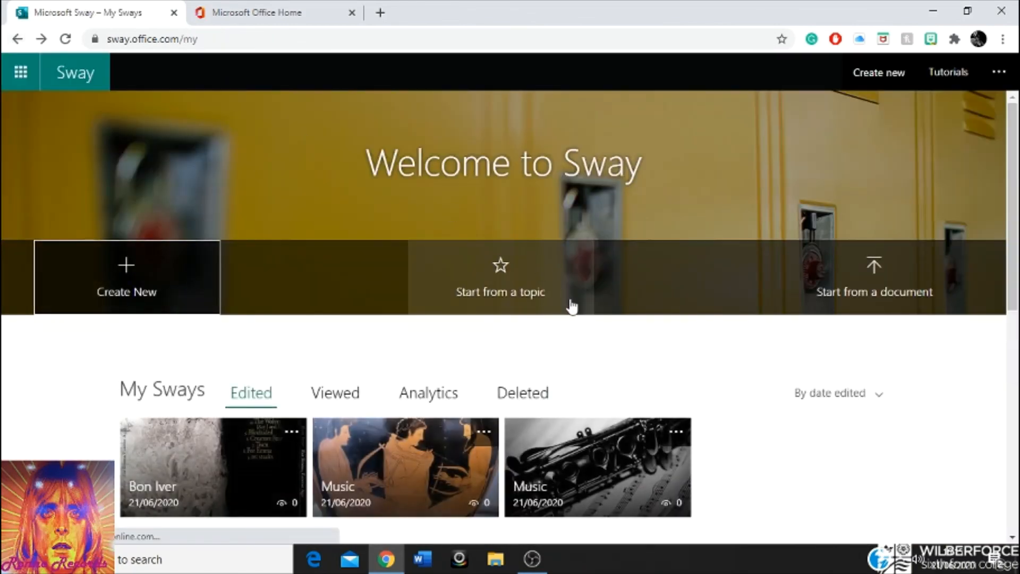
# - Browse to the second set of templates and open the Student report template
pyautogui.scroll(-2, 638, 362)
pyautogui.scroll(-5, 691, 396)
pyautogui.click(915, 295)
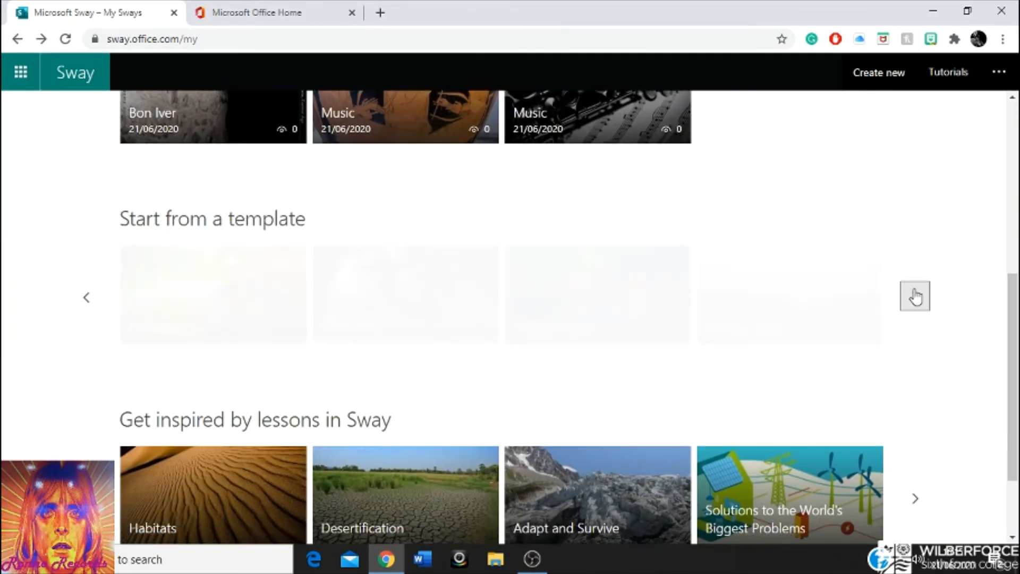
pyautogui.click(565, 282)
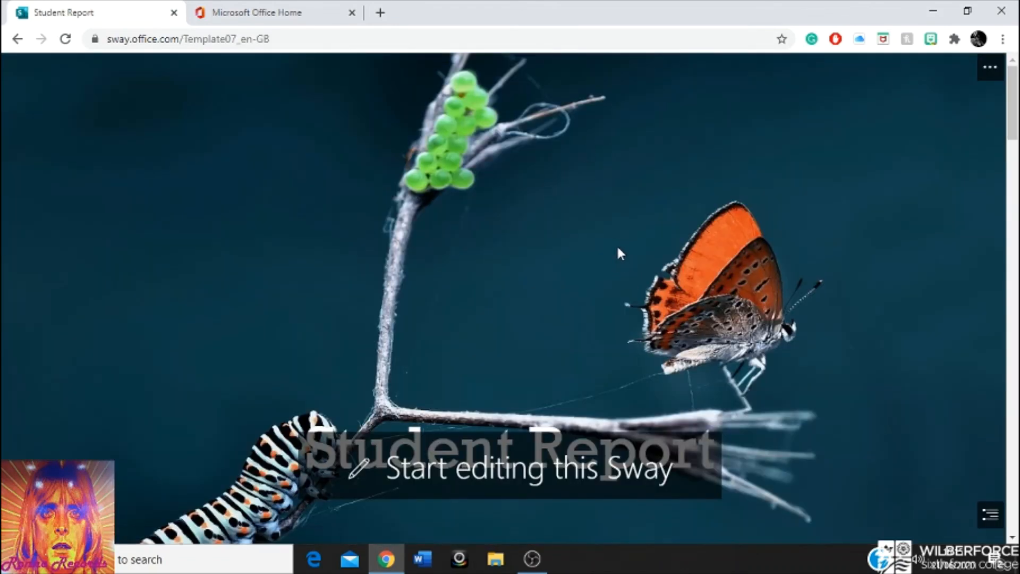
# - Look through the Student Report template's sections, images, endnotes and works cited, and return towards its title
pyautogui.scroll(-10, 619, 252)
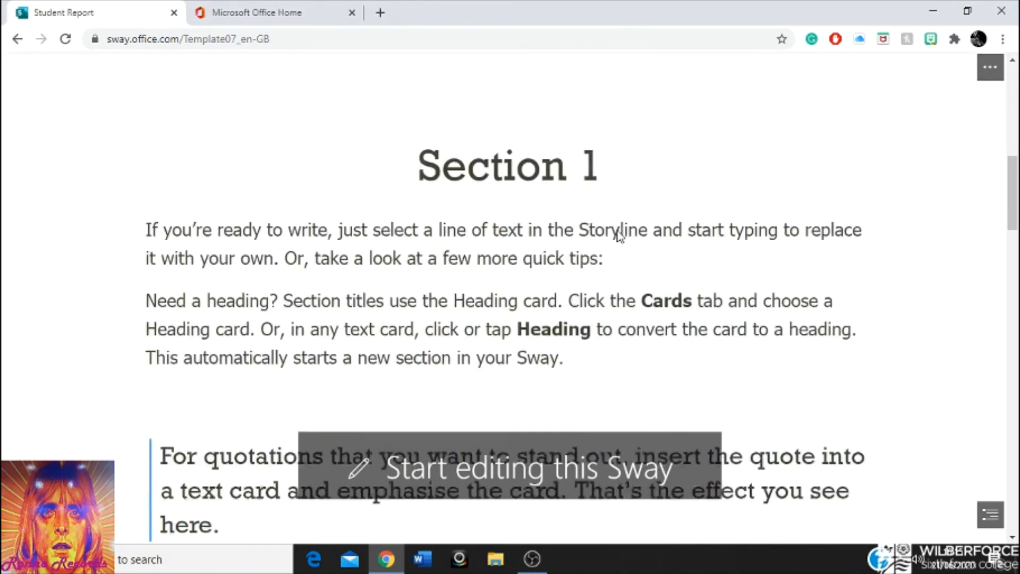
pyautogui.scroll(-5, 620, 237)
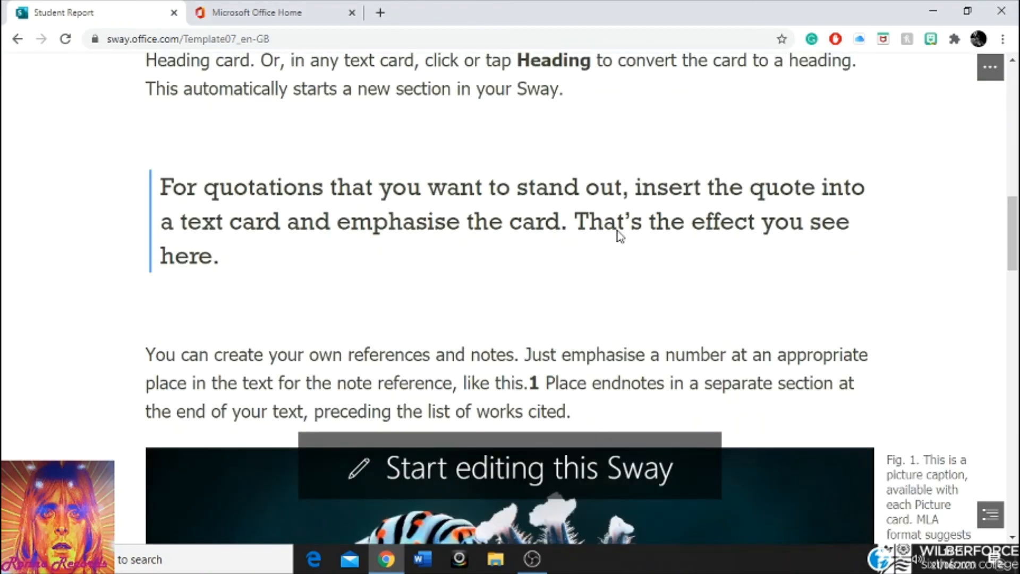
pyautogui.scroll(-8, 618, 234)
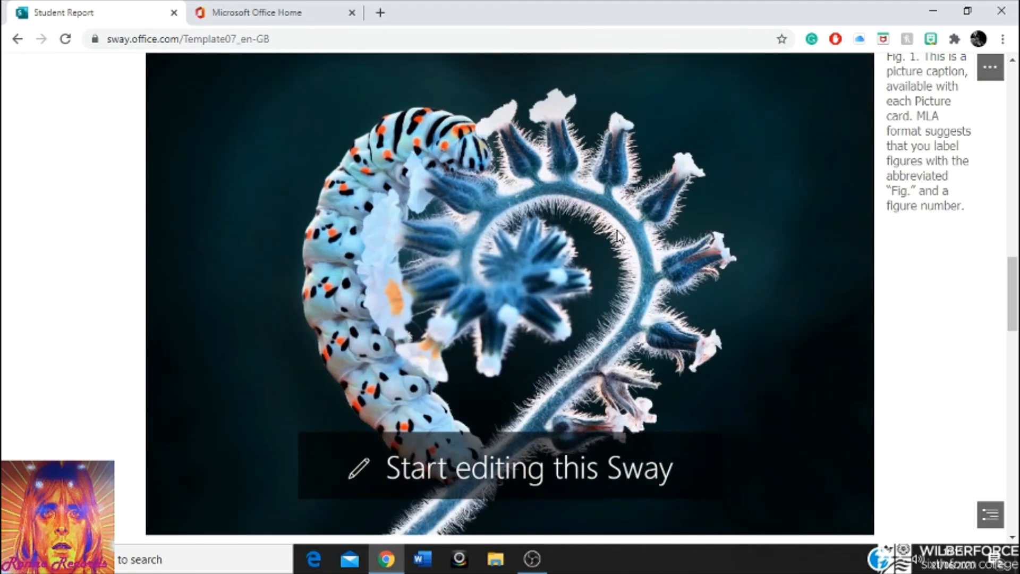
pyautogui.scroll(-10, 618, 235)
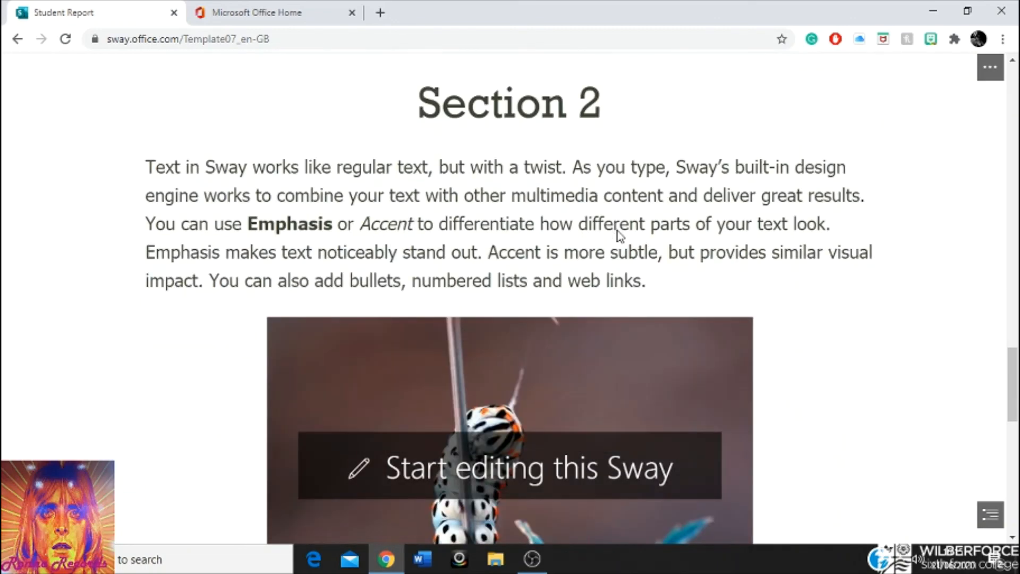
pyautogui.scroll(-7, 618, 236)
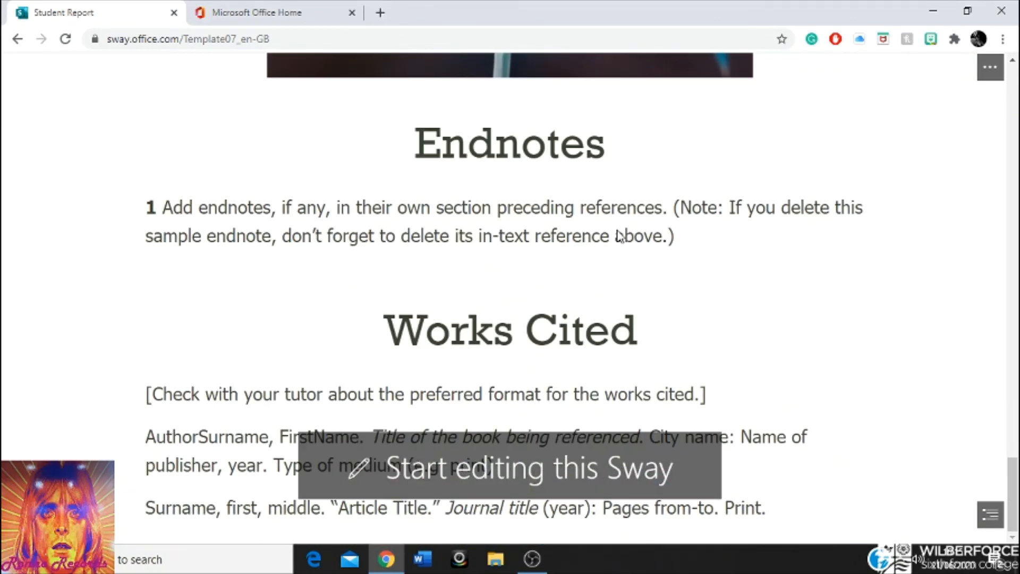
pyautogui.scroll(15, 711, 250)
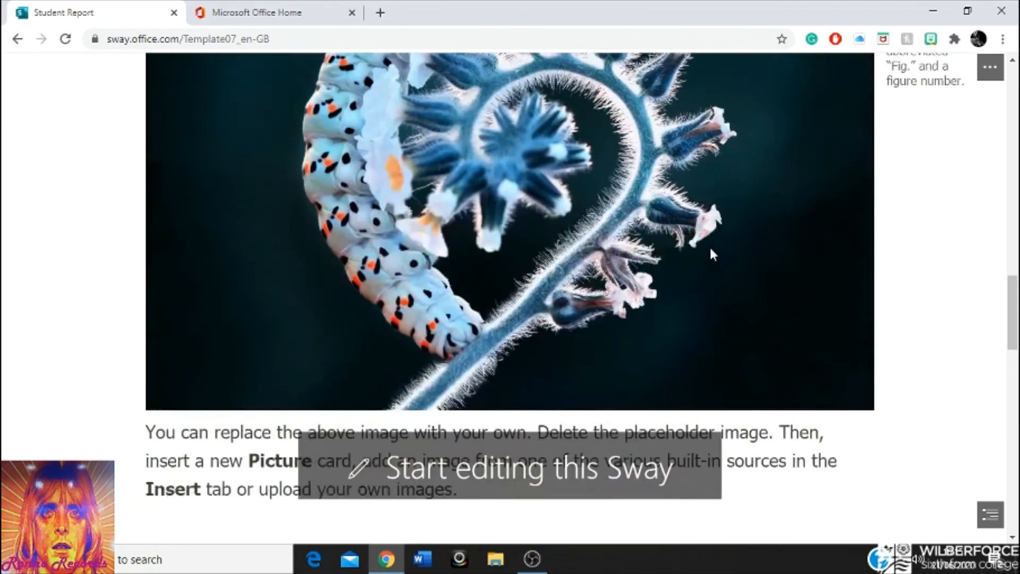
pyautogui.scroll(20, 712, 254)
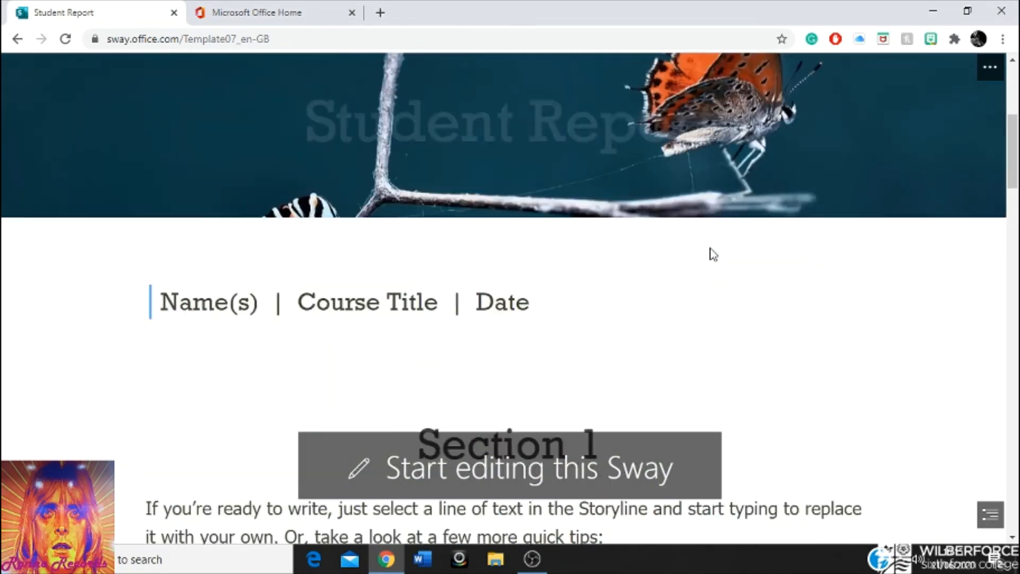